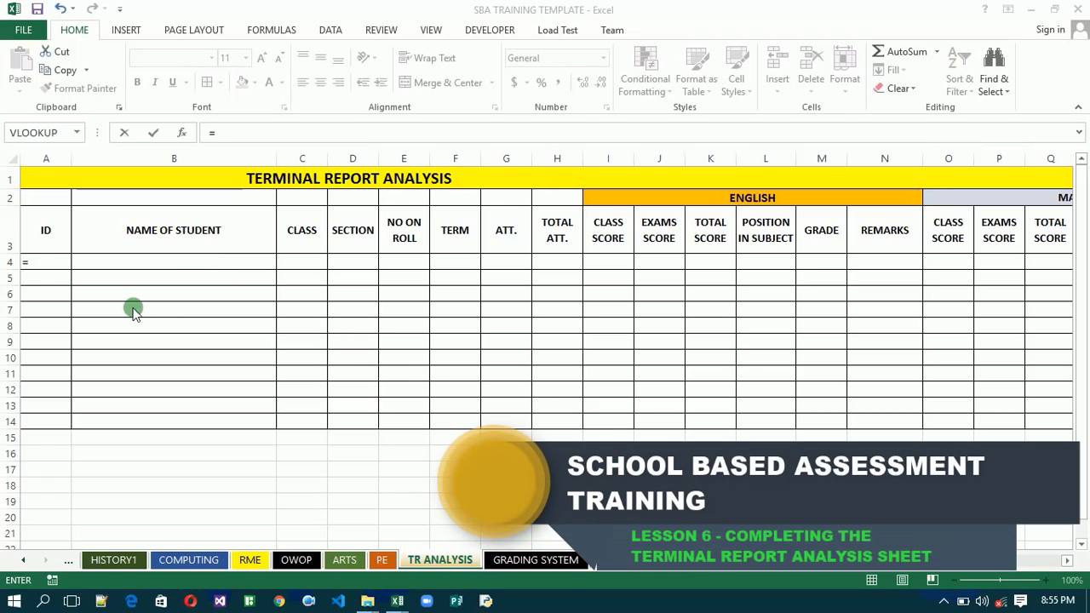
- Link the first ID cell, A4, to cell A3 of the STUDENT INFO LIST sheet with a direct reference formula
left_click(46, 267)
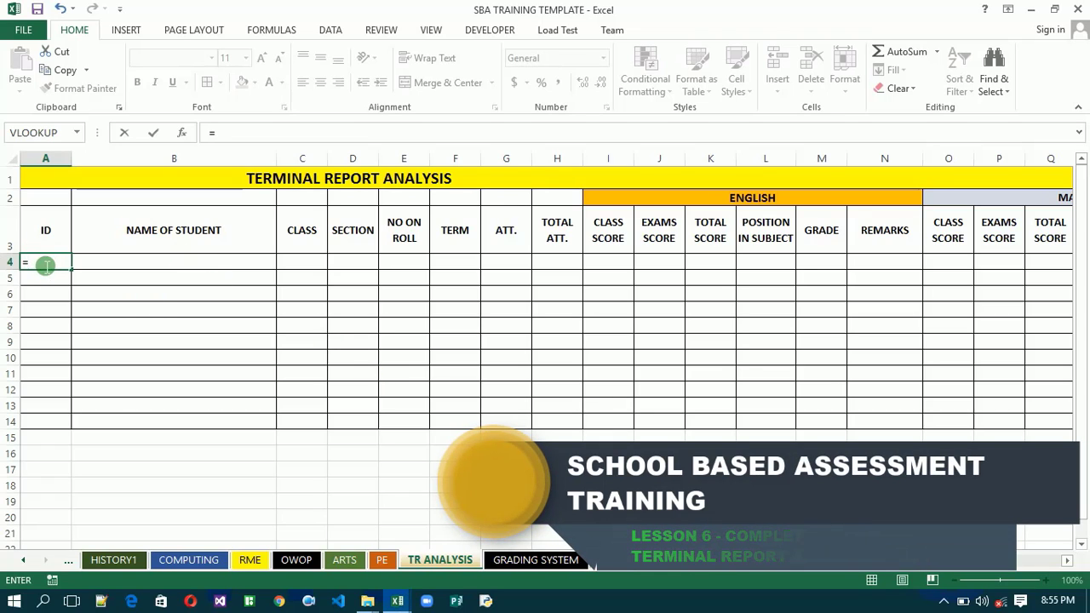
key("Escape")
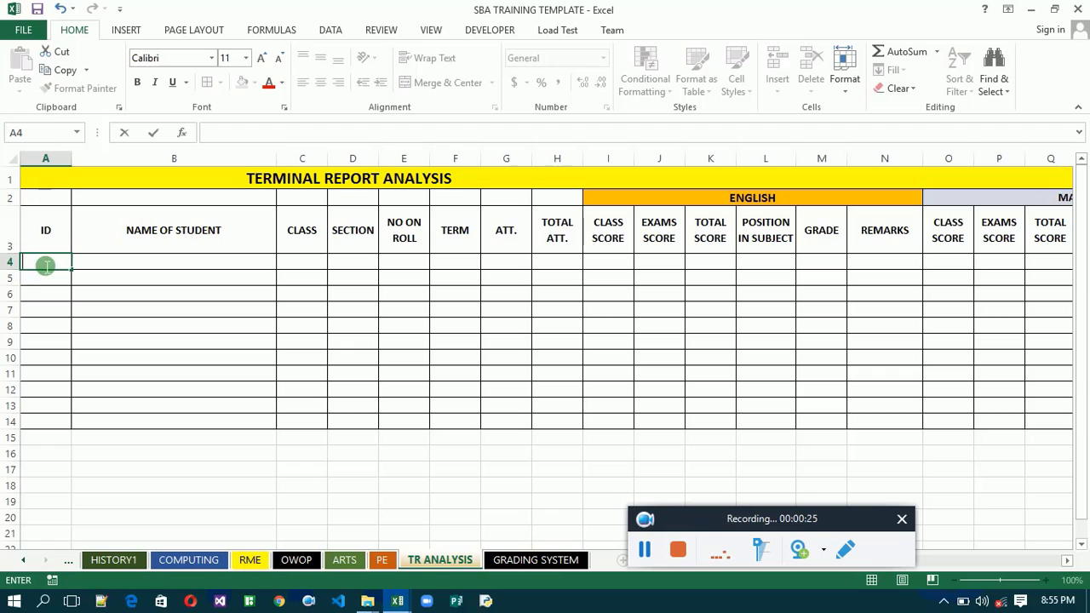
type("=")
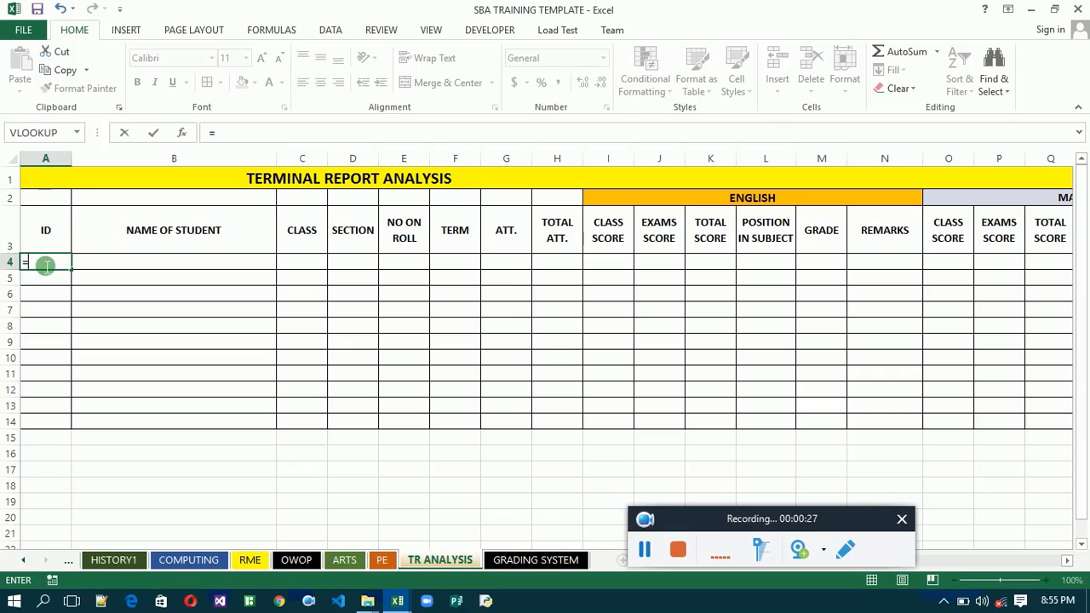
left_click(25, 564)
left_click(26, 564)
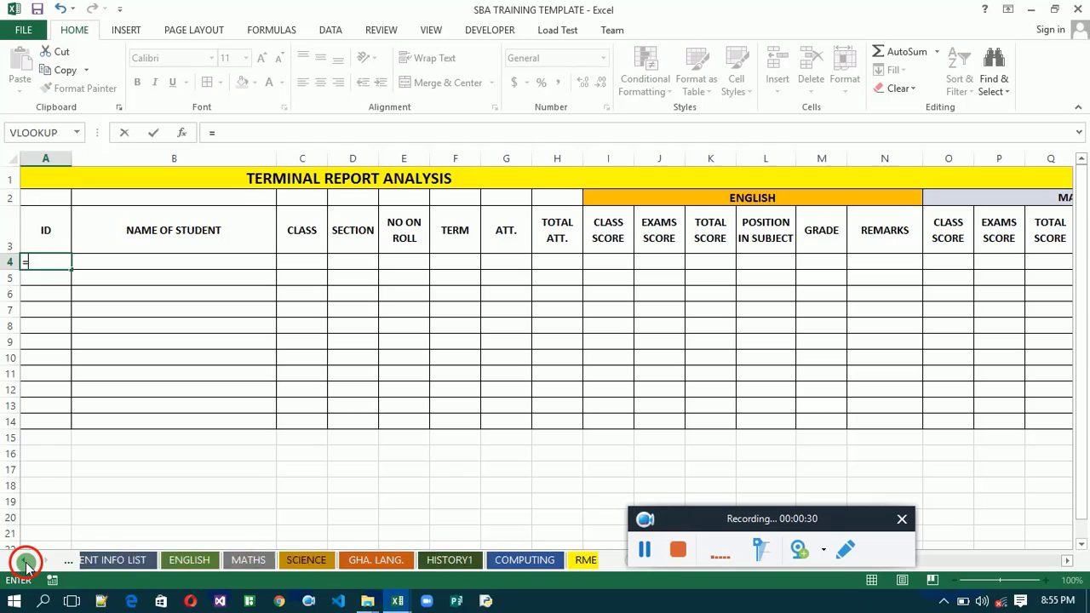
left_click(103, 554)
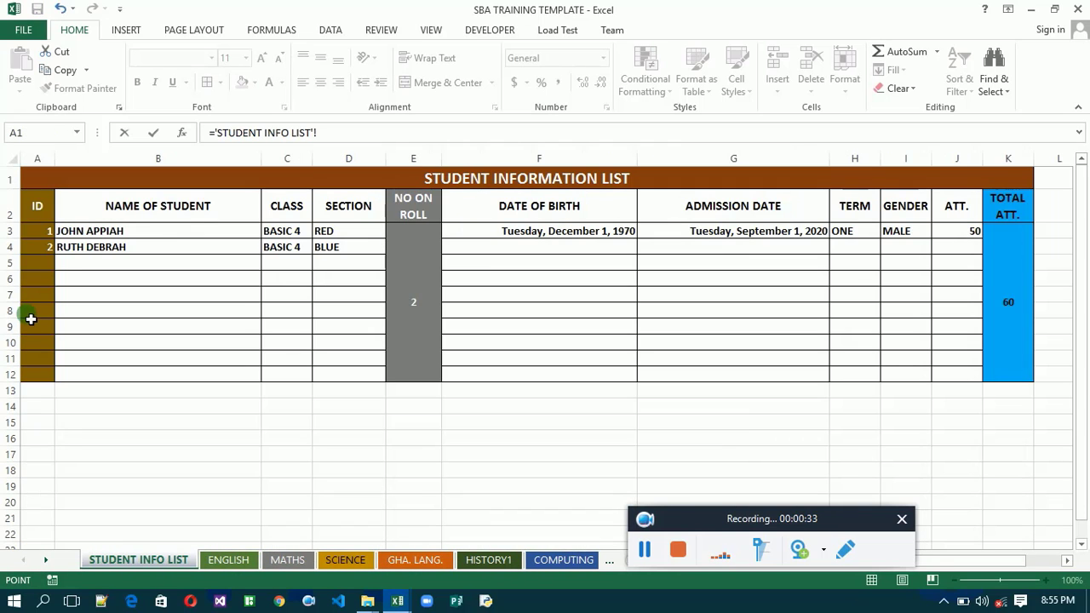
left_click(44, 236)
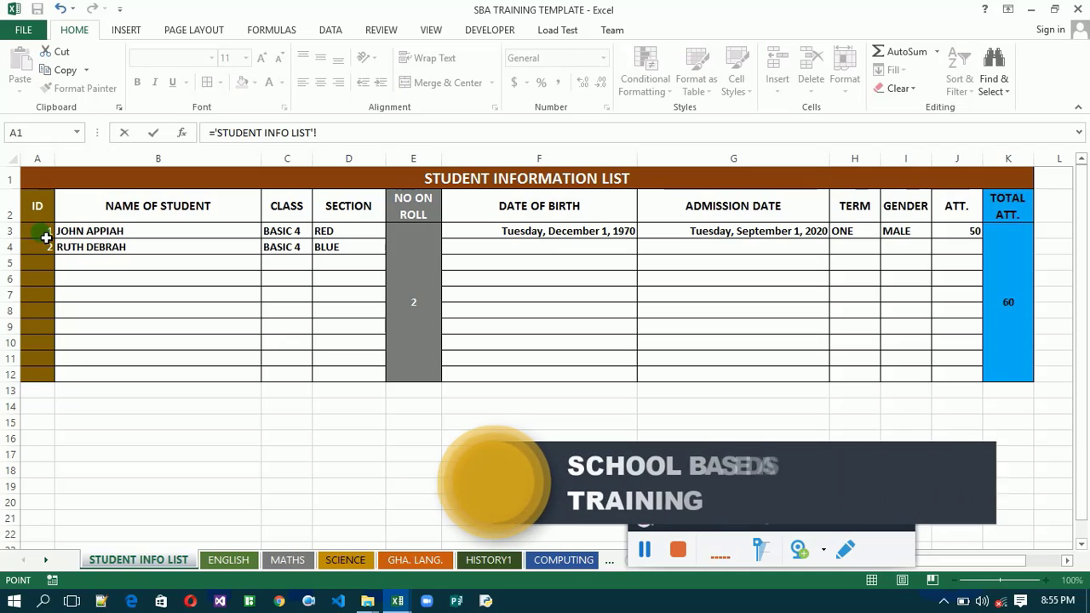
key("Return")
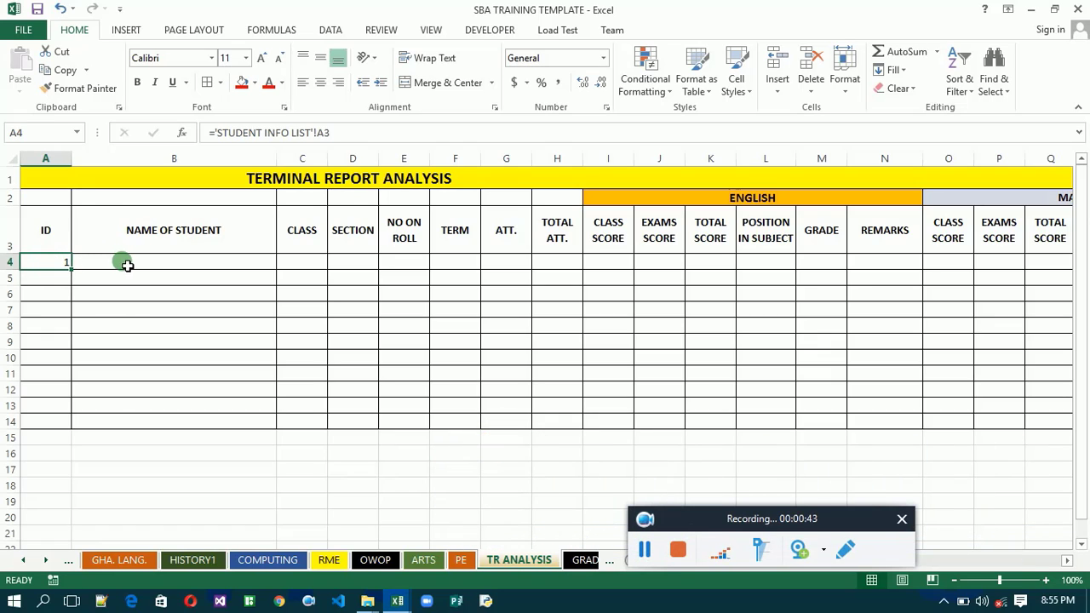
- Review the source columns on the STUDENT INFO LIST sheet and return to the TR ANALYSIS sheet
left_click(24, 560)
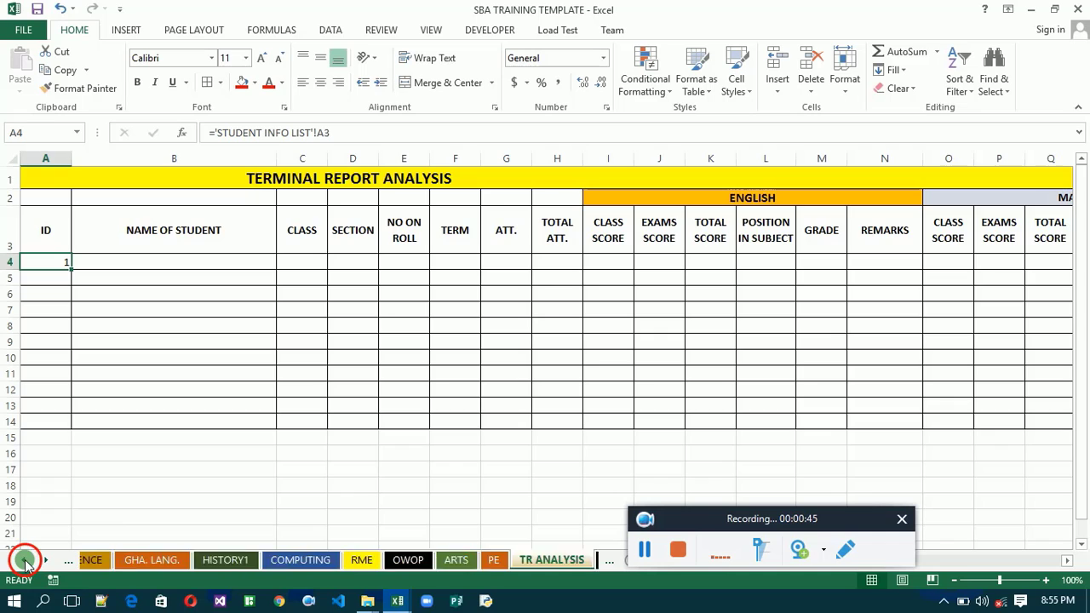
left_click(24, 560)
left_click(24, 560)
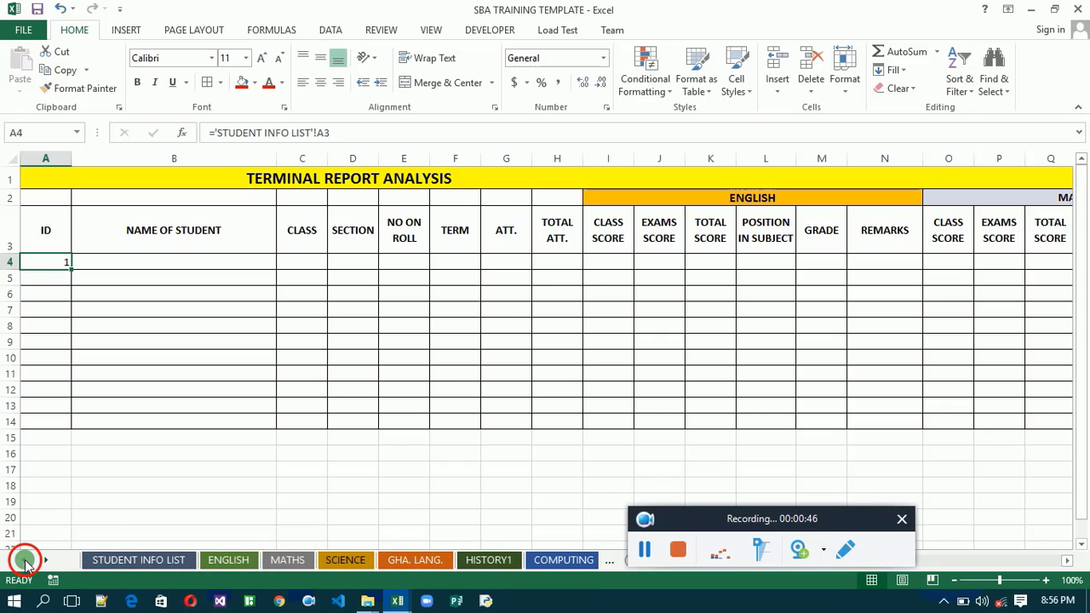
left_click(109, 560)
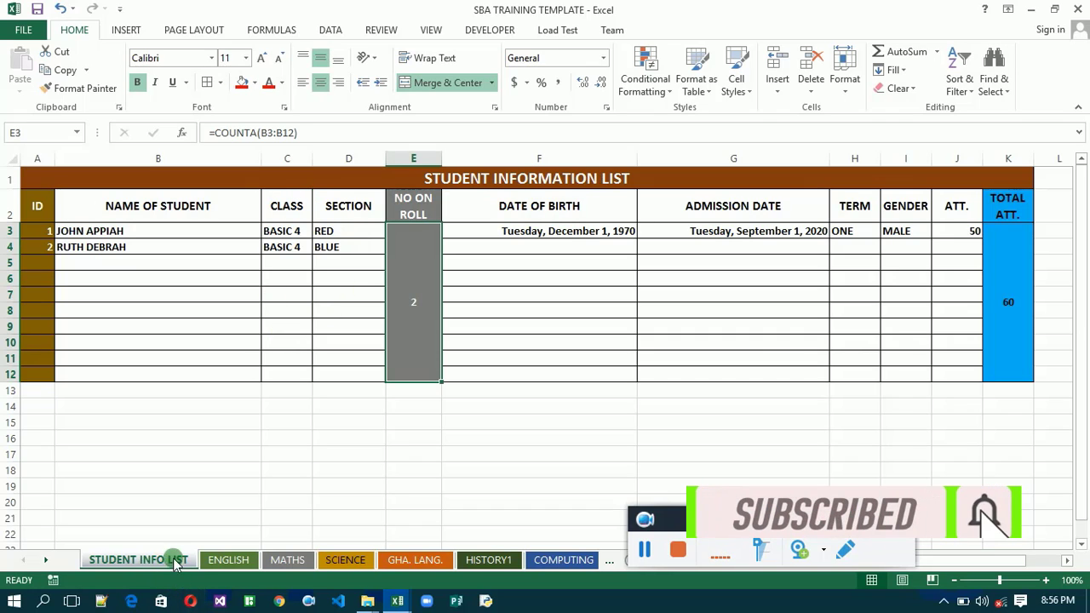
left_click(612, 560)
left_click(611, 560)
left_click(611, 559)
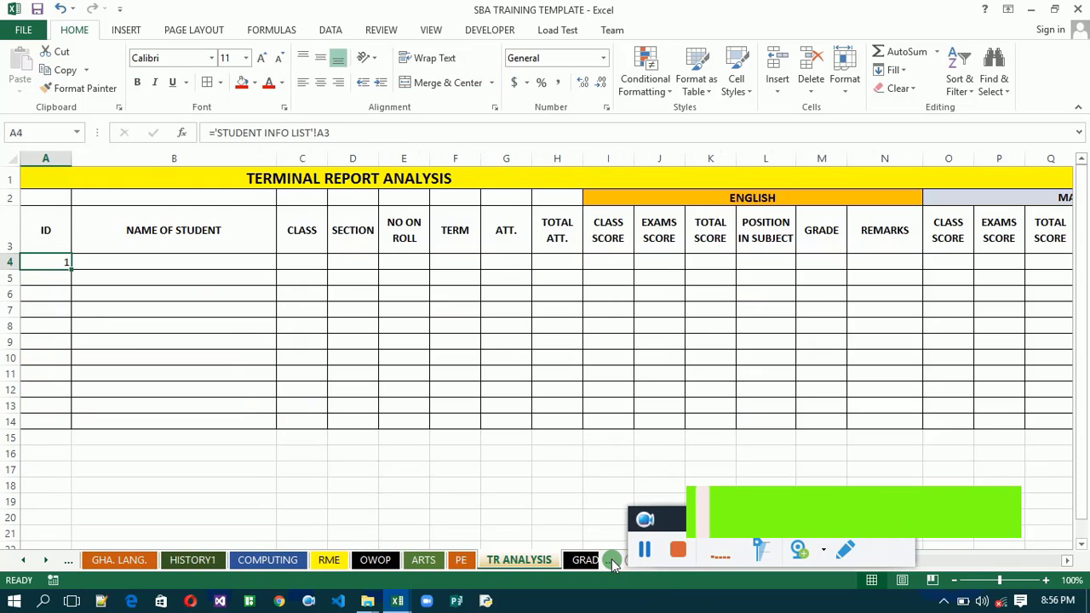
left_click(521, 557)
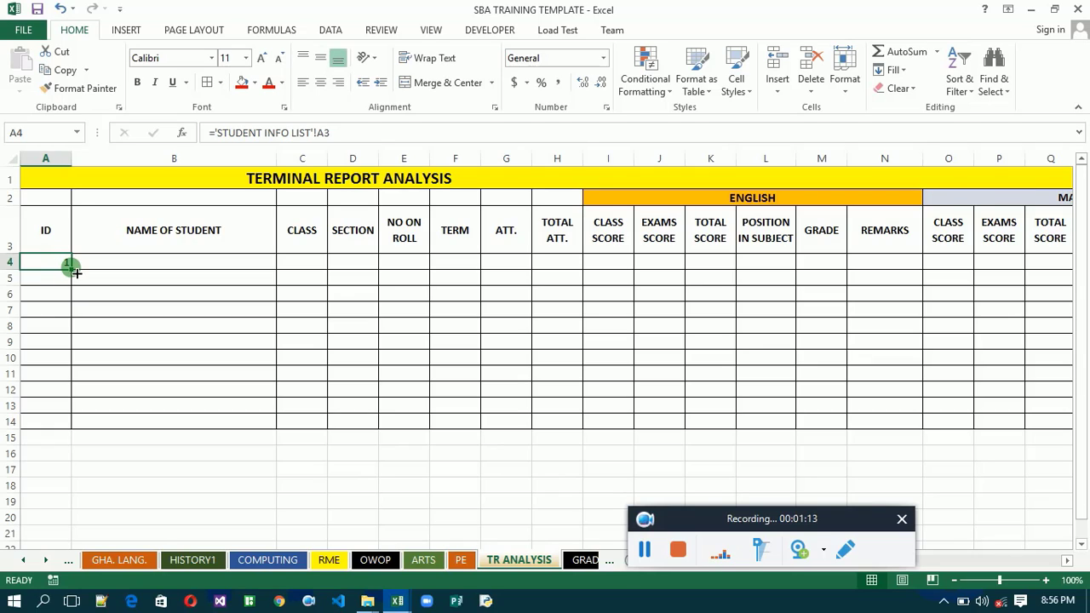
- Fill the ID reference formula from A4 across to the SECTION column and down through row 14
left_click_drag(75, 272, 381, 264)
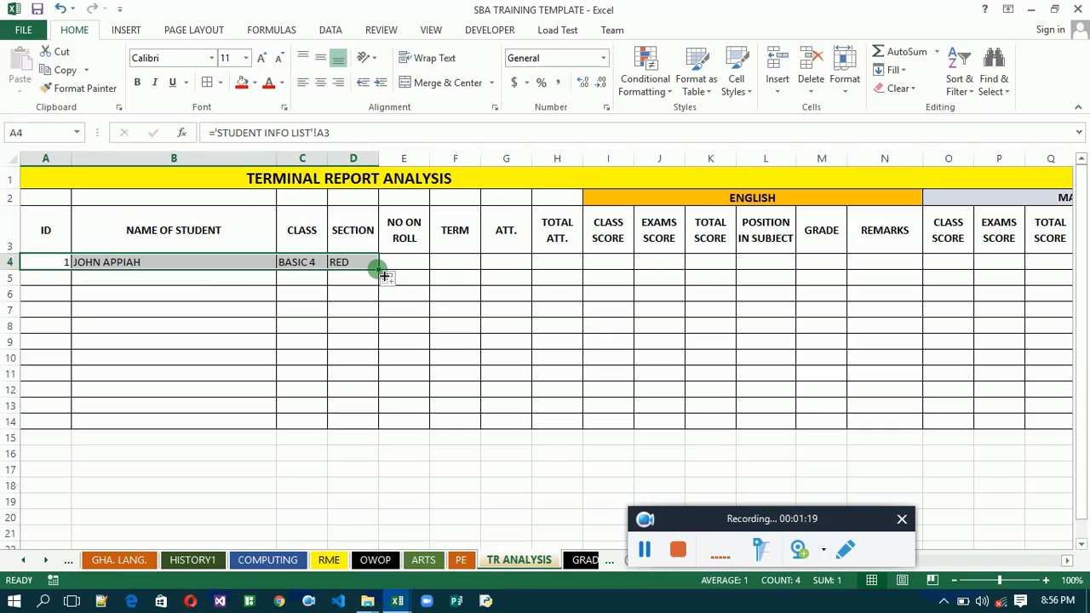
left_click_drag(383, 275, 375, 440)
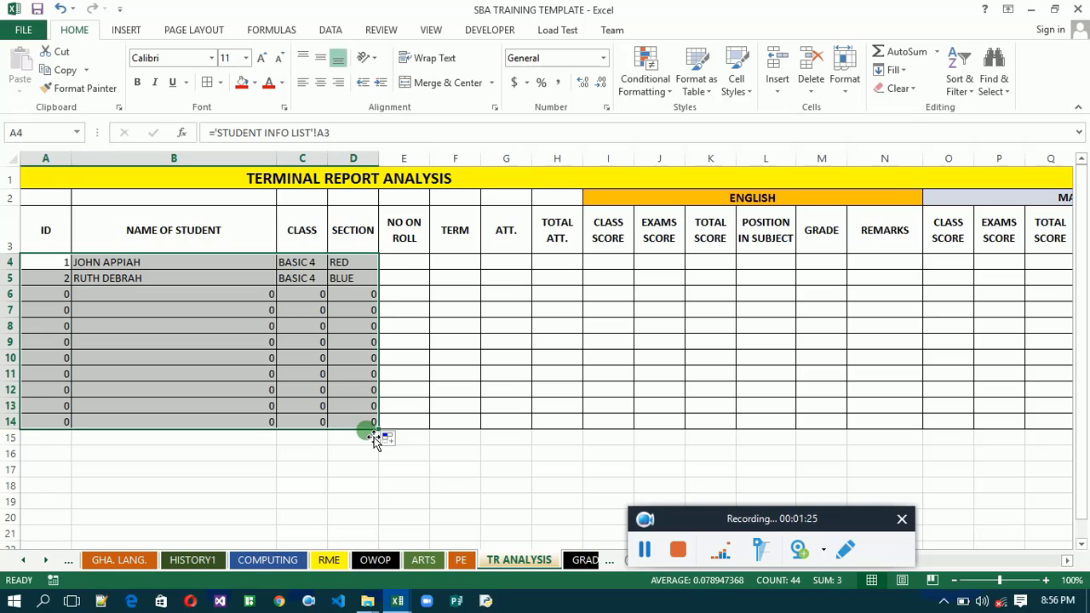
- Merge and center the NO ON ROLL cells E4 to E14 into one cell
left_click(408, 266)
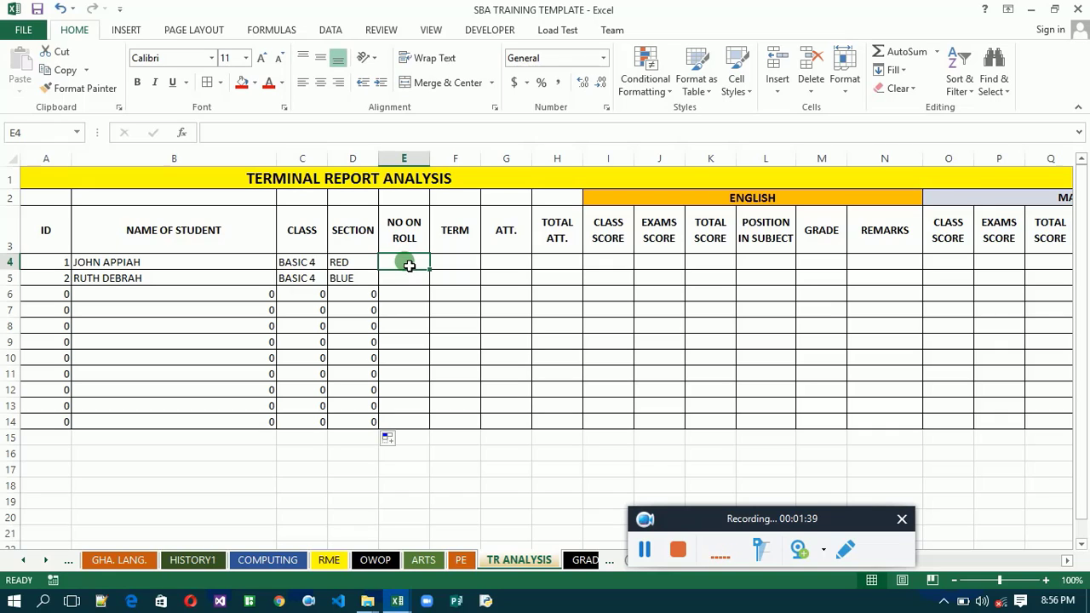
left_click_drag(408, 265, 413, 422)
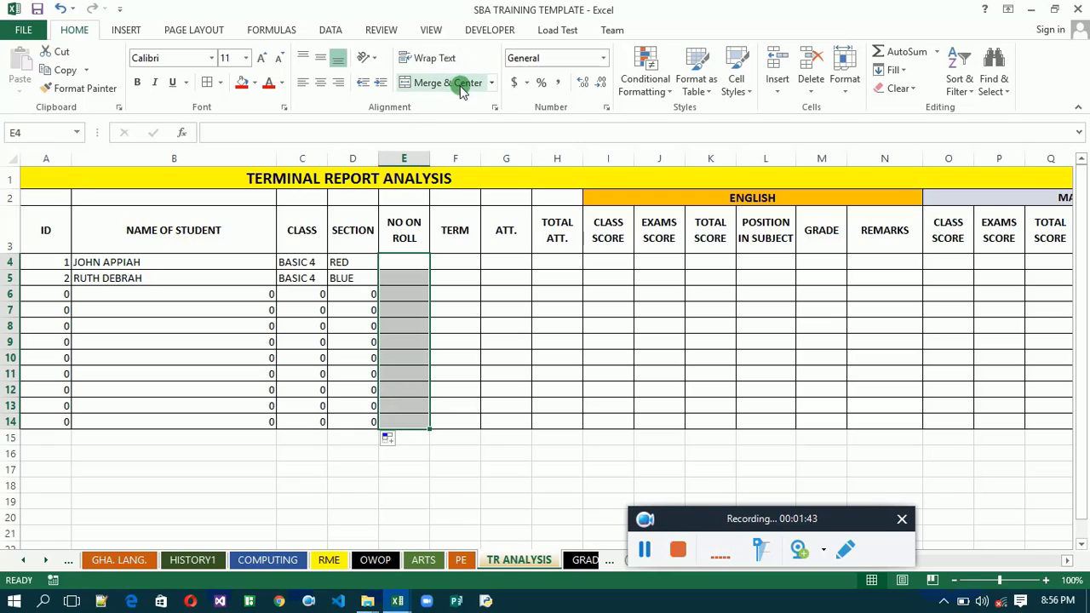
left_click(459, 82)
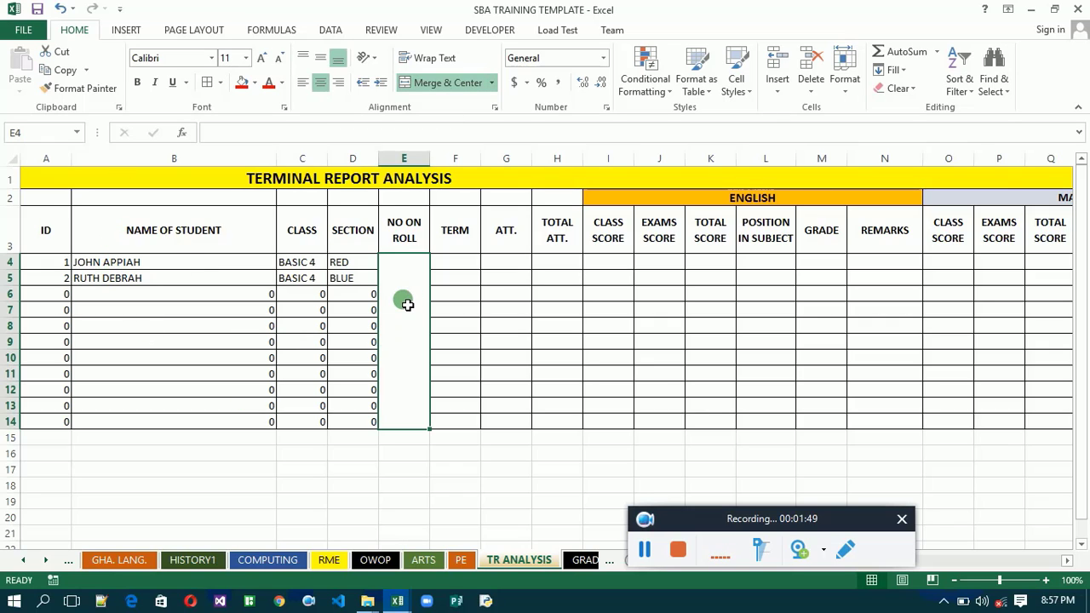
- Link the merged NO ON ROLL cell with ='STUDENT INFO LIST'!E3, trimming the range to that single cell, and middle-align it vertically
type("=")
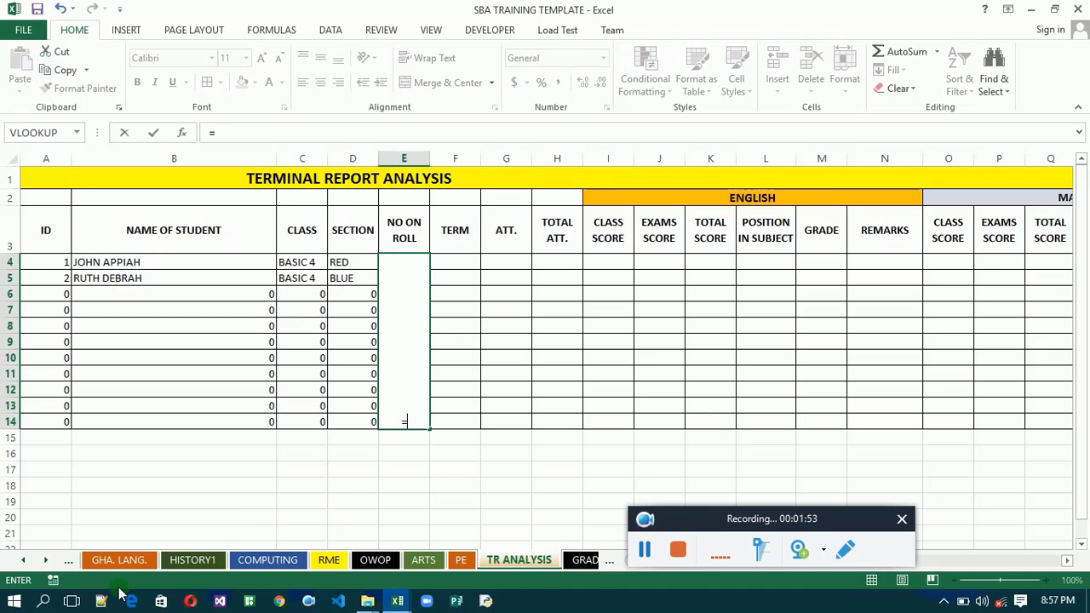
left_click(25, 560)
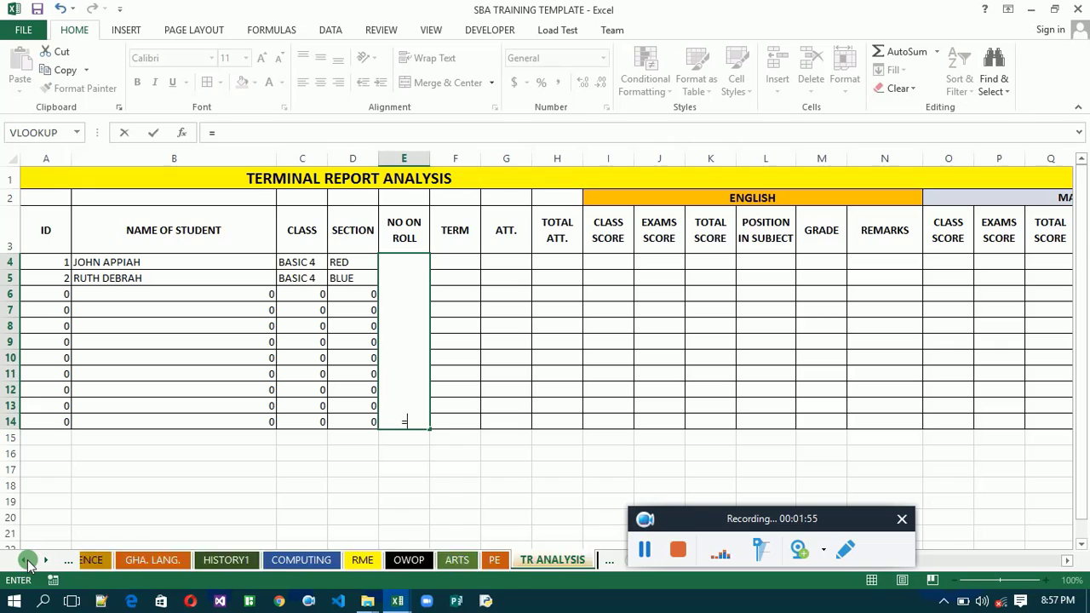
left_click(26, 560)
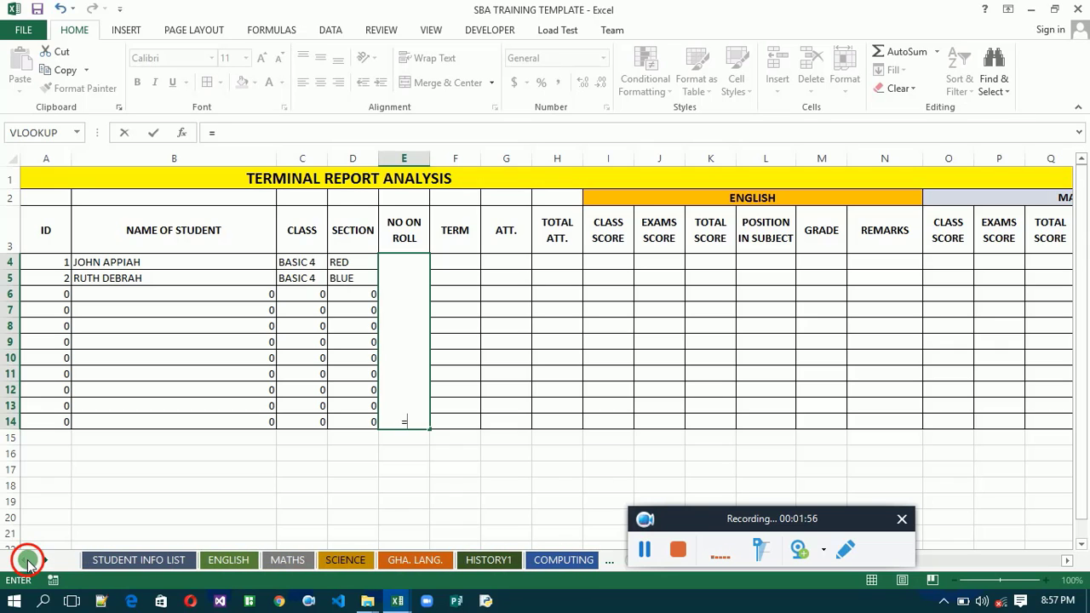
left_click(124, 551)
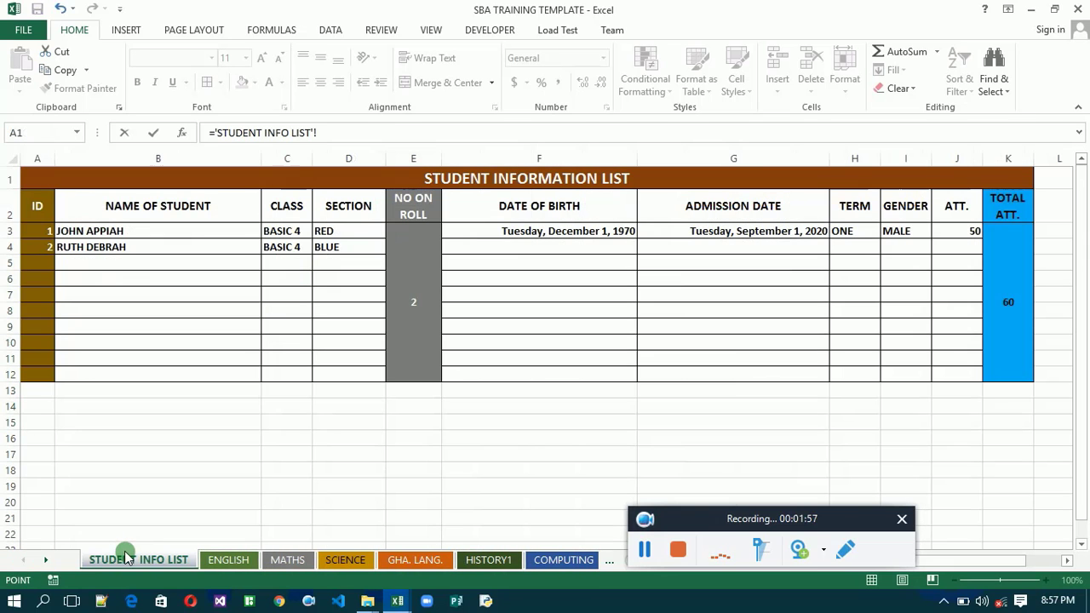
left_click(415, 245)
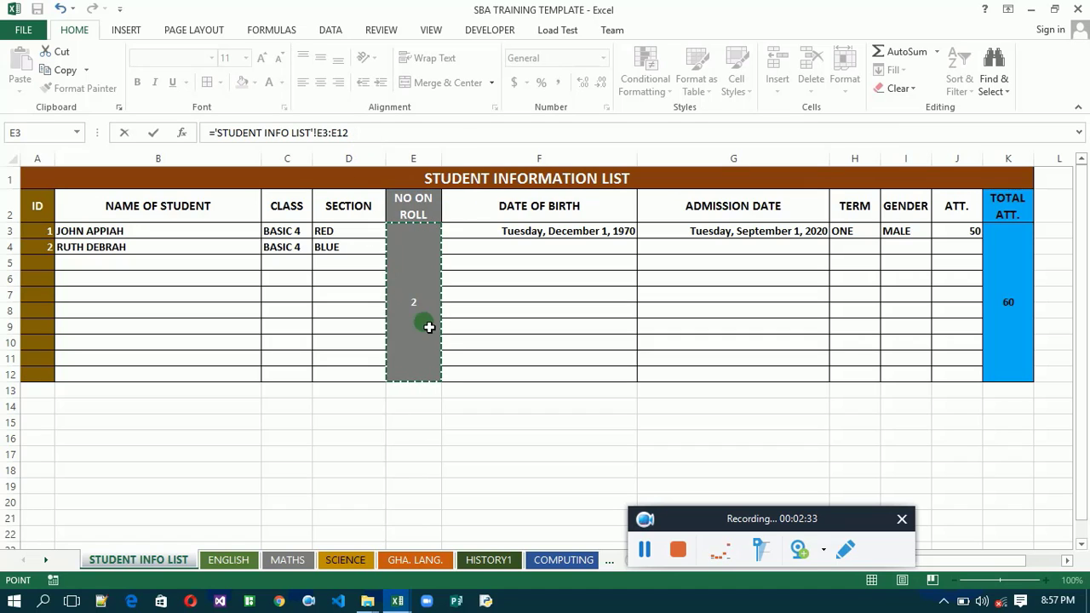
left_click(362, 137)
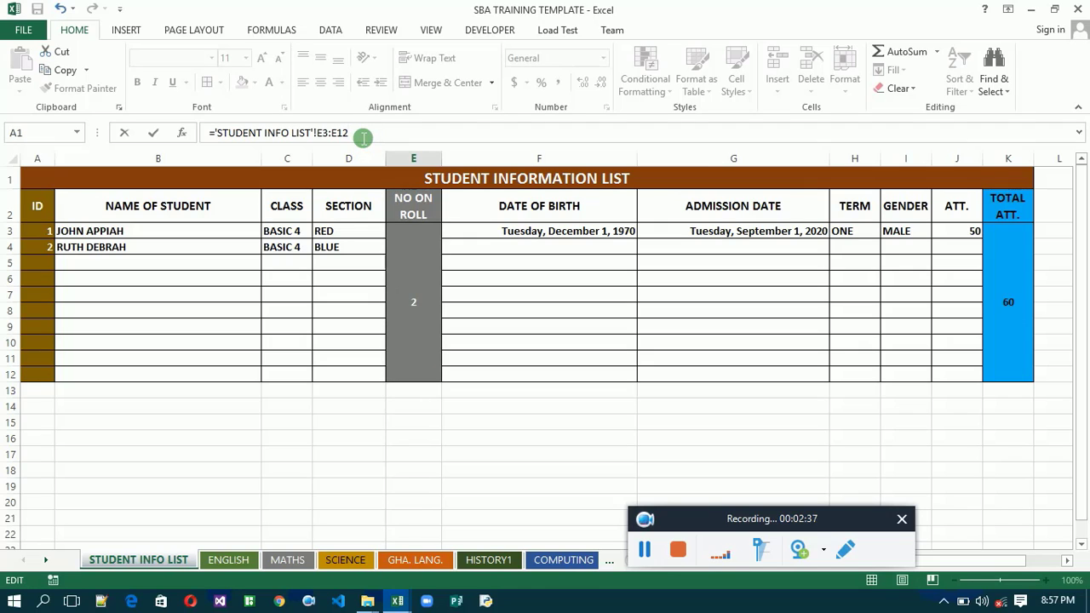
key("BackSpace")
key("BackSpace")
key("Return")
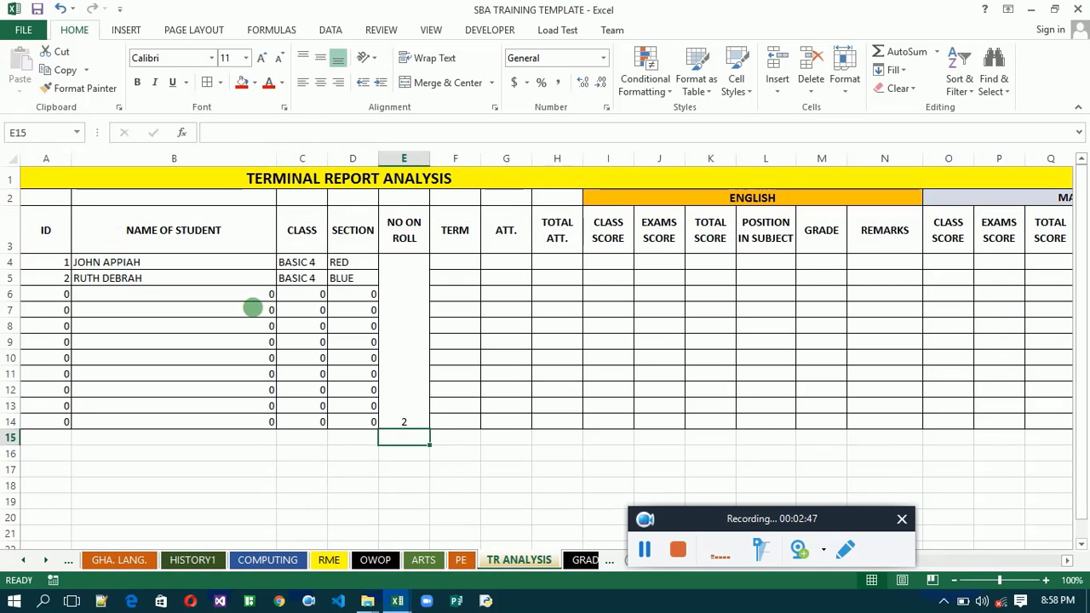
left_click(399, 326)
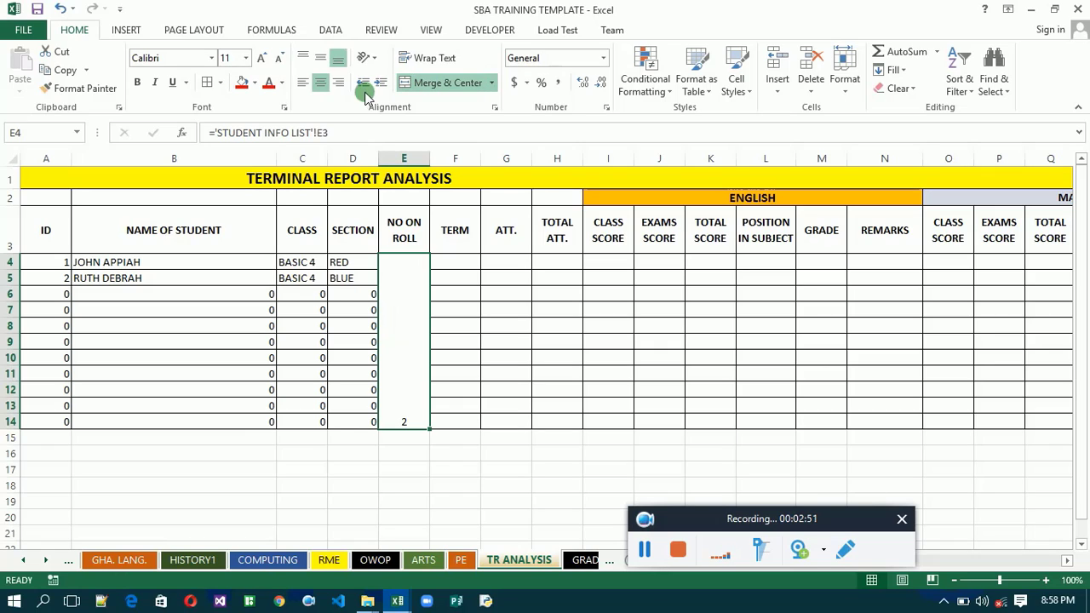
left_click(327, 60)
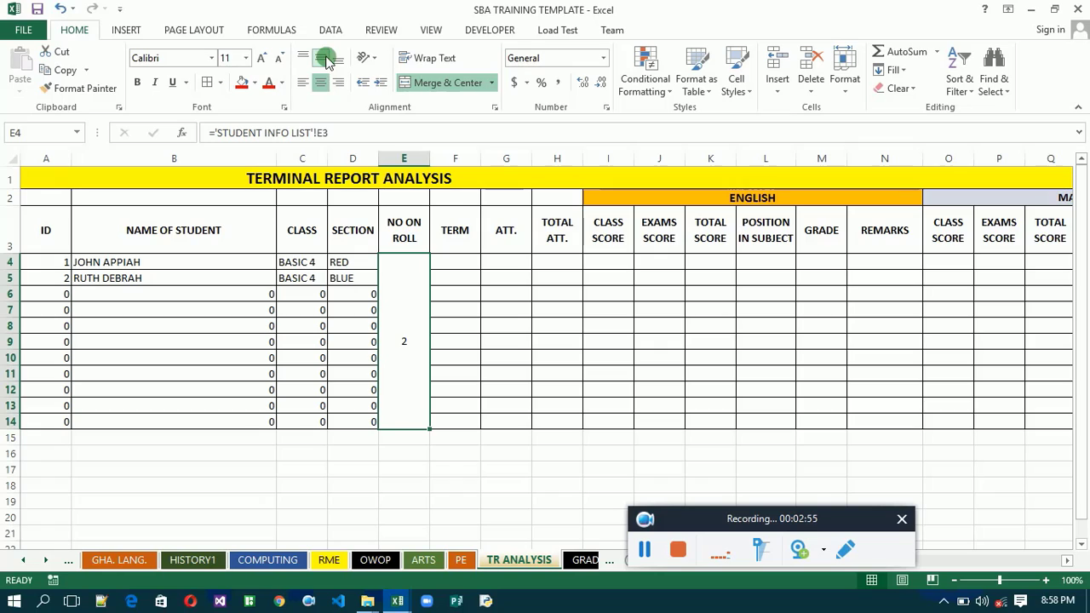
- Link the first ATT. cell, G4, to 'STUDENT INFO LIST'!J3 and fill the formula down through row 14
left_click(460, 262)
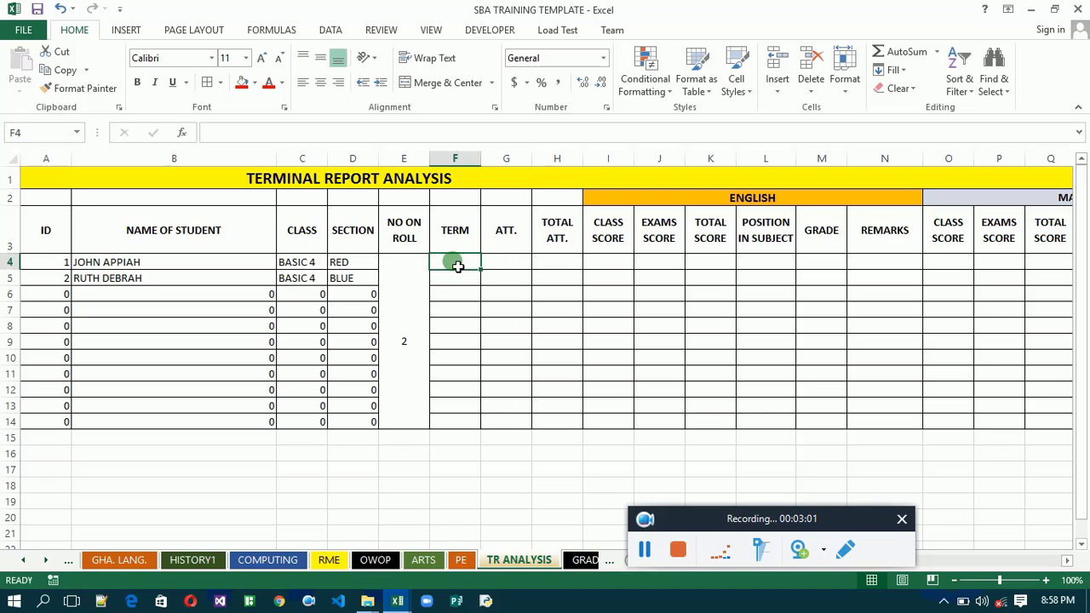
left_click(519, 269)
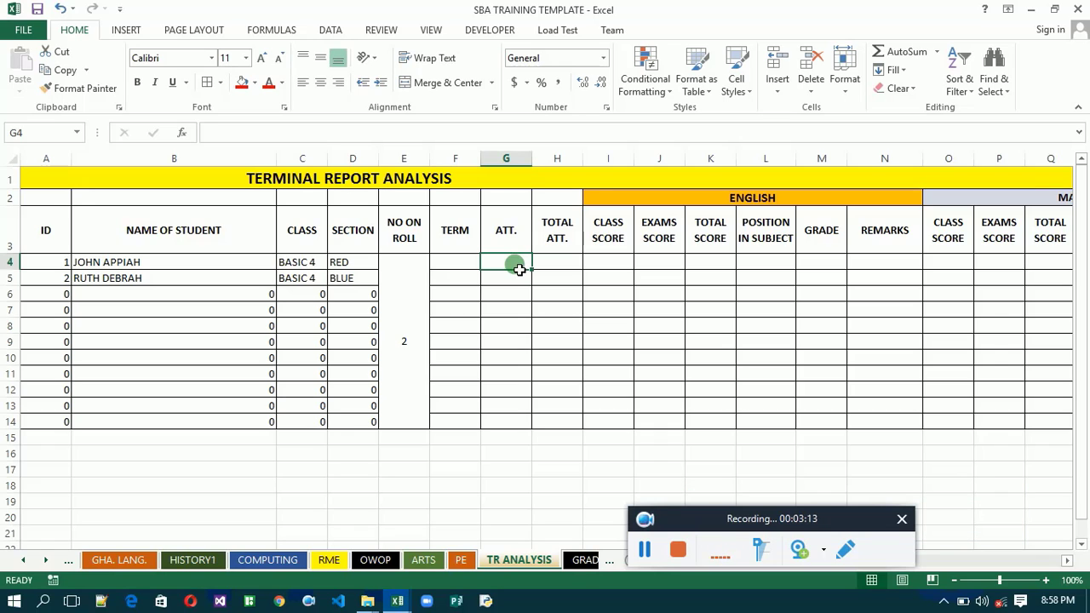
type("=")
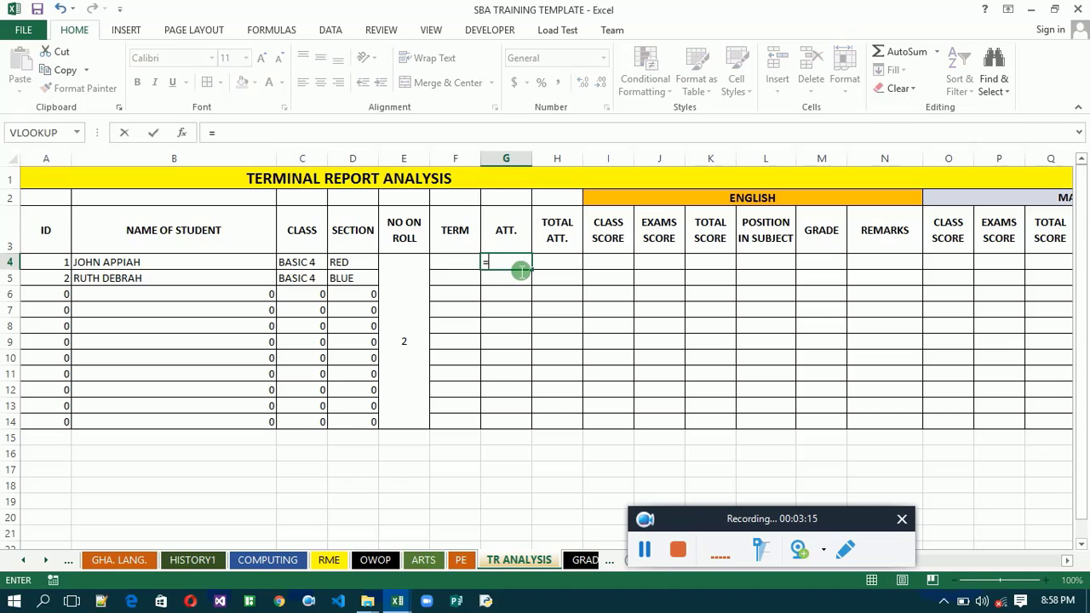
left_click(24, 561)
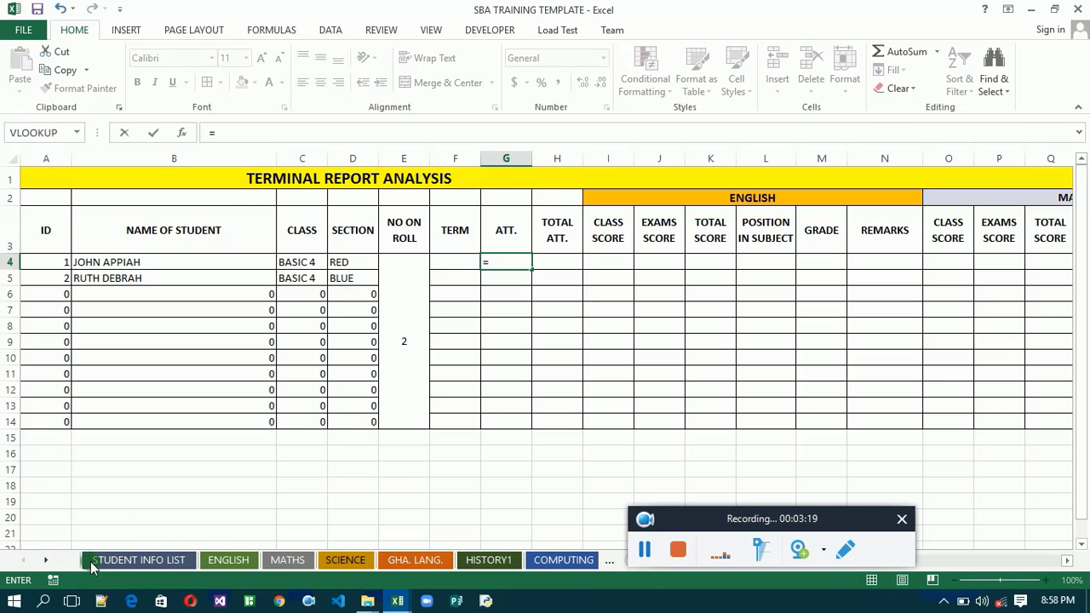
left_click(97, 563)
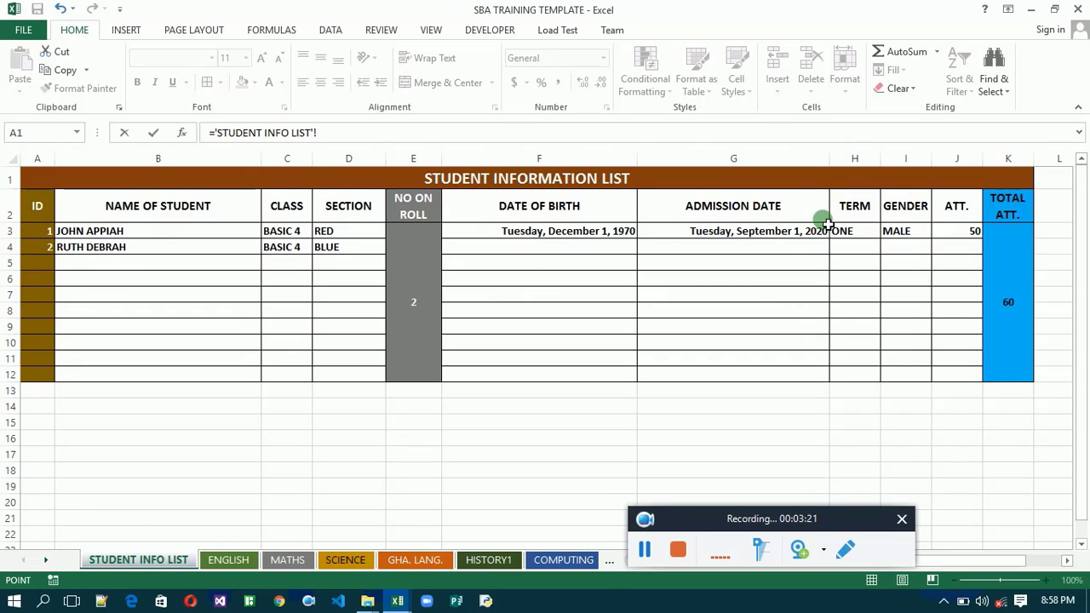
left_click(956, 236)
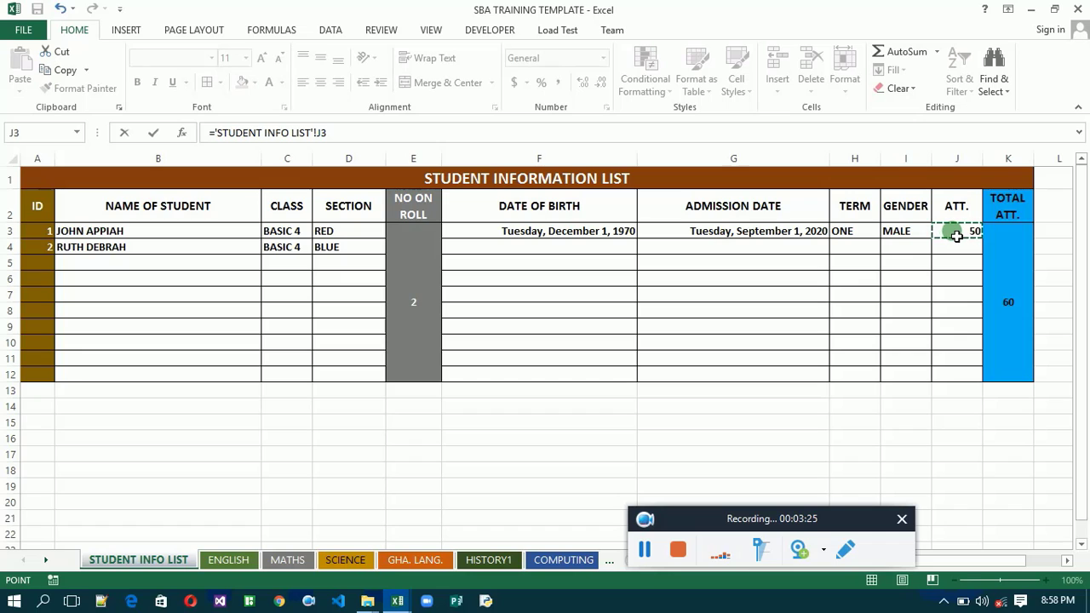
key("Return")
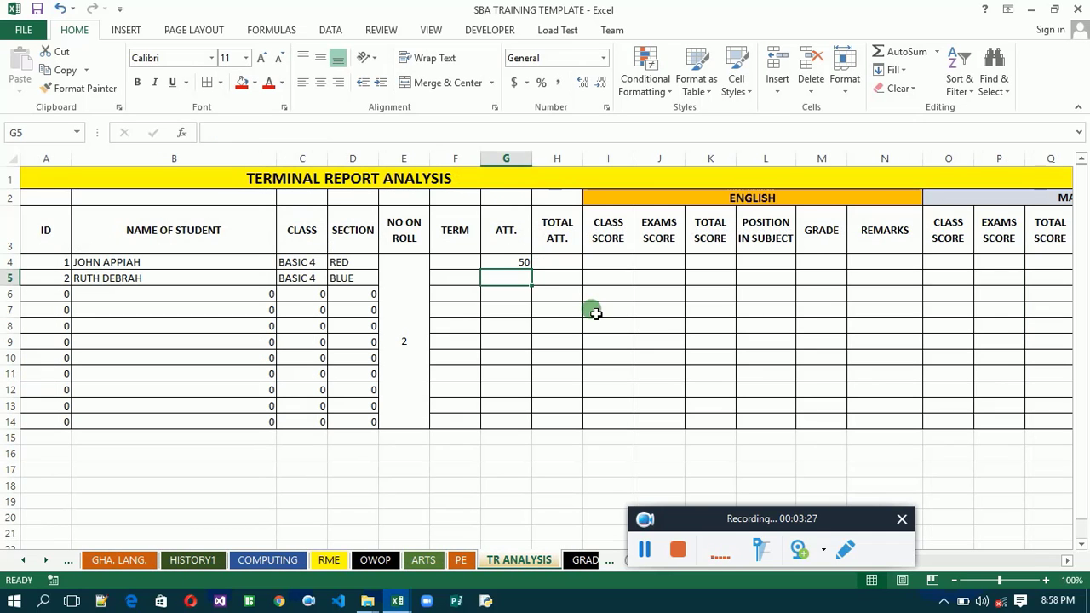
left_click(526, 263)
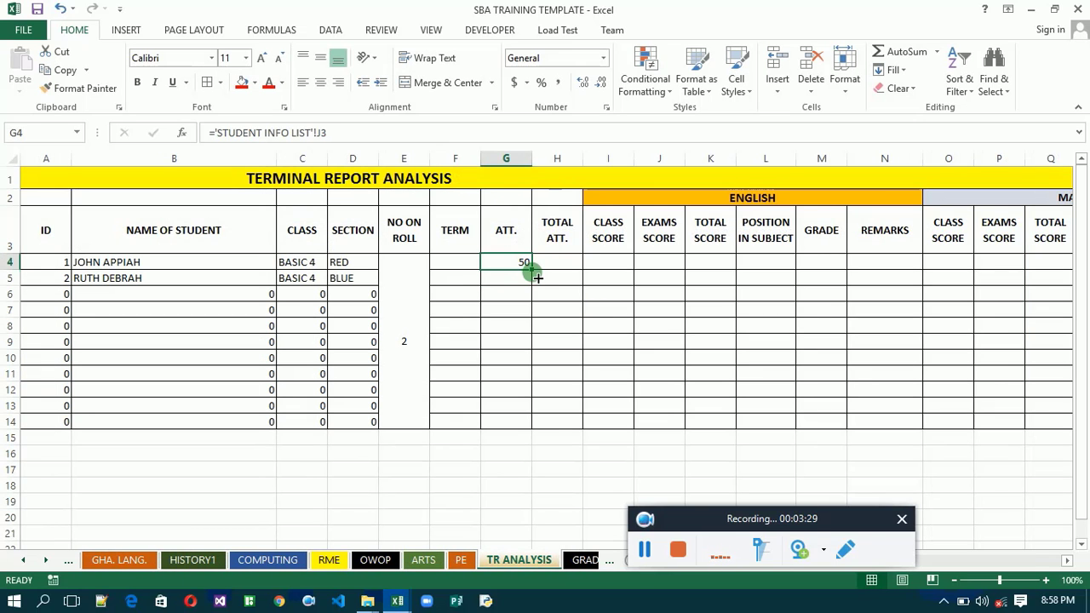
double_click(532, 271)
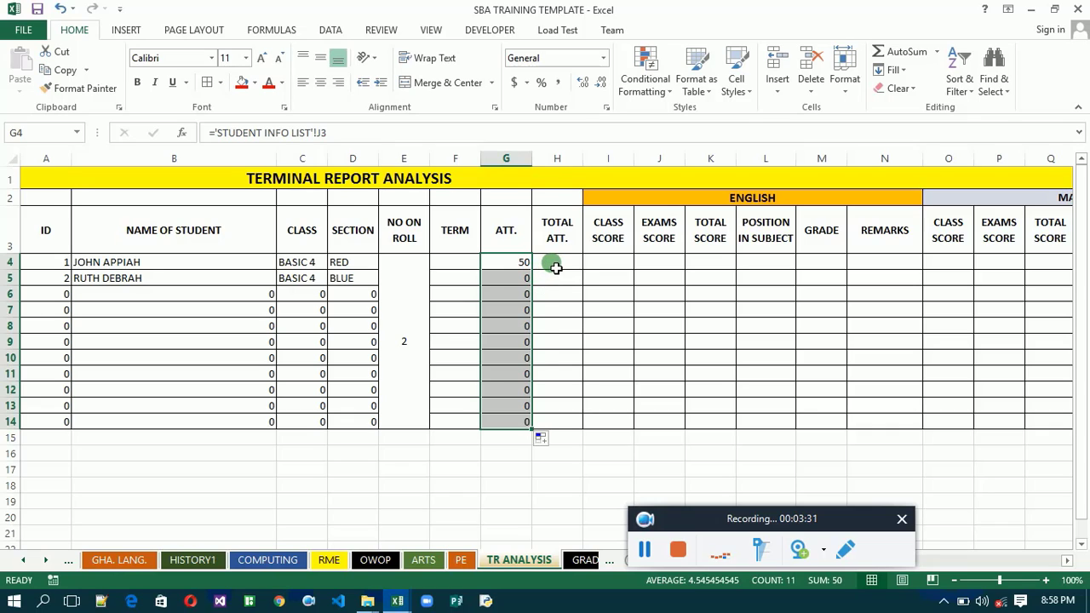
- Merge the TOTAL ATT. cells H4 to H14 into one cell without centering
left_click(555, 267)
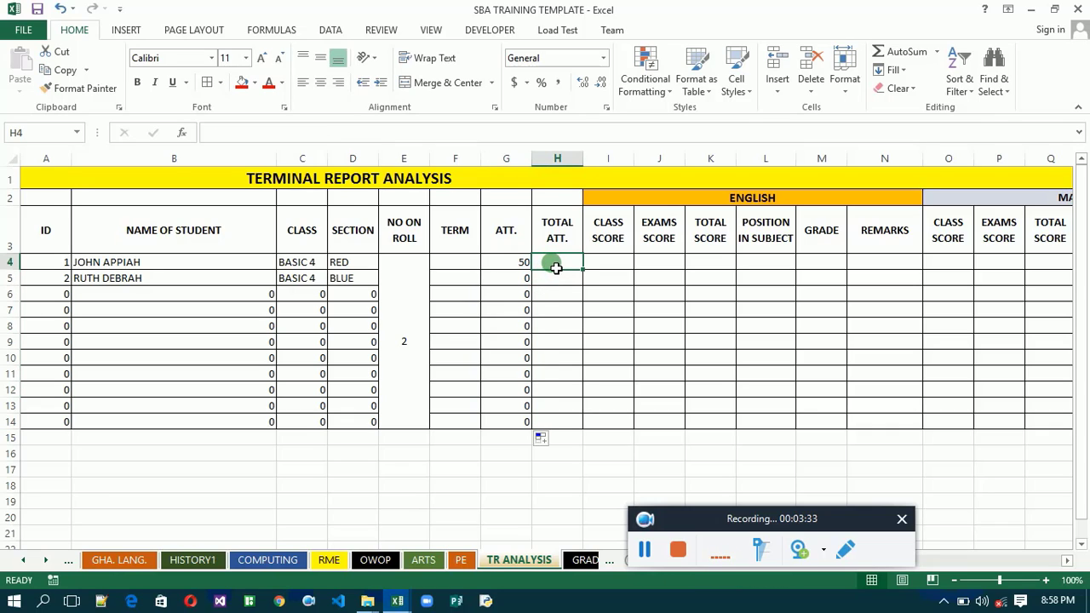
left_click(555, 268)
left_click_drag(573, 398, 575, 424)
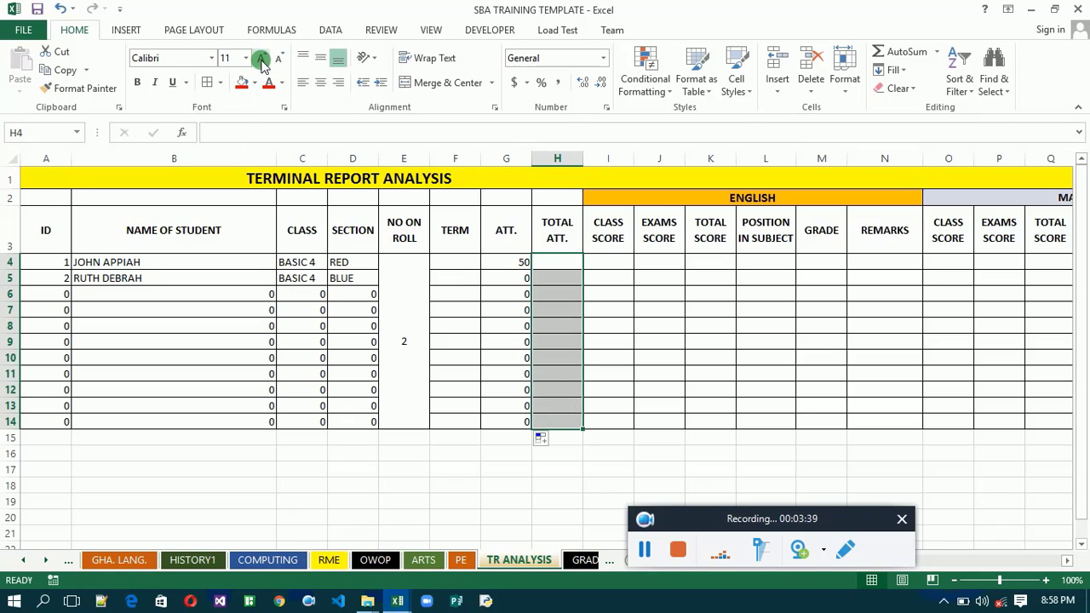
left_click(490, 83)
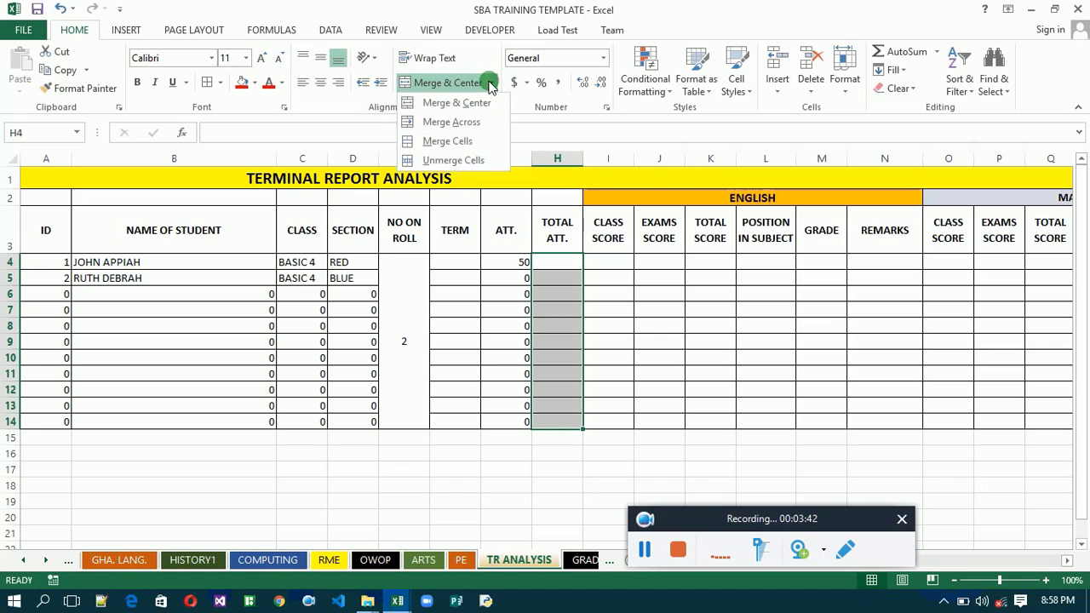
left_click(446, 143)
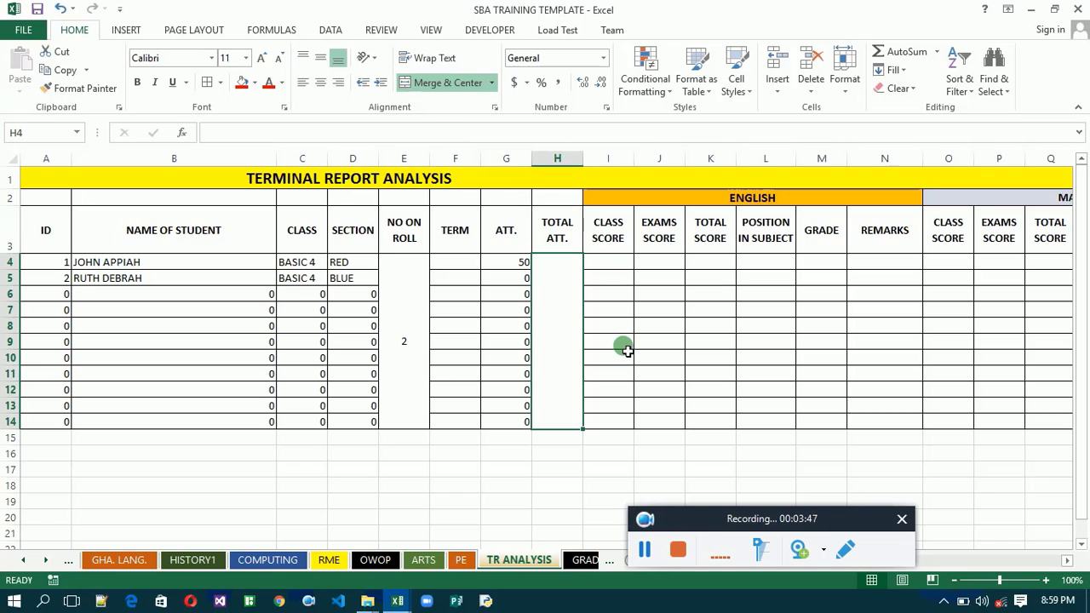
- Link the merged TOTAL ATT. cell with ='STUDENT INFO LIST'!K3, trimming the range to that single cell, and middle-align it vertically
type("=")
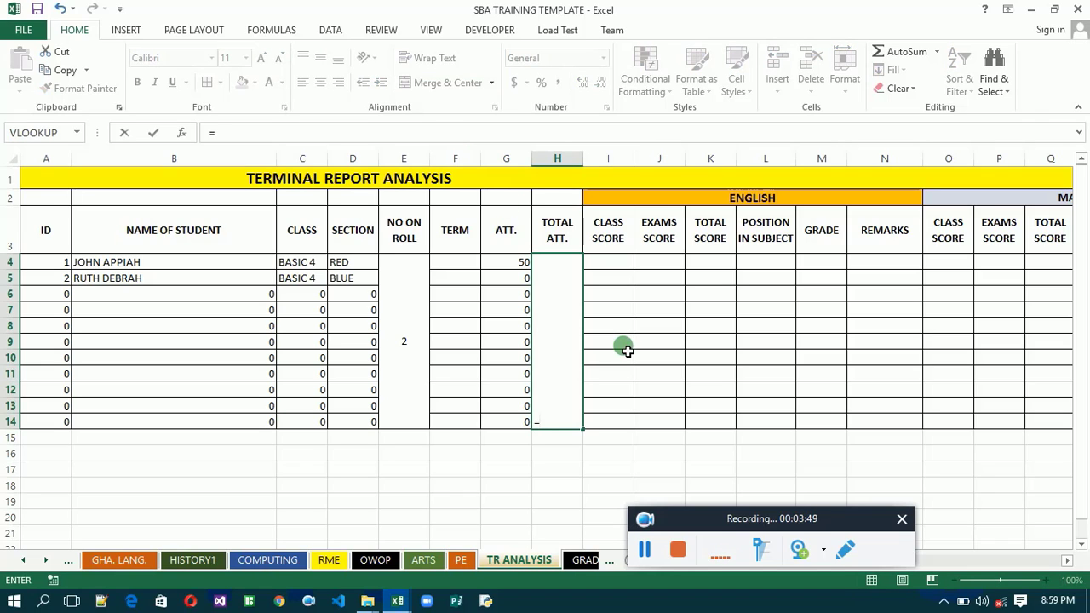
left_click(23, 561)
left_click(23, 561)
left_click(92, 562)
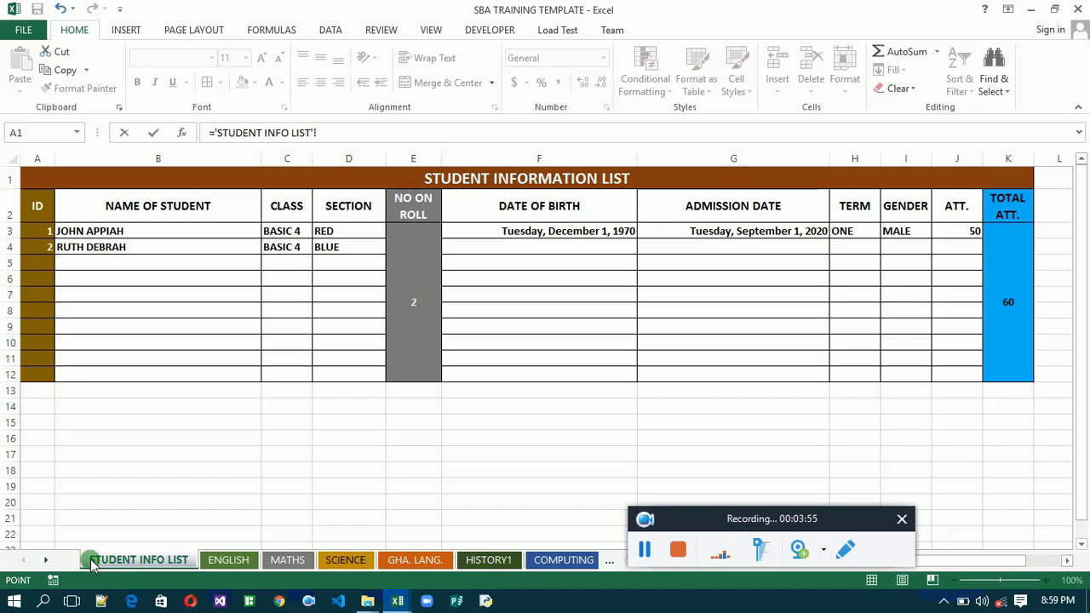
left_click(1011, 277)
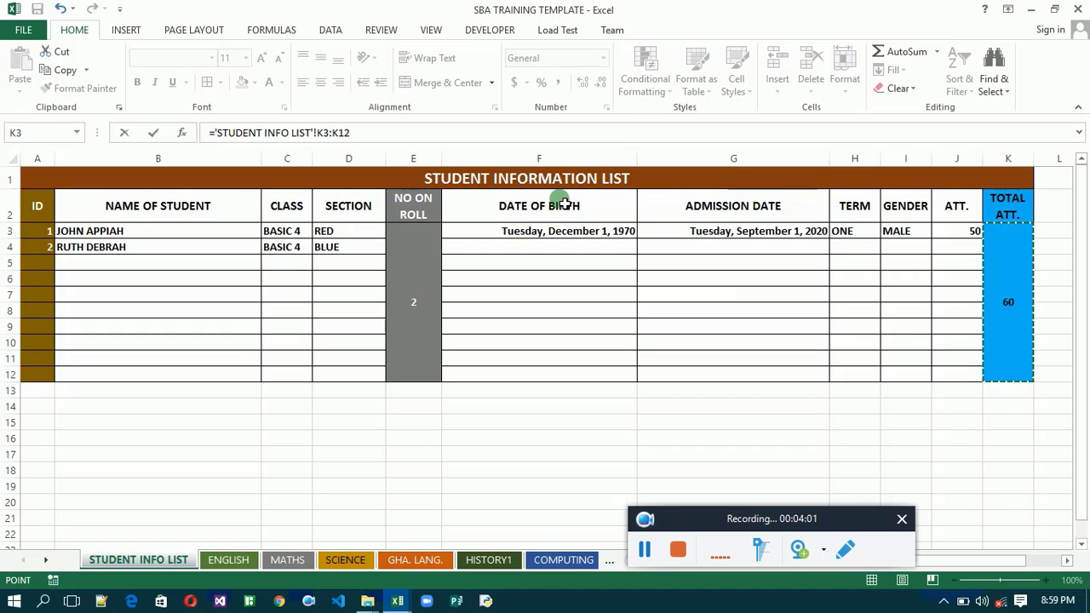
left_click(368, 141)
key("BackSpace")
key("BackSpace")
key("BackSpace")
key("BackSpace")
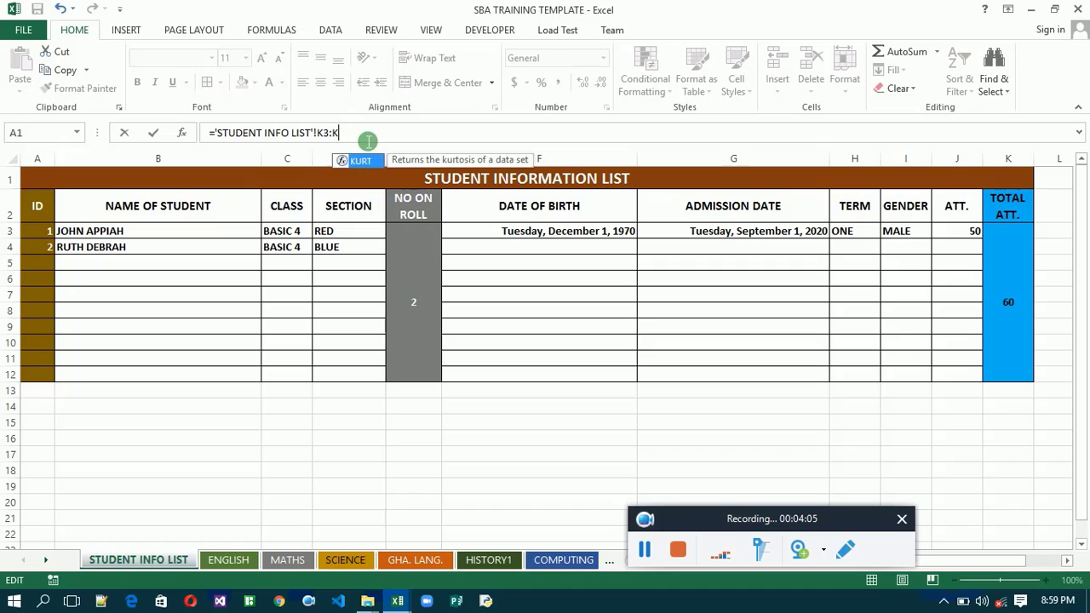
key("Return")
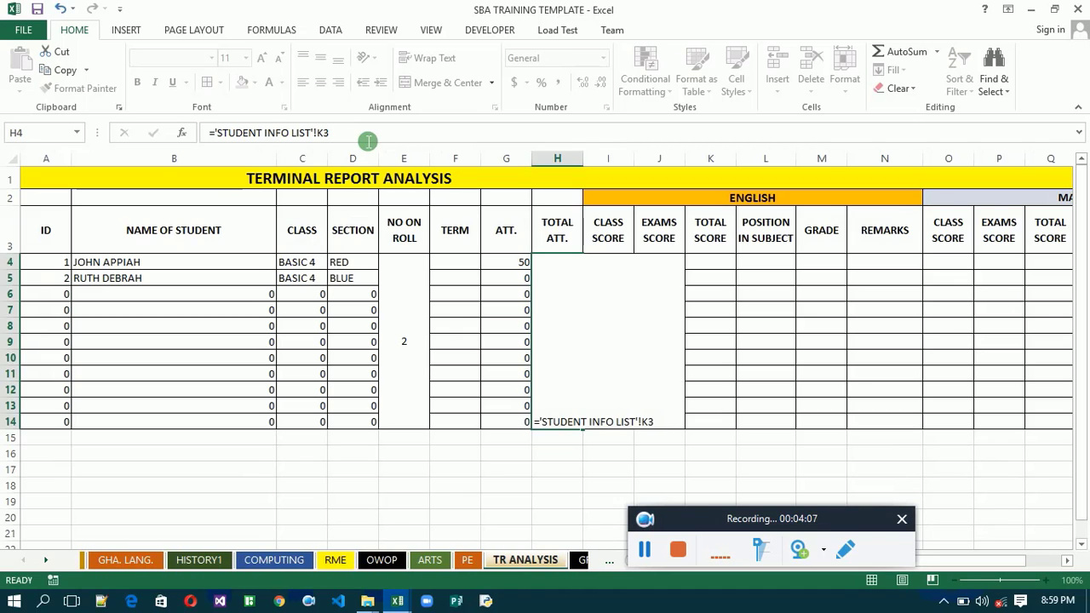
left_click(545, 315)
left_click(322, 56)
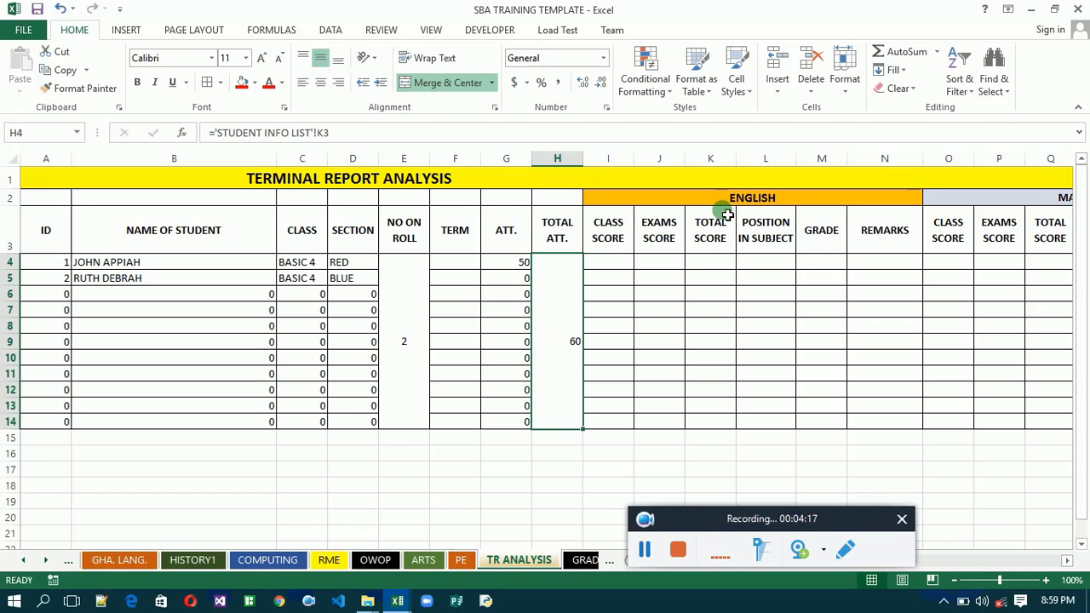
left_click(603, 263)
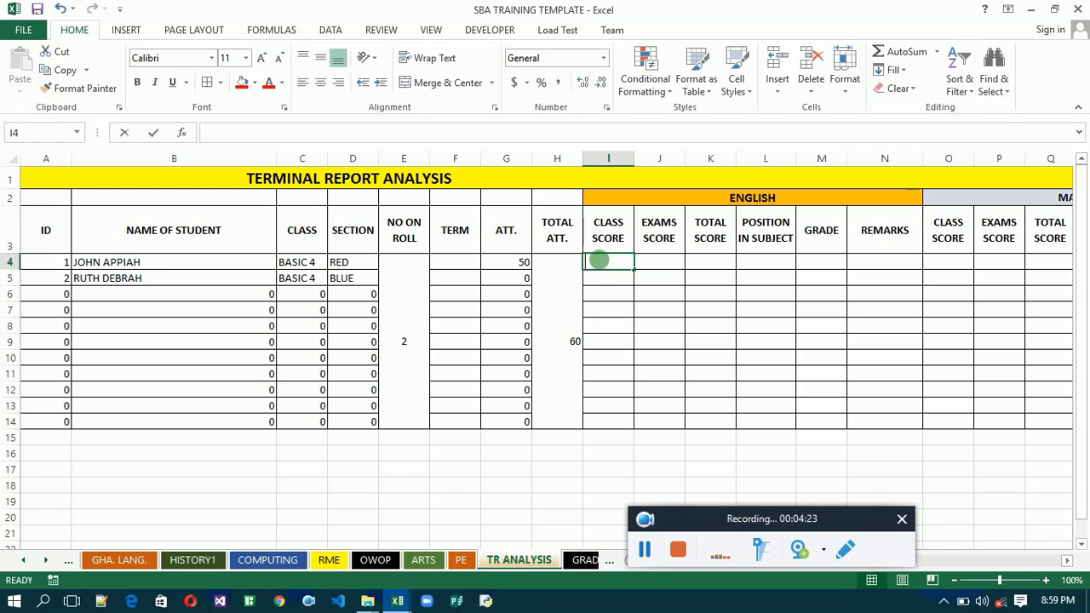
type("=")
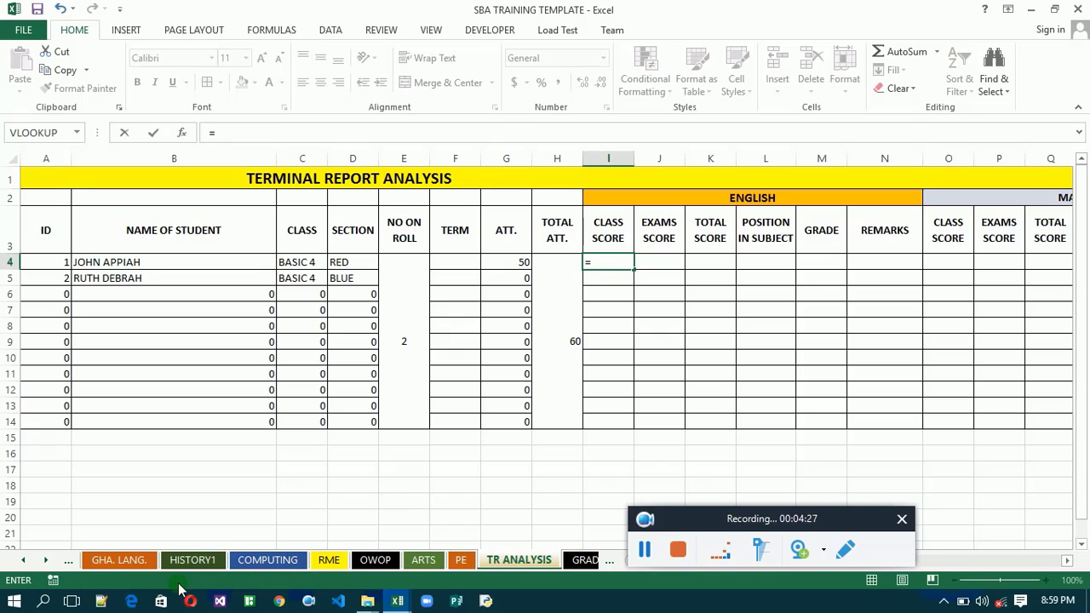
left_click(23, 561)
left_click(23, 561)
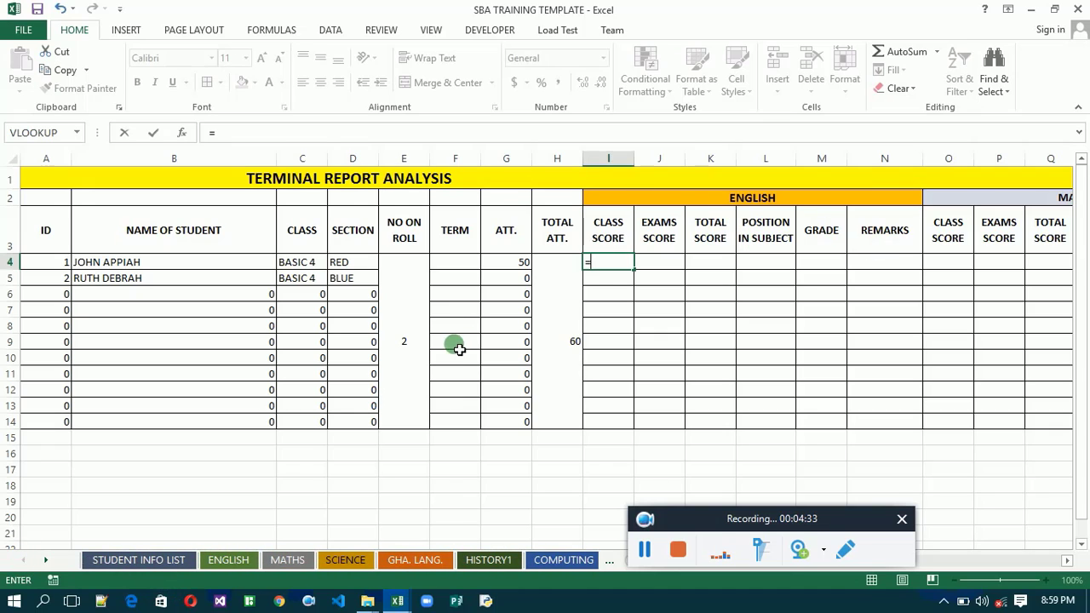
left_click(230, 562)
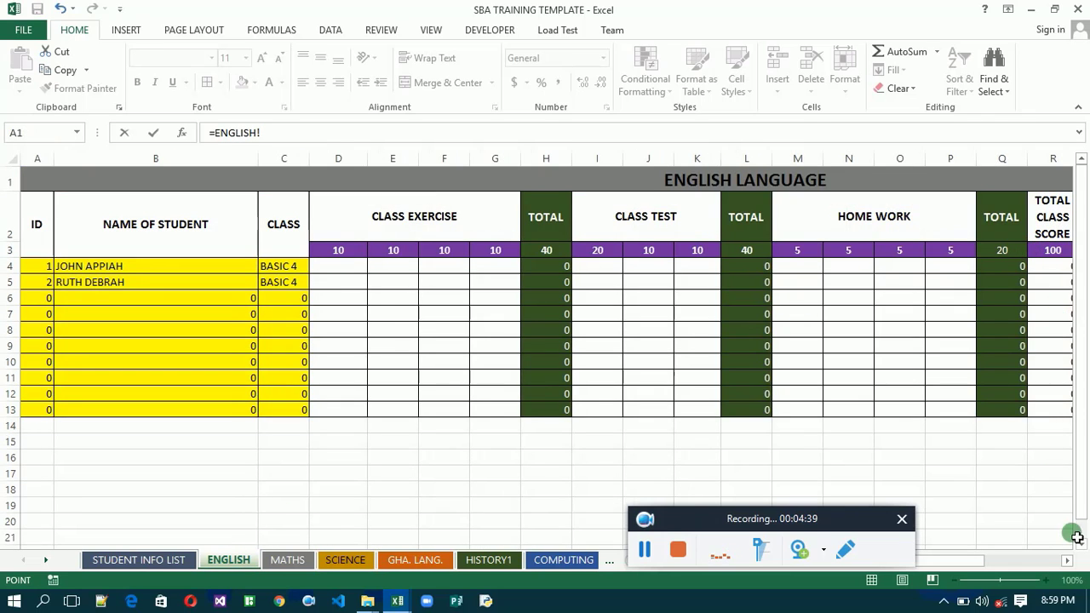
left_click(1067, 562)
left_click(1068, 562)
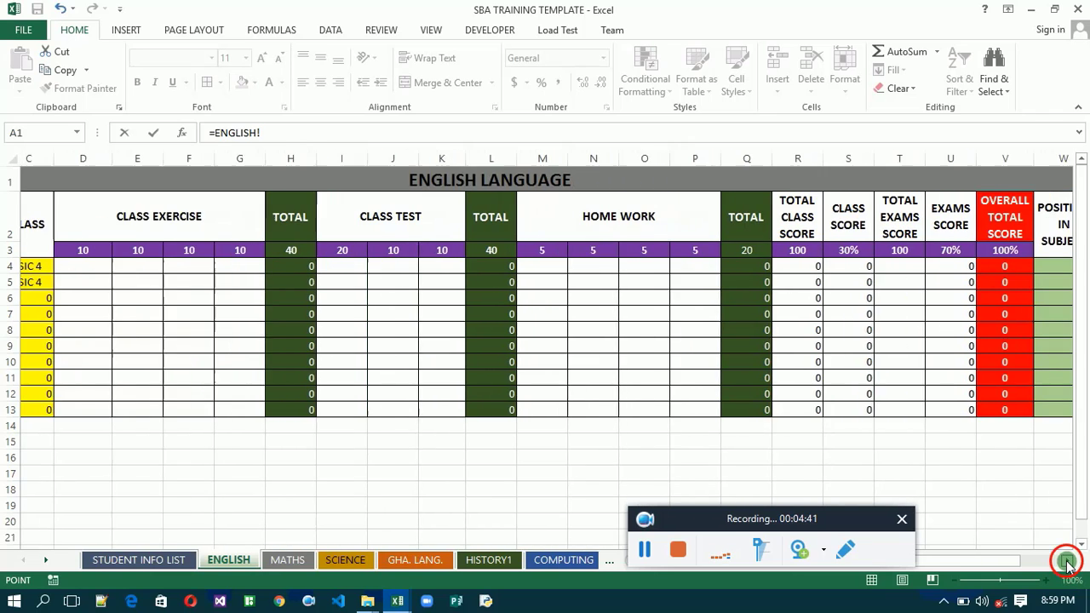
left_click(1068, 563)
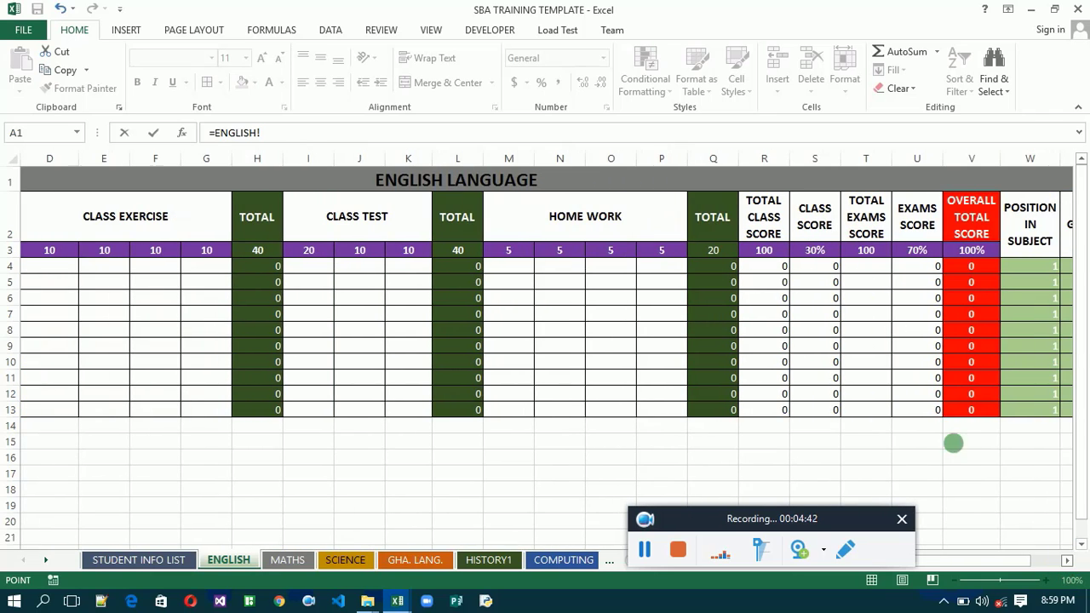
left_click(825, 271)
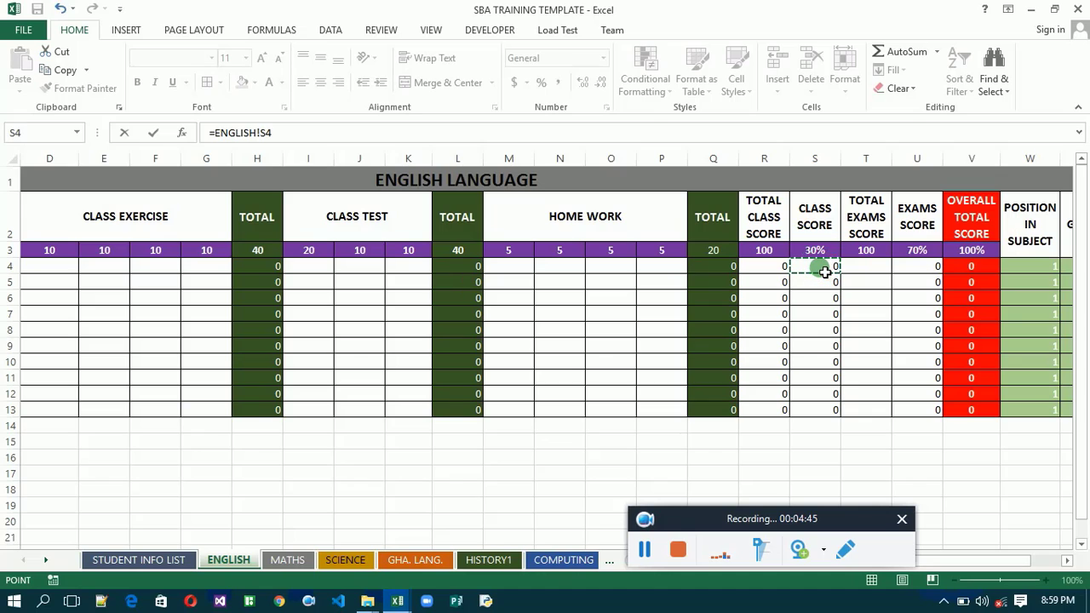
type("\\")
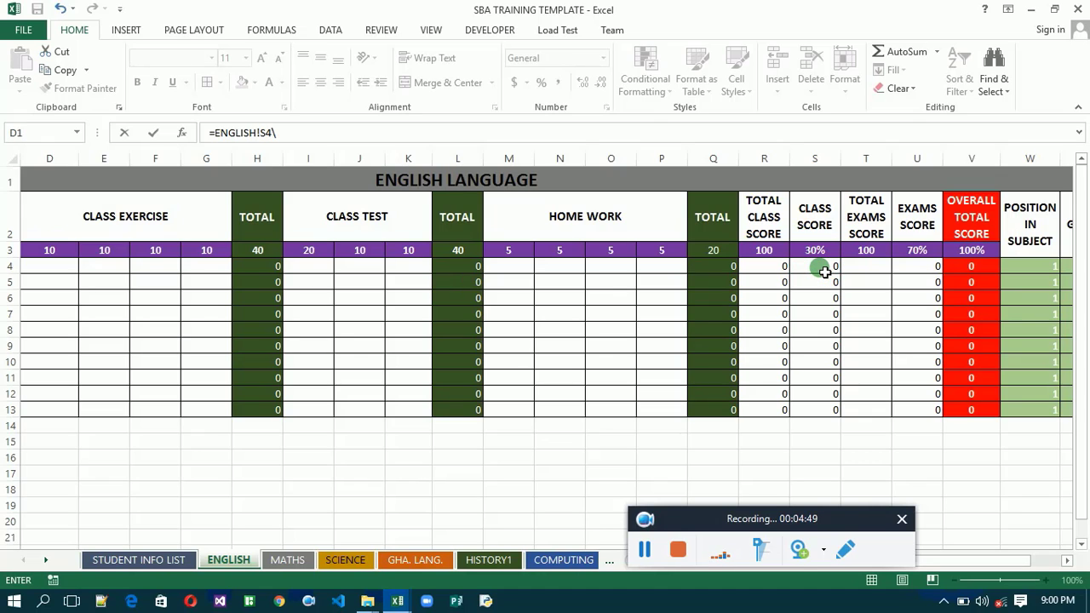
key("Escape")
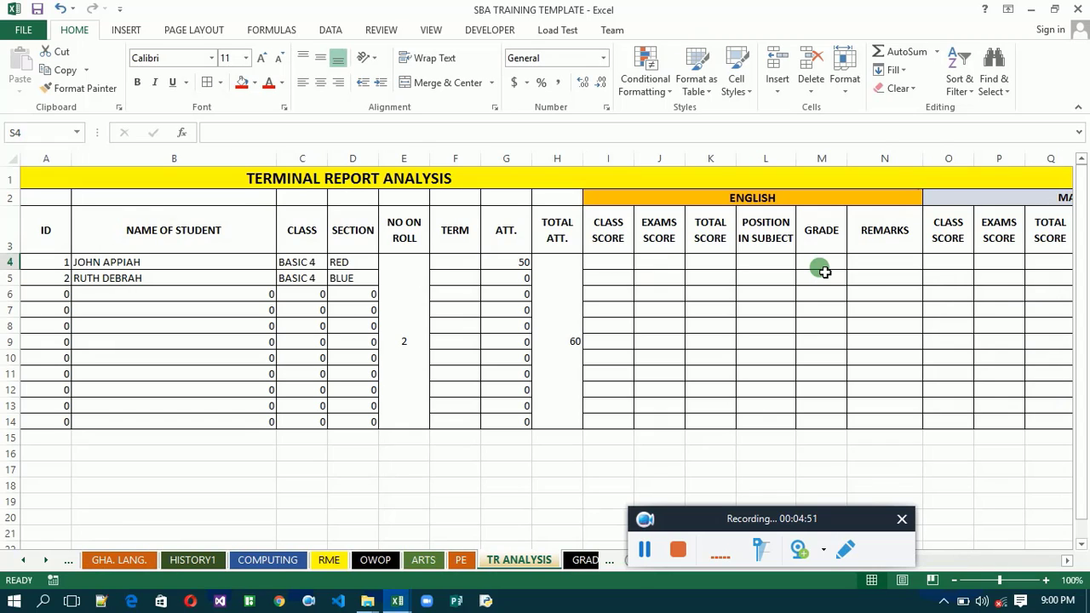
left_click(605, 265)
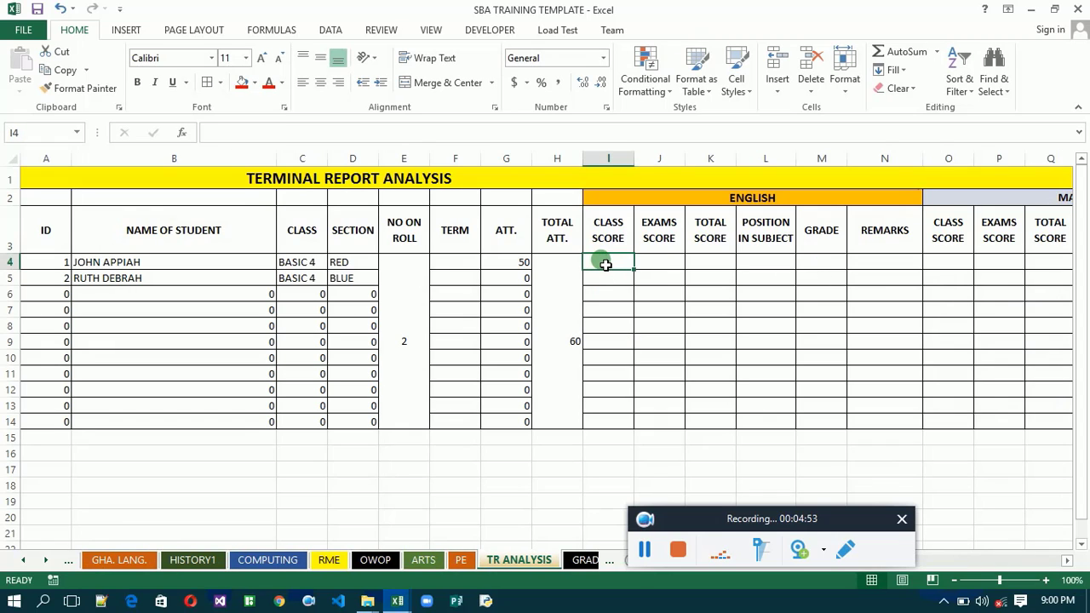
double_click(608, 266)
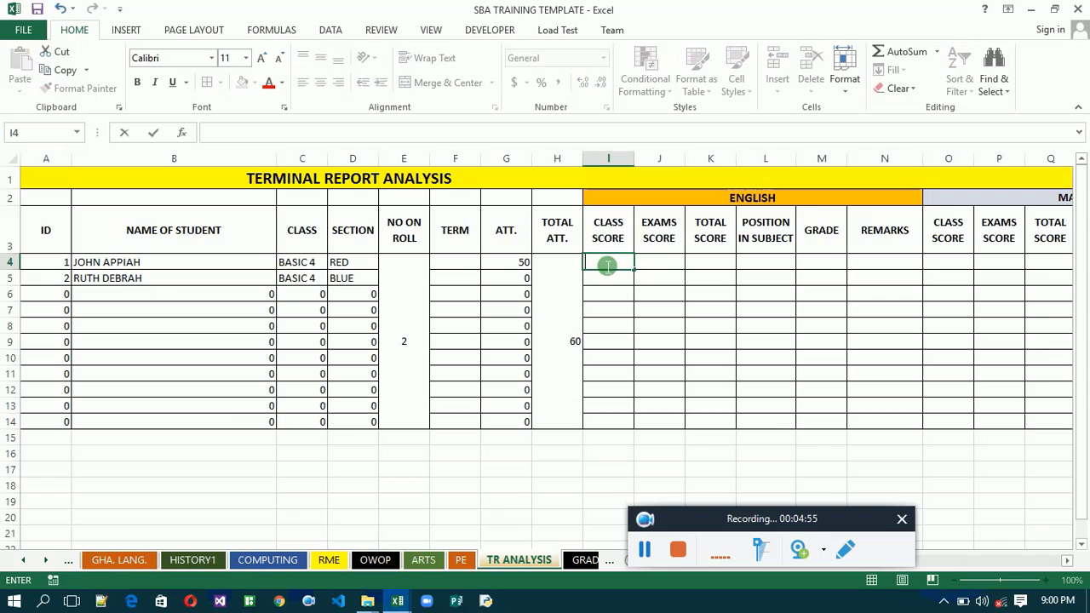
type("=")
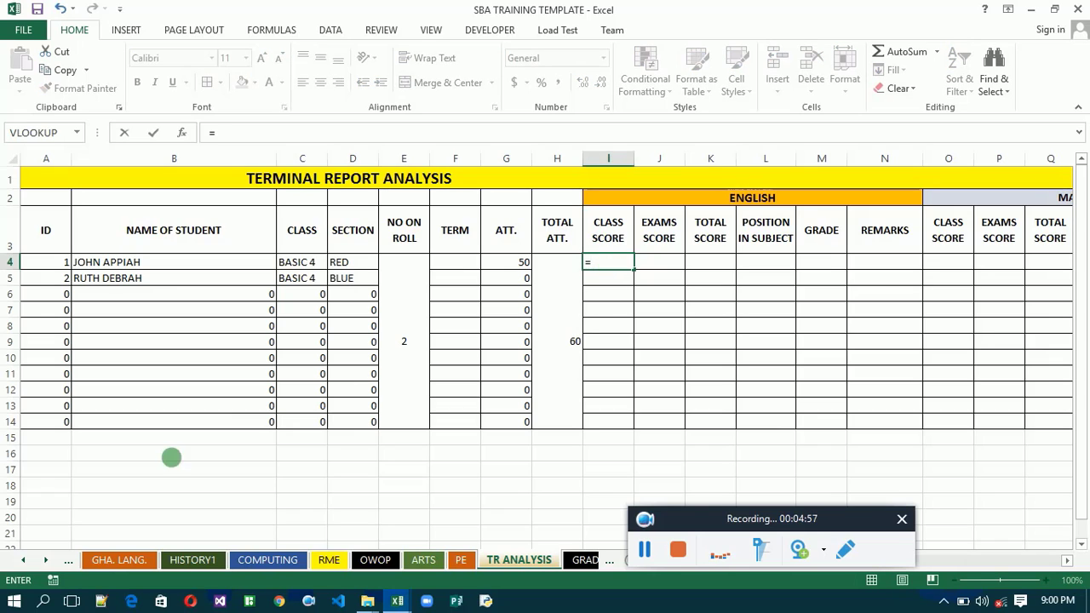
left_click(30, 560)
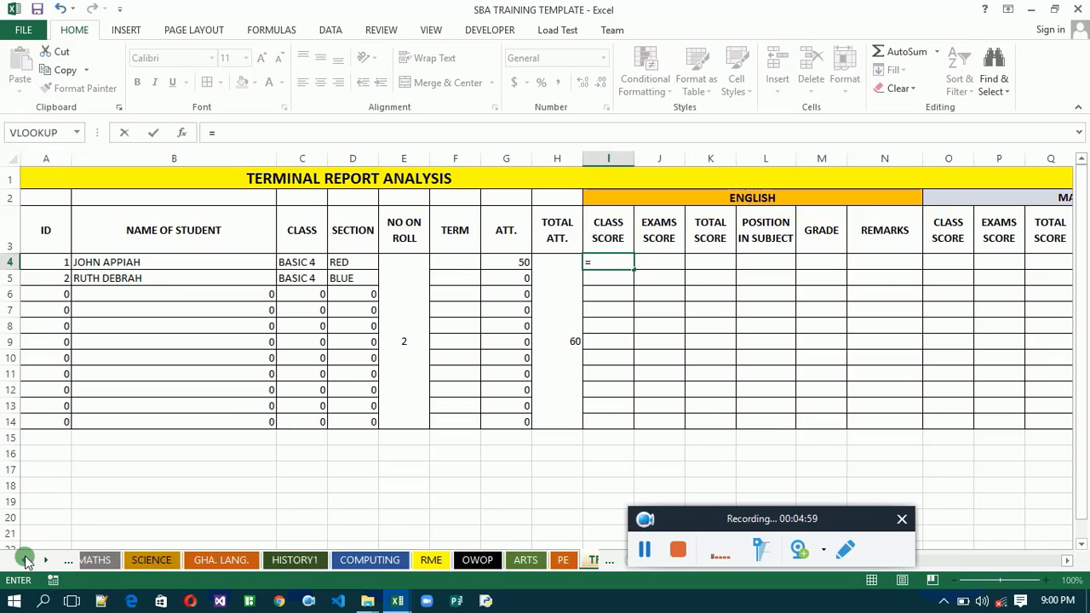
left_click(25, 559)
left_click(229, 560)
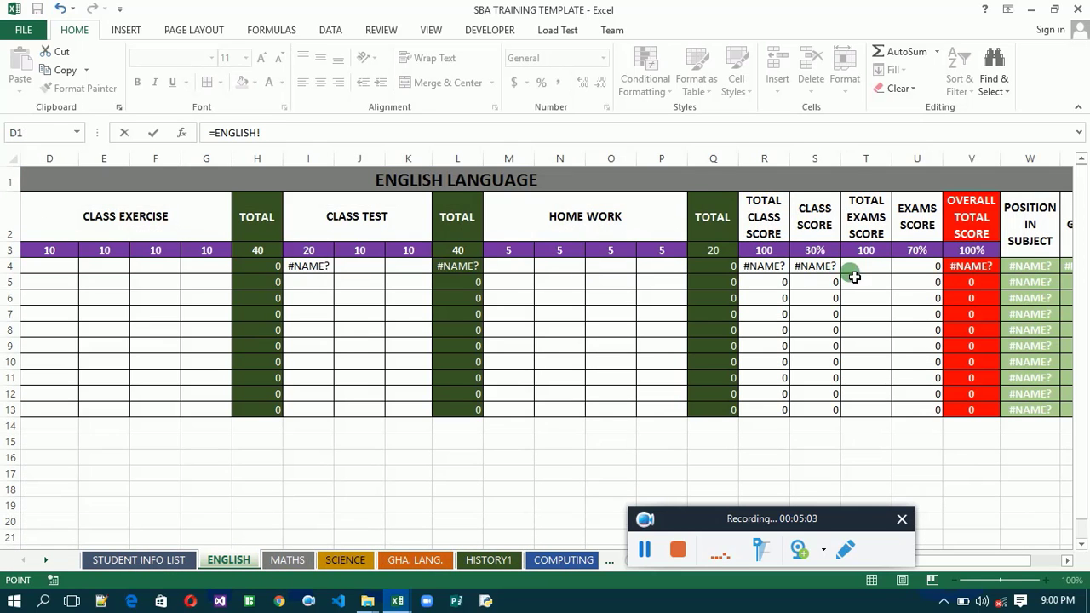
left_click(772, 272)
key("Escape")
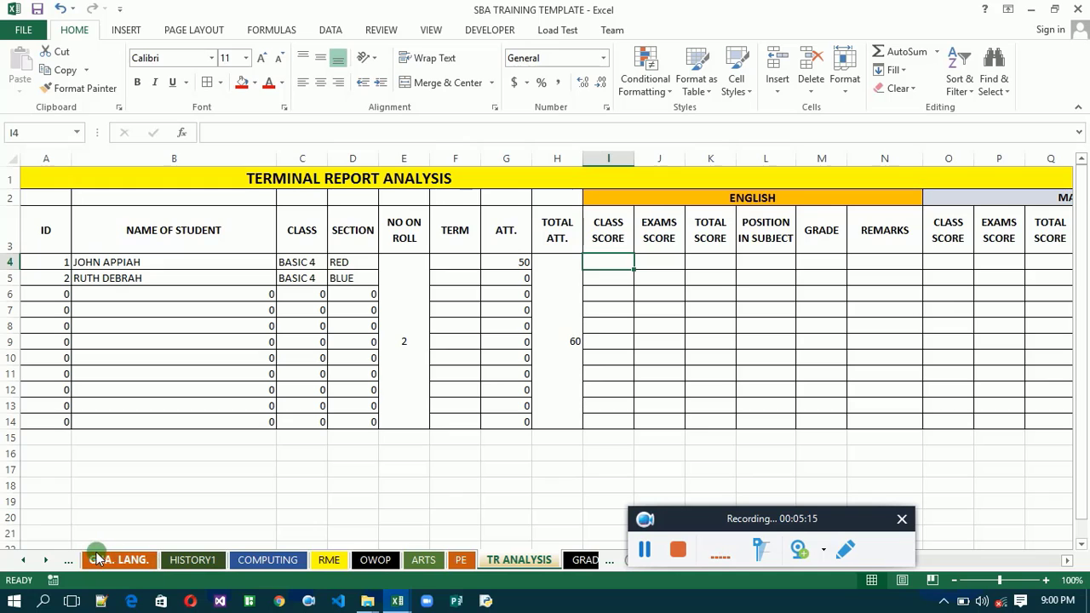
- Clear the stray formula =ENGLISH!S4\ from the first CLASS TEST cell, I4, on the ENGLISH sheet
left_click(21, 561)
left_click(21, 560)
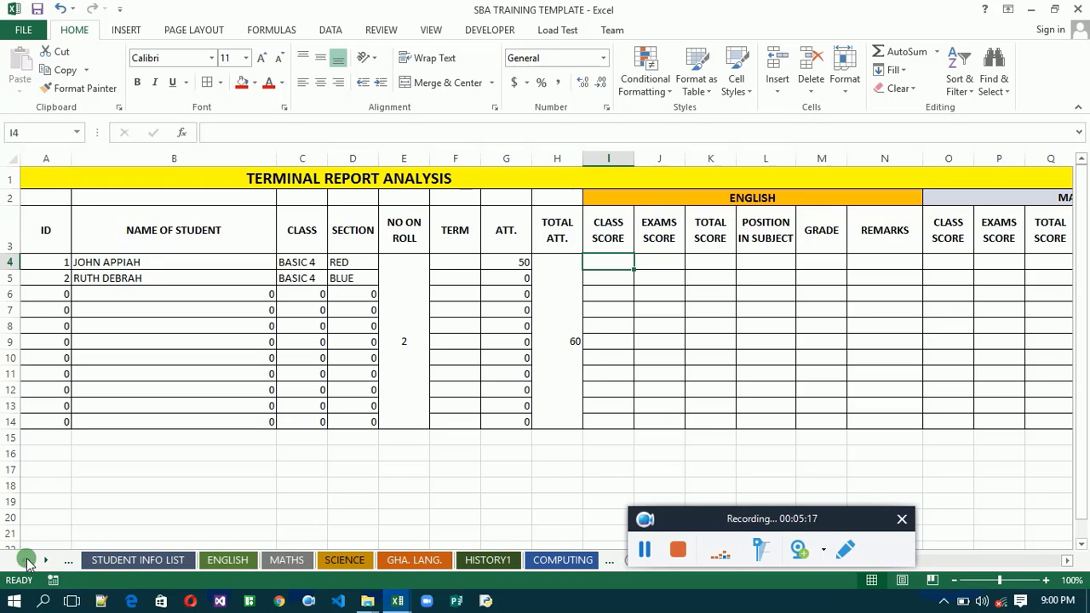
left_click(223, 561)
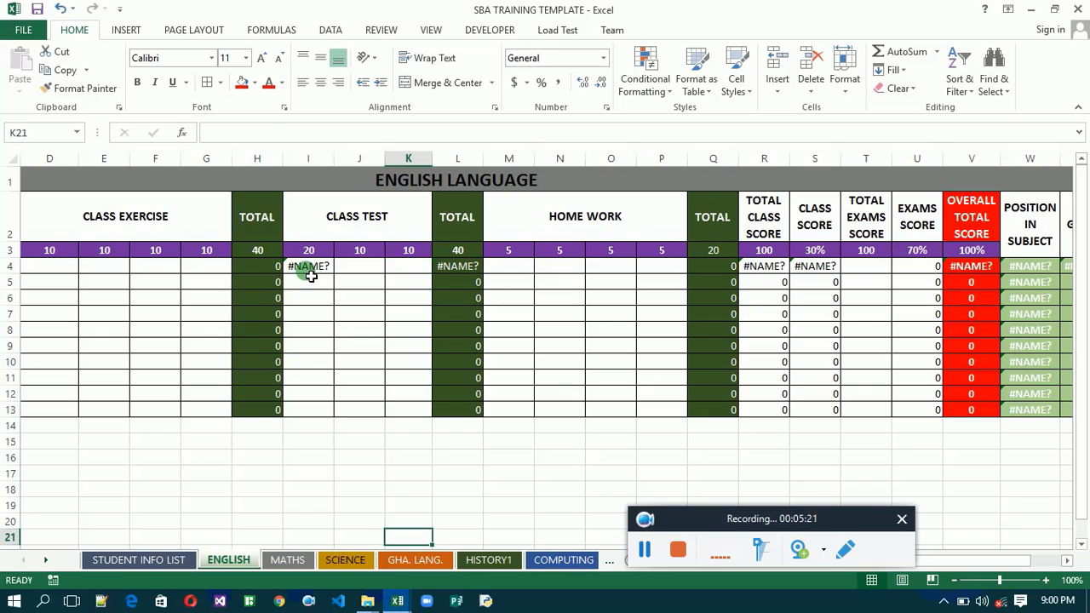
left_click(308, 267)
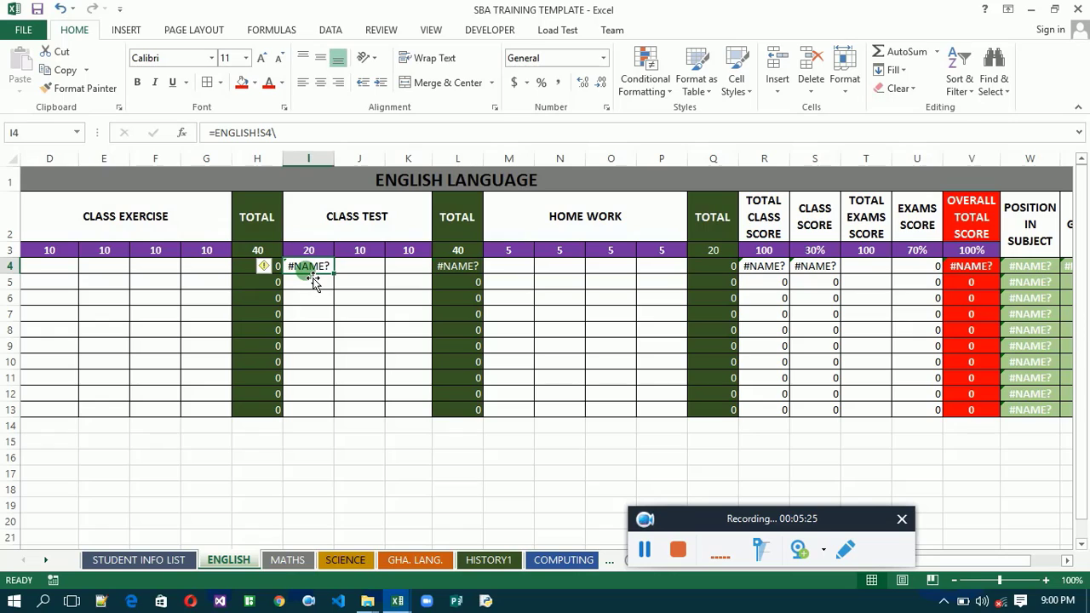
key("BackSpace")
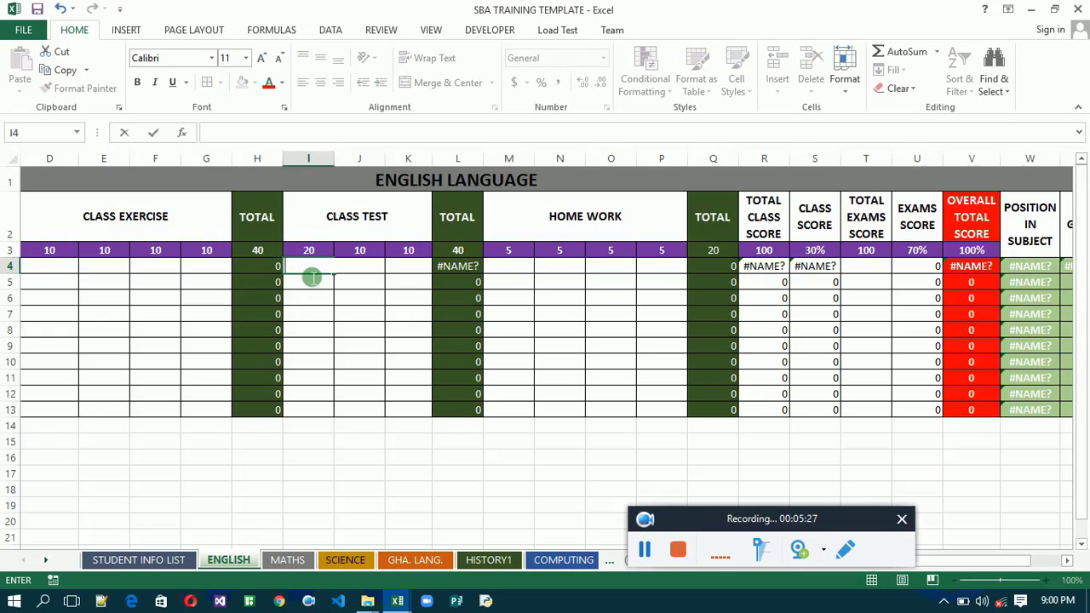
key("Return")
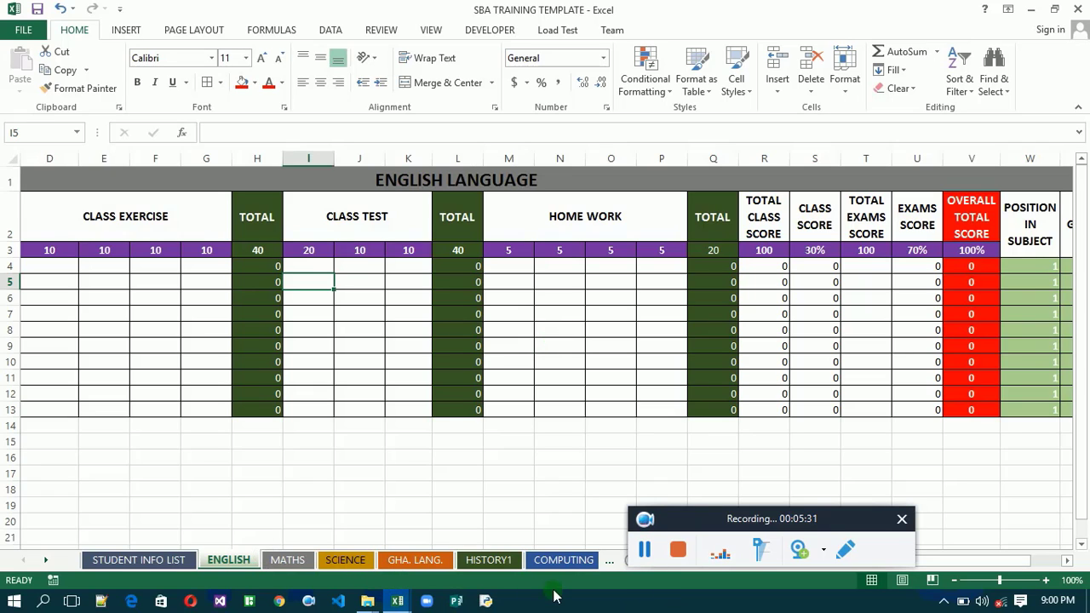
- On the TR ANALYSIS sheet, link the first English CLASS SCORE cell, I4, with =ENGLISH!S4 and fill it down through row 14
left_click(614, 560)
left_click(615, 562)
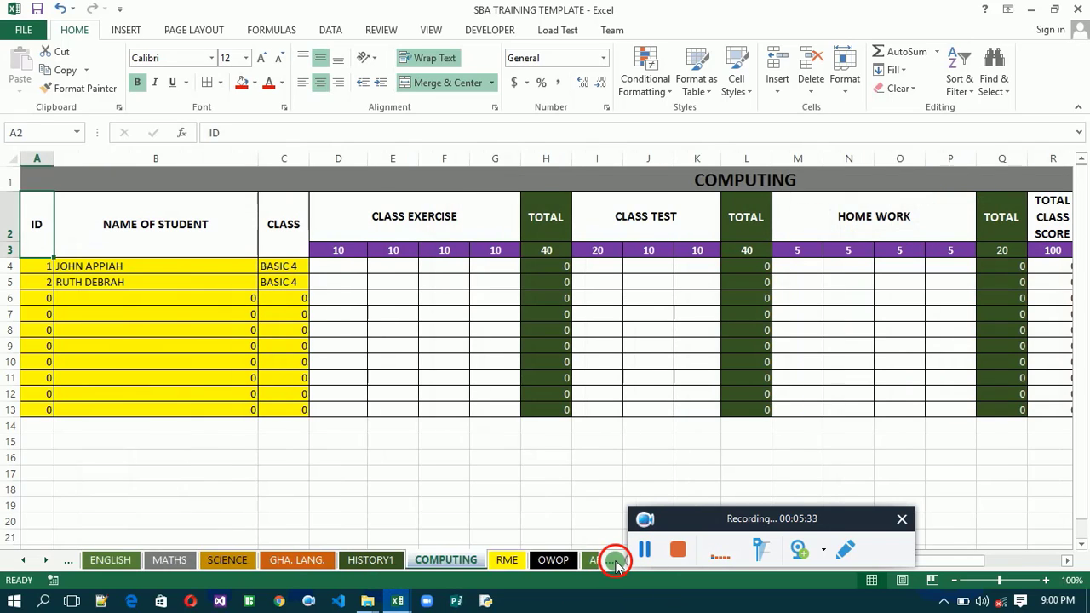
left_click(613, 561)
left_click(607, 562)
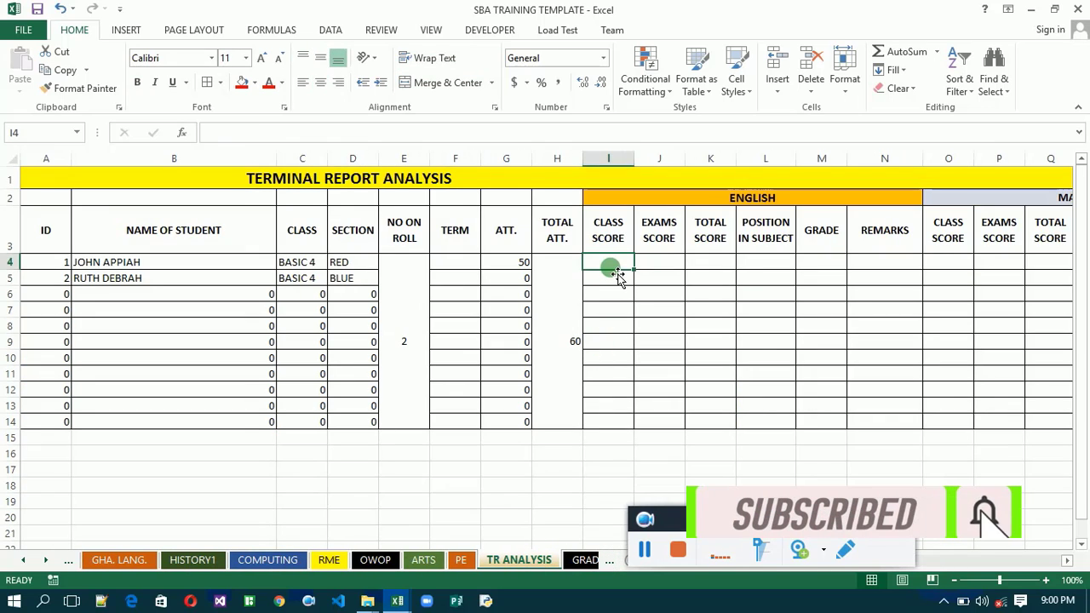
type("=")
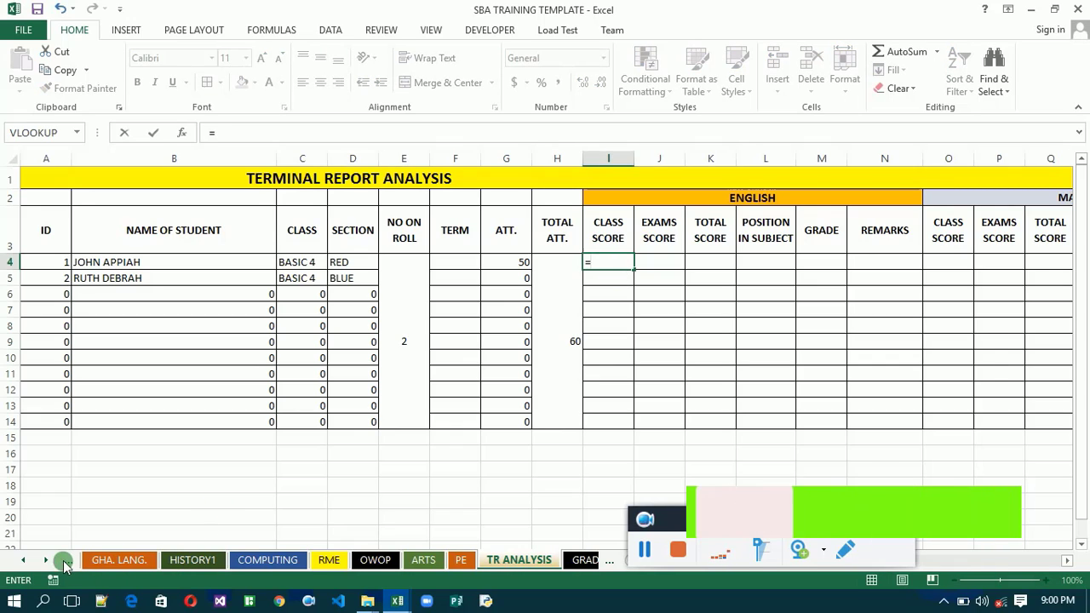
left_click(25, 559)
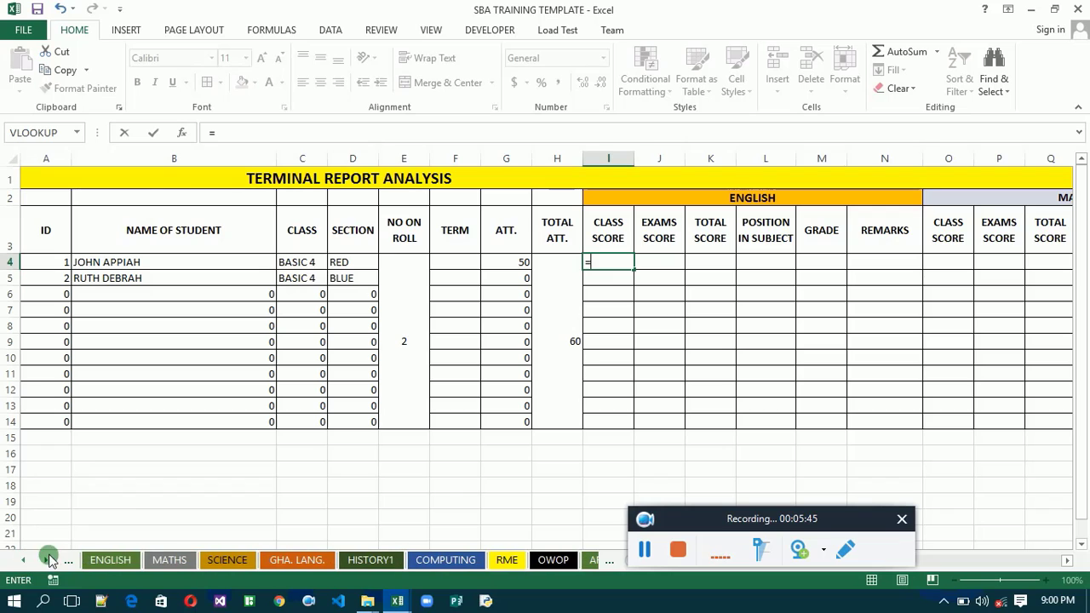
left_click(111, 559)
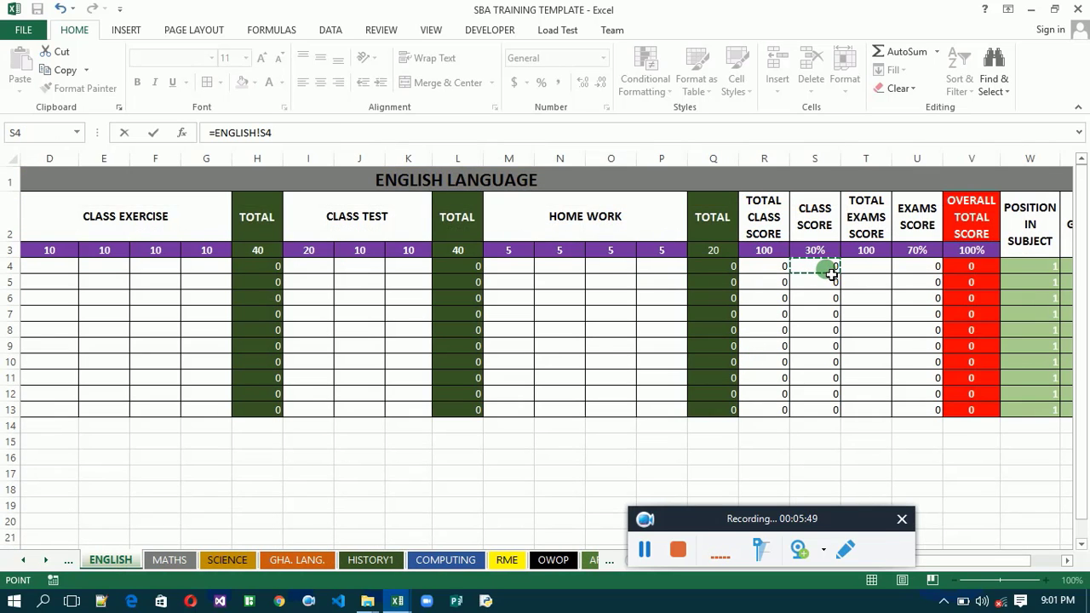
key("Return")
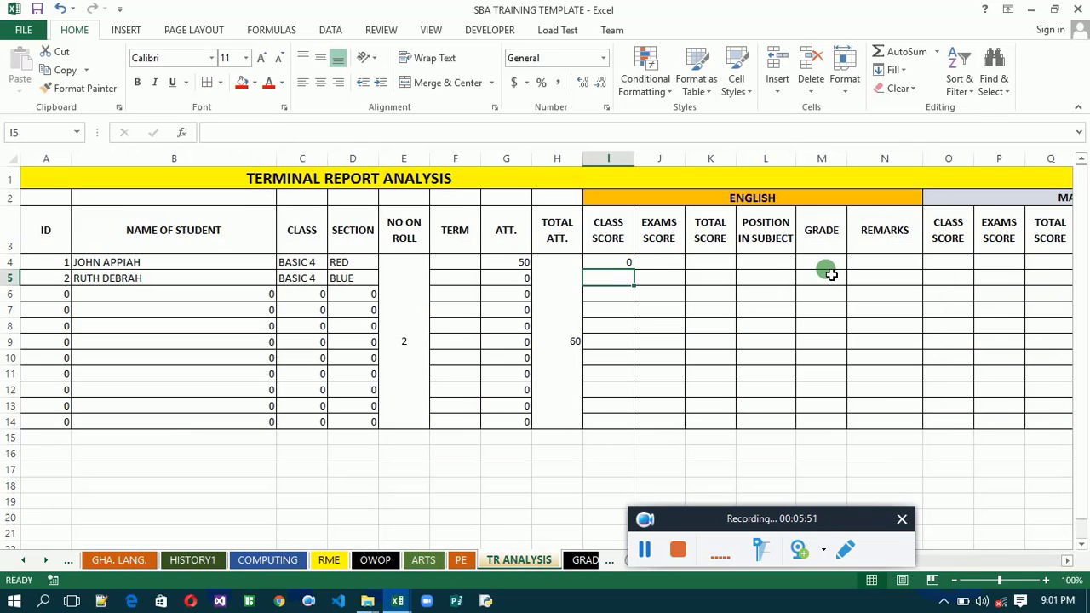
left_click(619, 266)
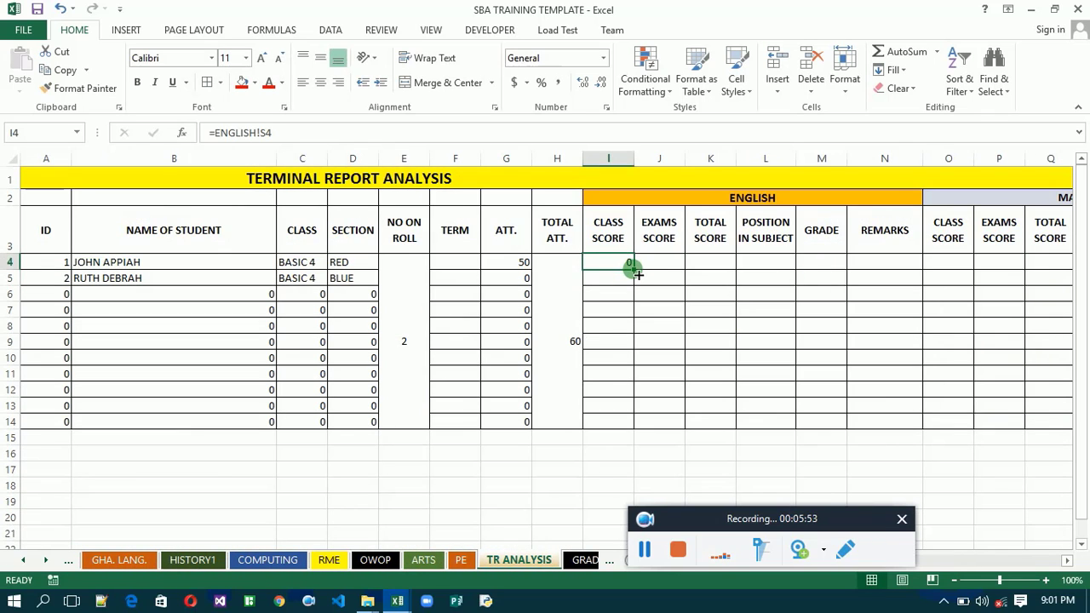
double_click(631, 266)
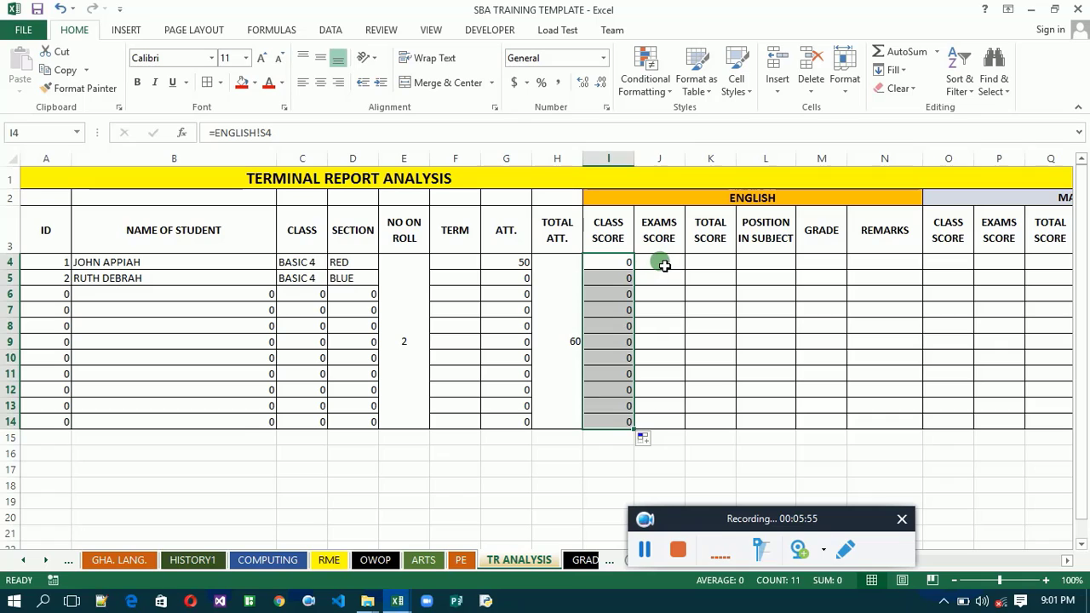
- Link the first English EXAMS SCORE cell, J4, with =ENGLISH!U4 and fill the formula down through row 14
left_click(664, 265)
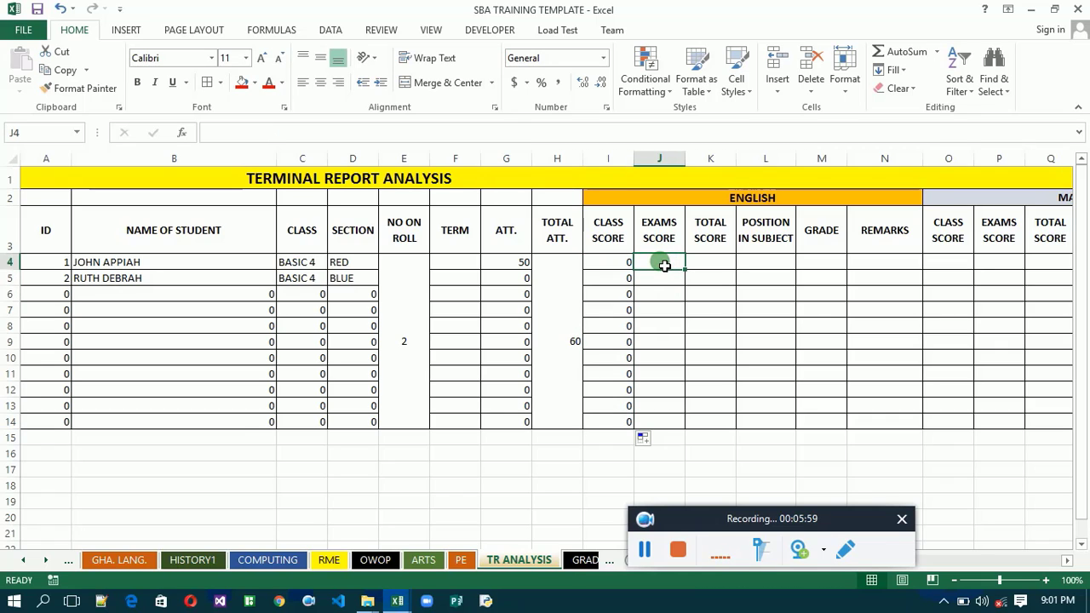
type("=")
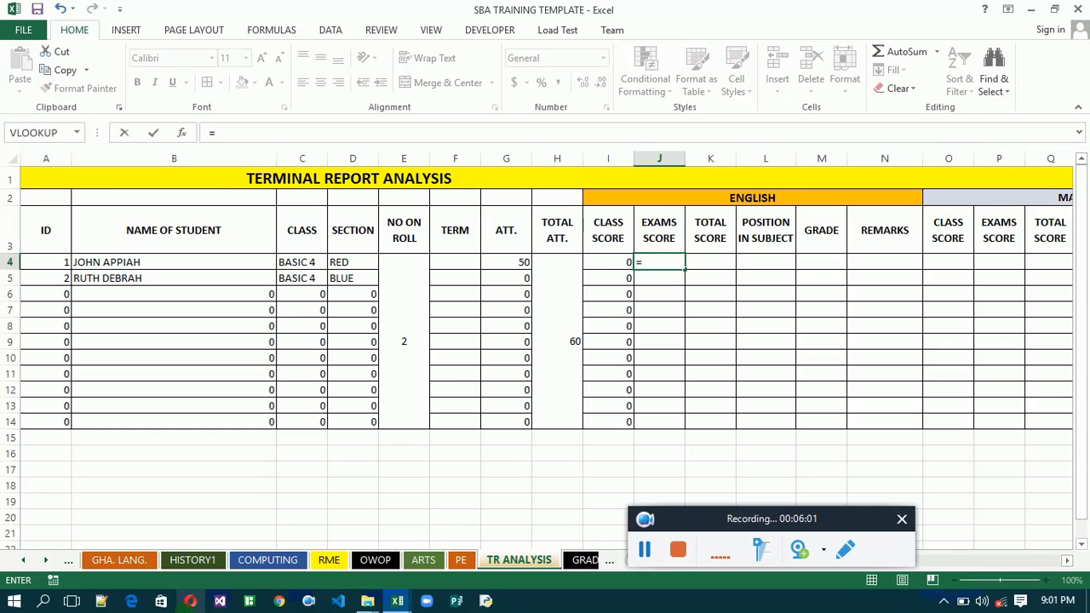
left_click(25, 560)
left_click(25, 559)
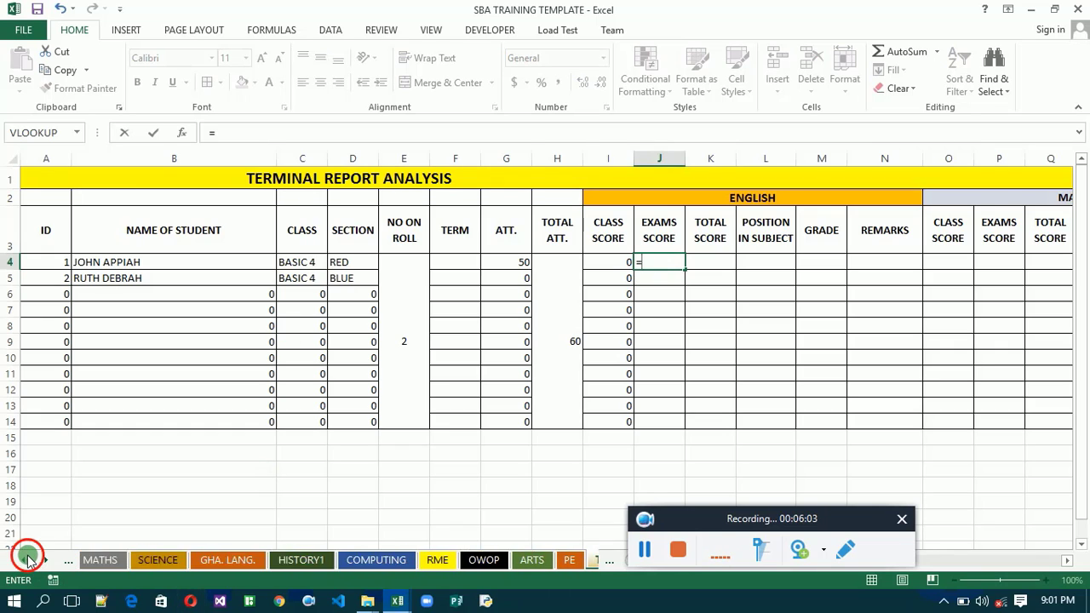
left_click(27, 560)
left_click(225, 562)
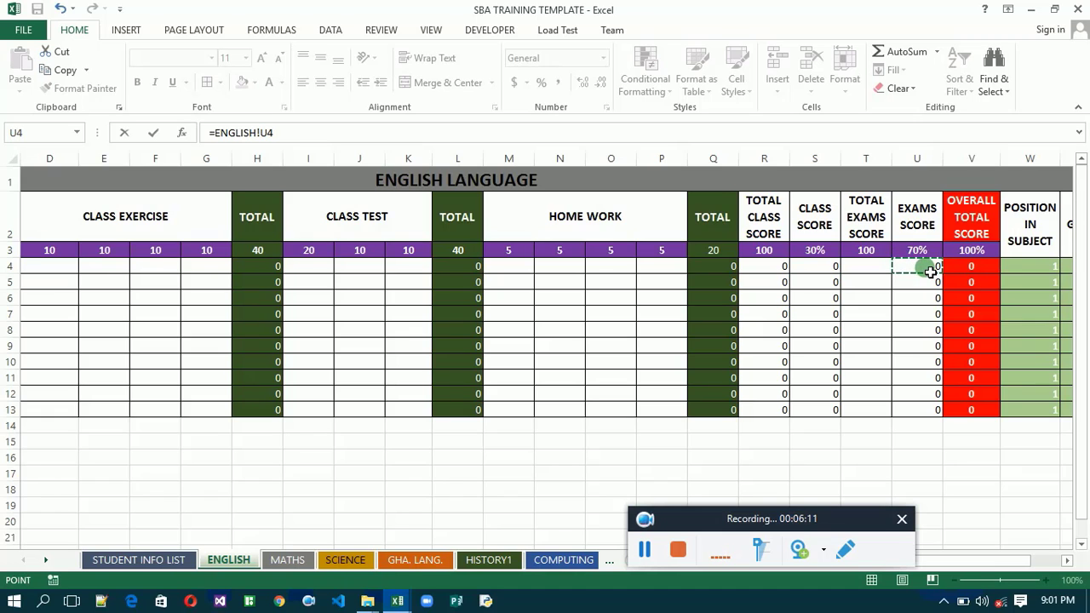
key("Return")
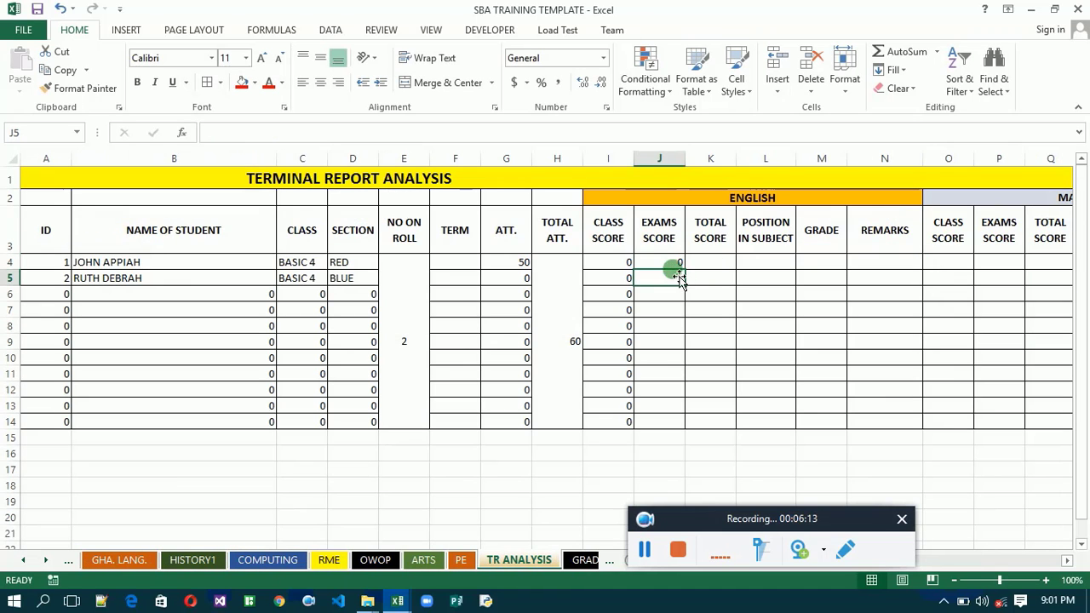
left_click(675, 265)
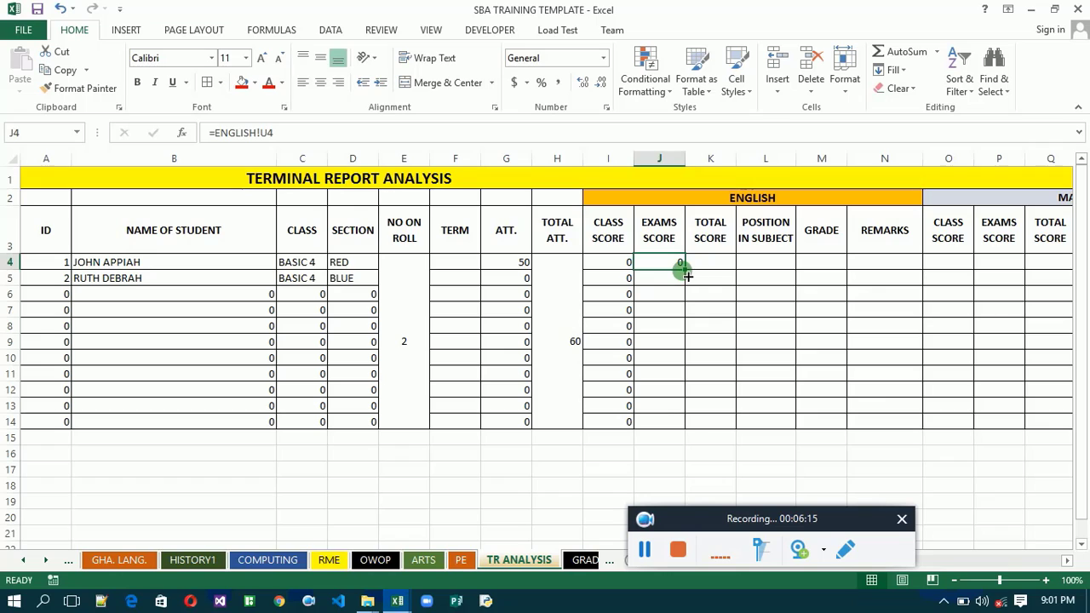
double_click(686, 270)
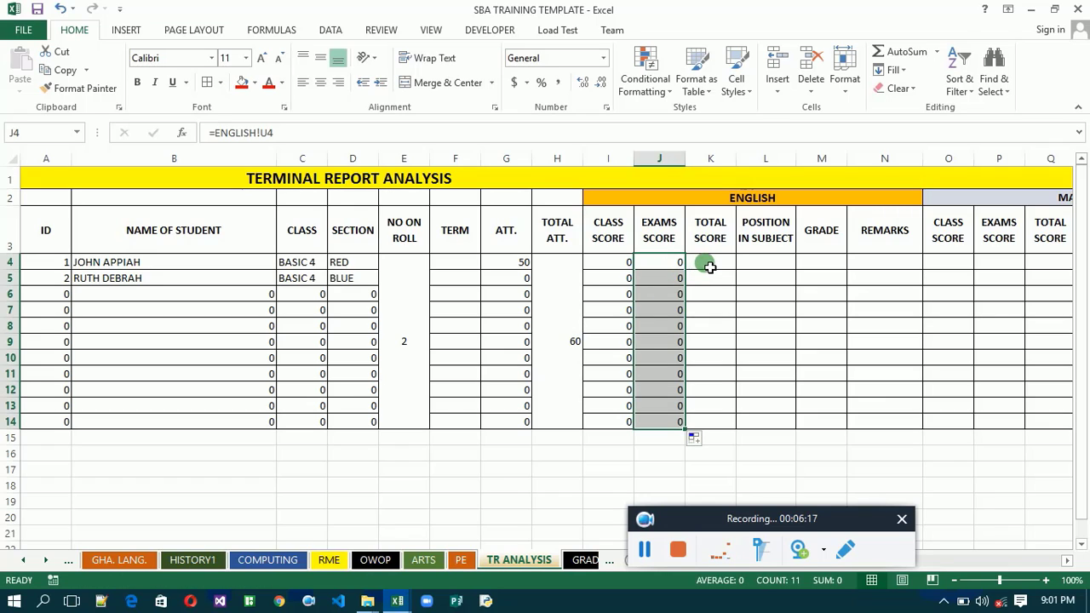
- Link the first English TOTAL SCORE cell, K4, with =ENGLISH!V4 and fill the formula down through row 14
left_click(710, 266)
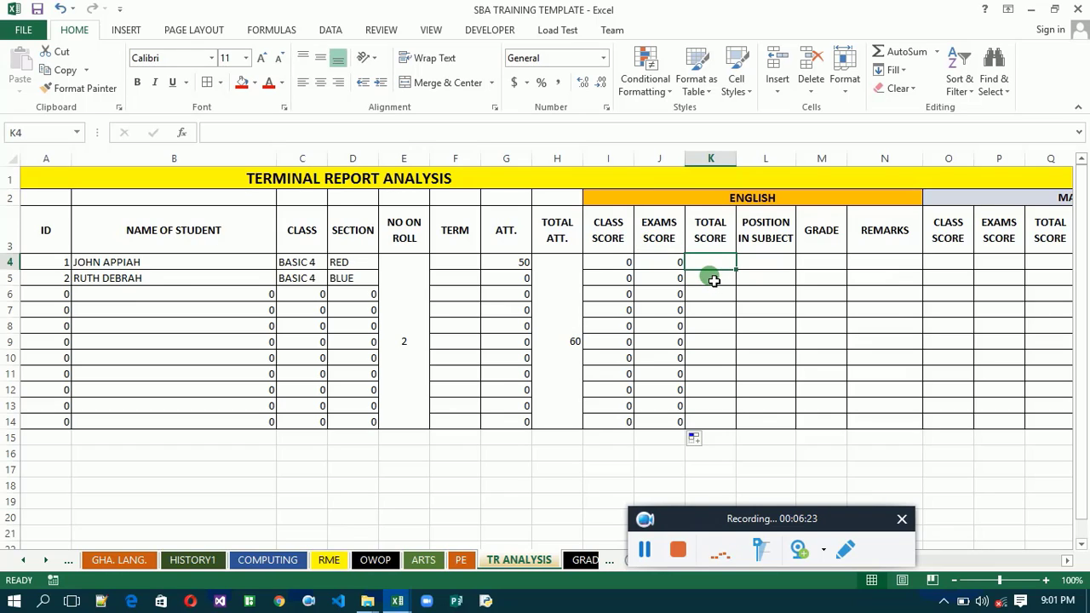
type("=")
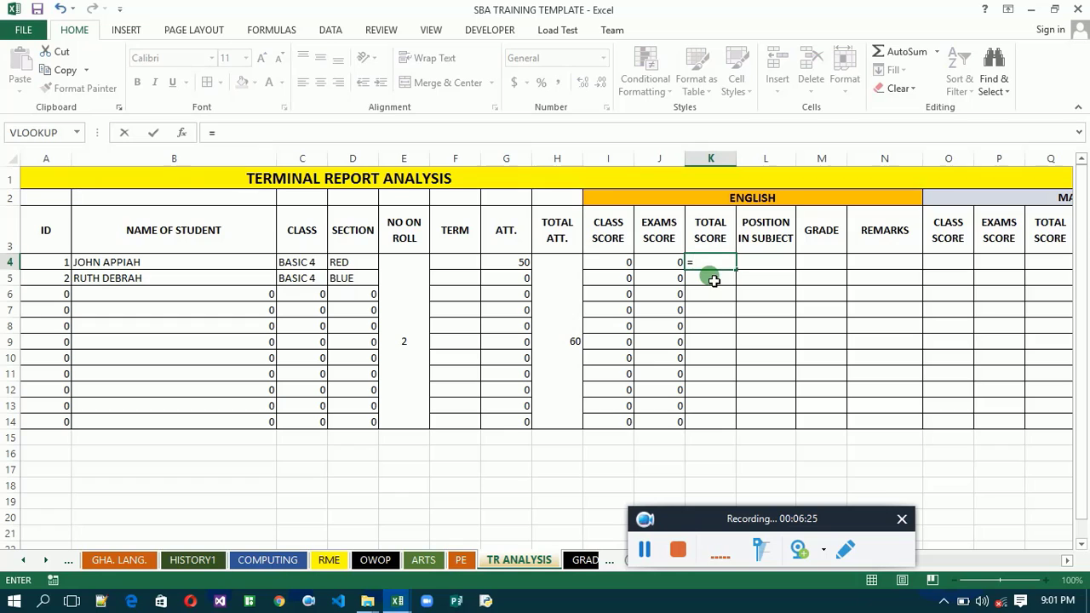
left_click(23, 560)
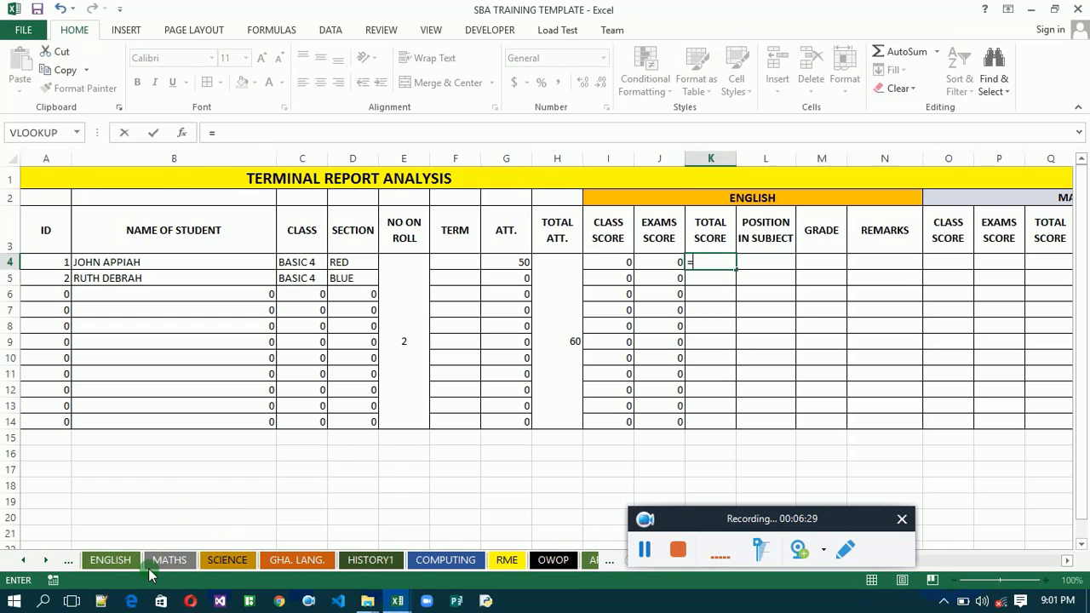
left_click(120, 560)
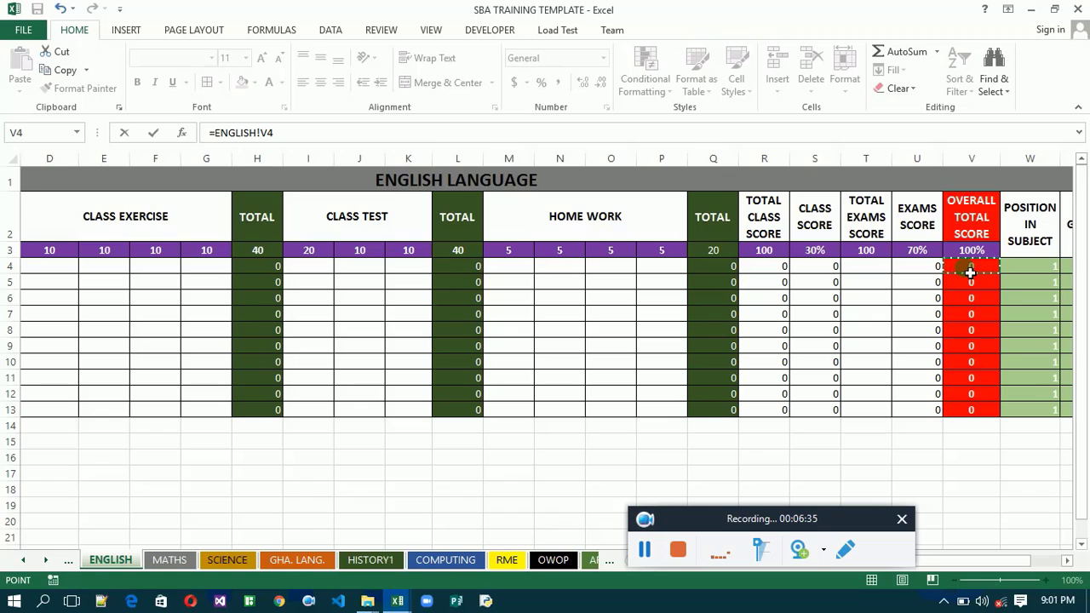
key("Return")
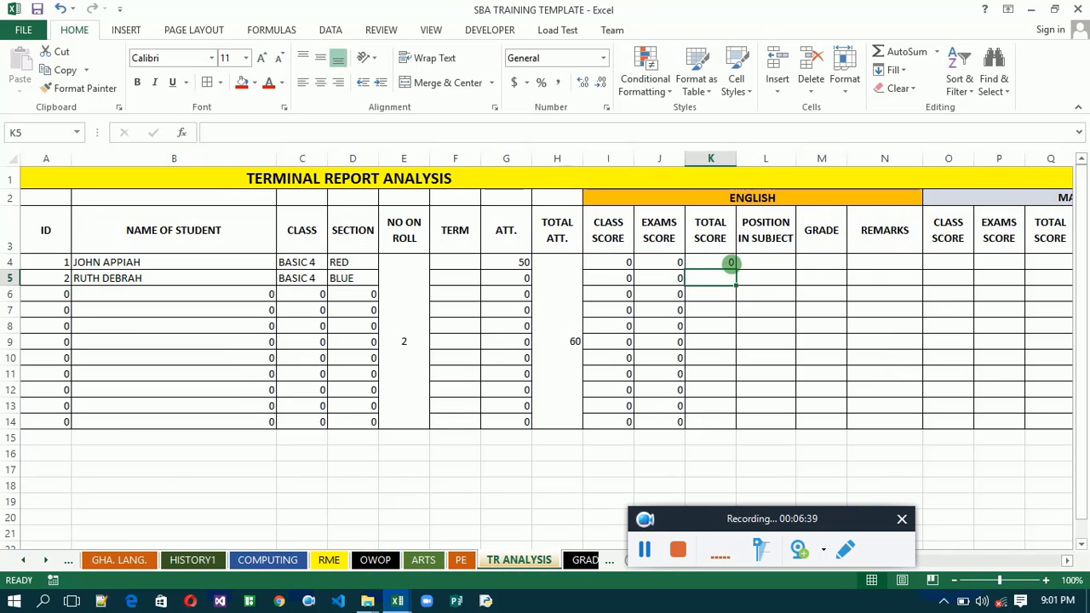
left_click(729, 264)
double_click(734, 270)
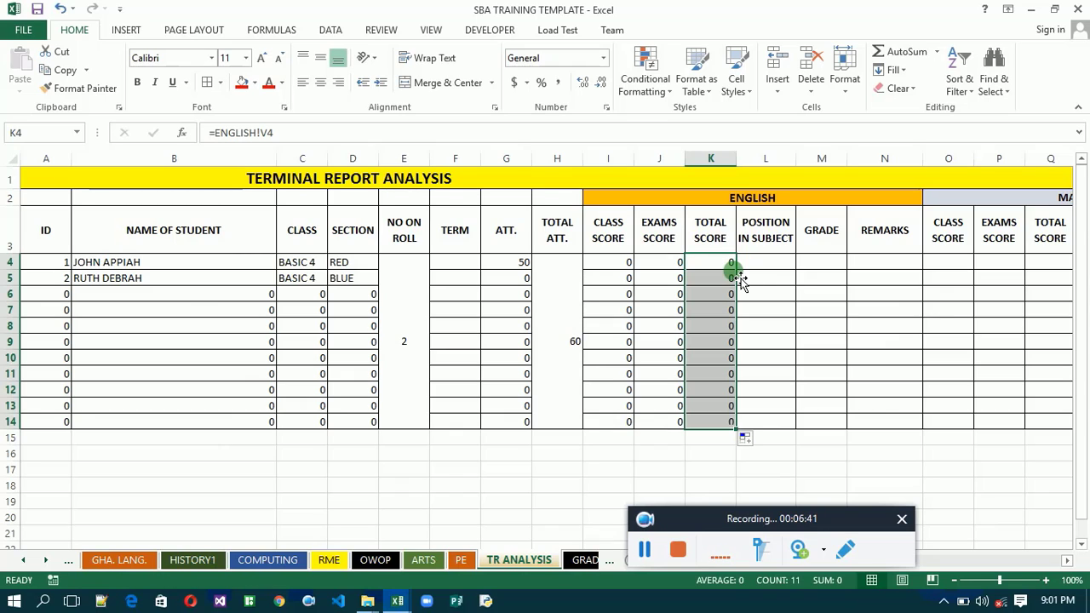
- Examine the order of the OVERALL TOTAL SCORE, POSITION IN SUBJECT, GRADE and REMARKS columns on the ENGLISH sheet, and return to TR ANALYSIS
left_click(26, 561)
left_click(26, 560)
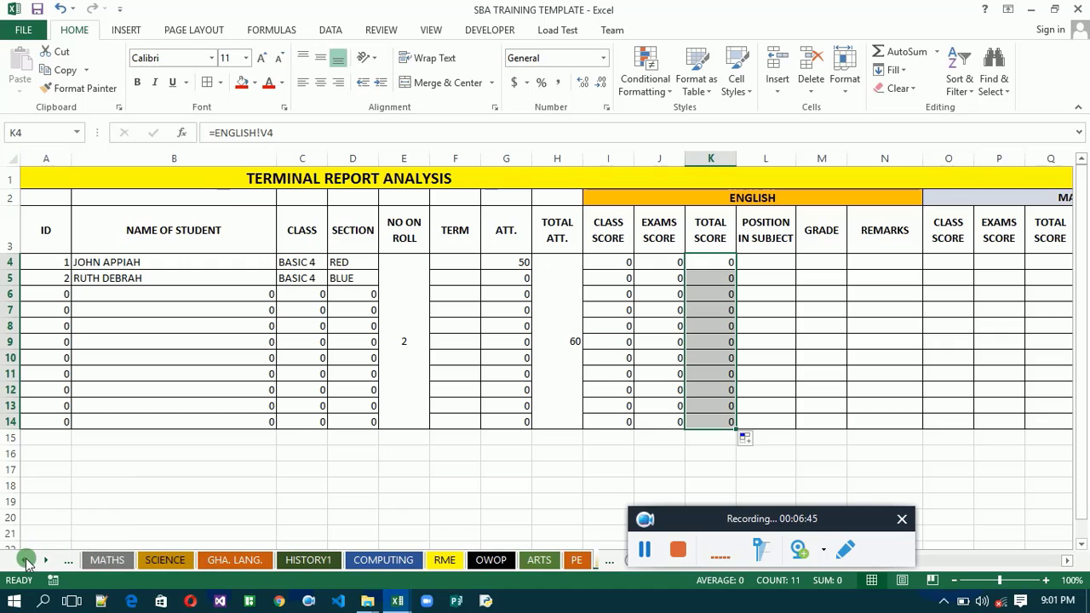
left_click(25, 560)
left_click(26, 560)
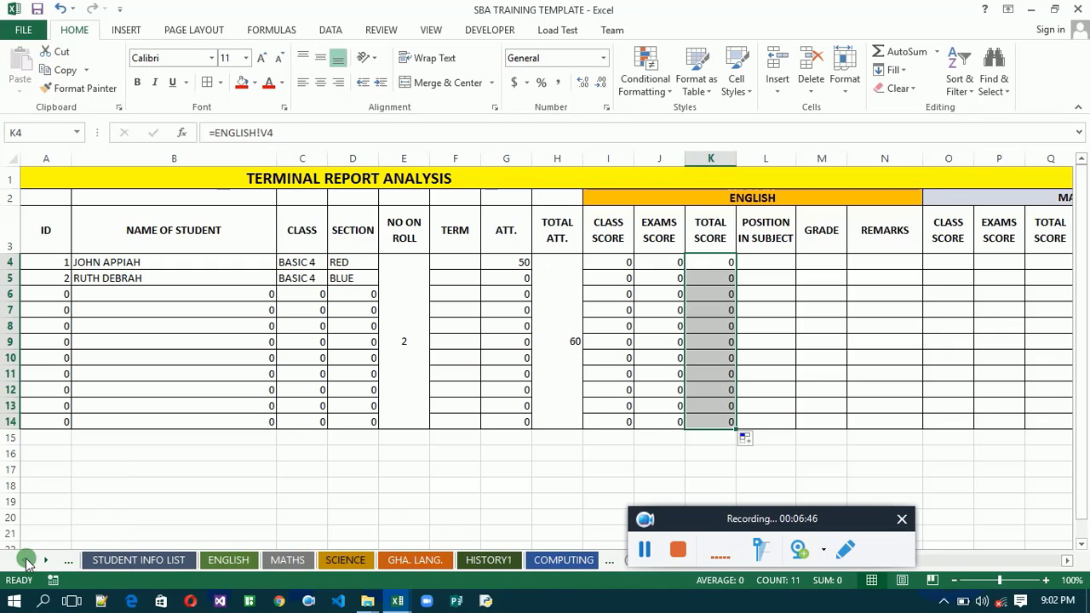
left_click(230, 560)
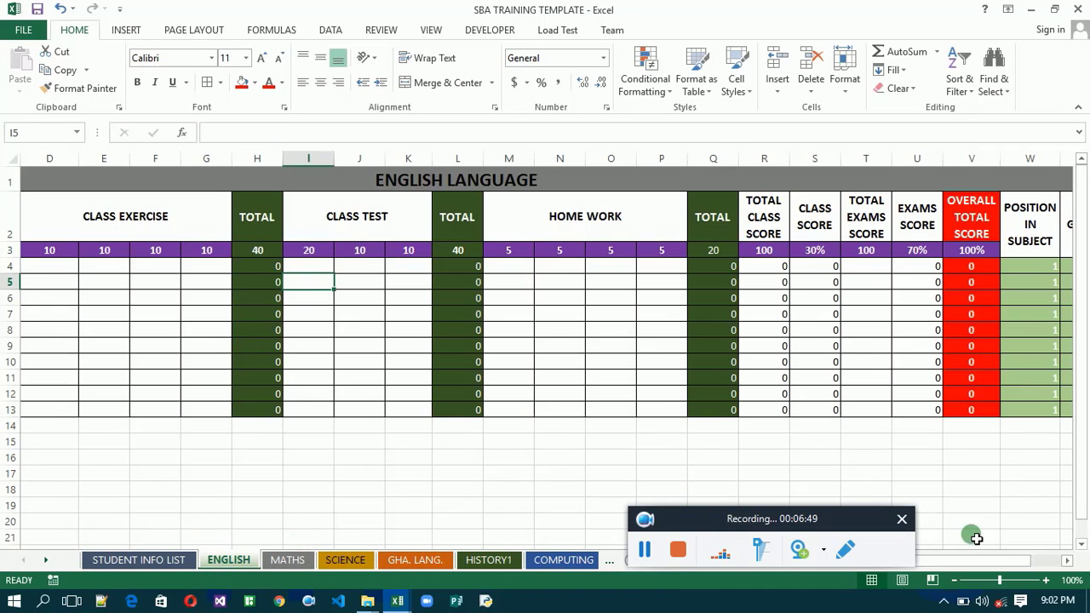
left_click_drag(1067, 564, 1067, 564)
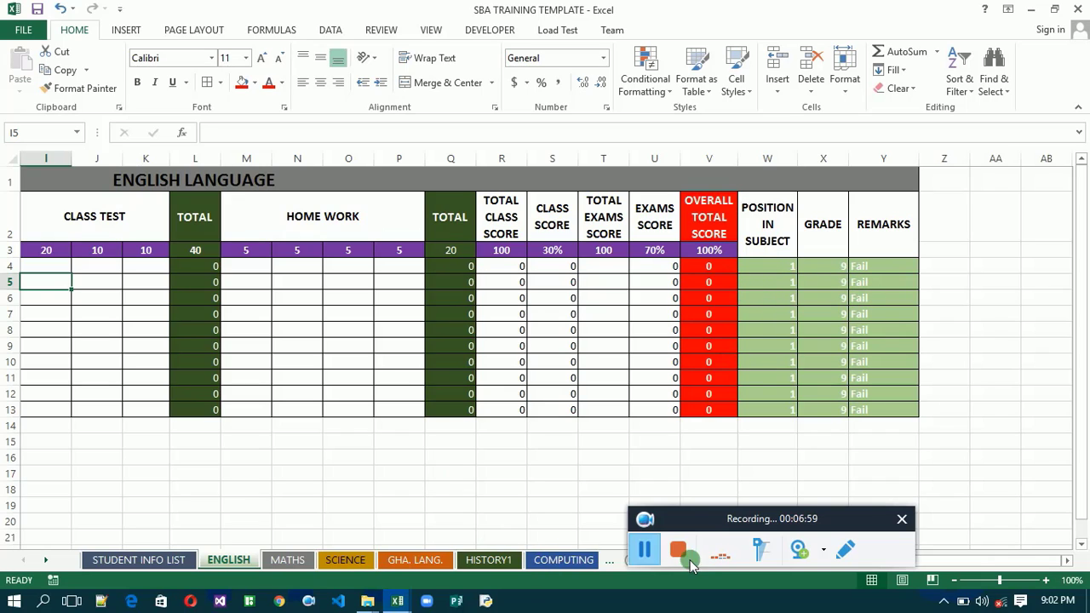
left_click(608, 561)
left_click(608, 561)
left_click(608, 561)
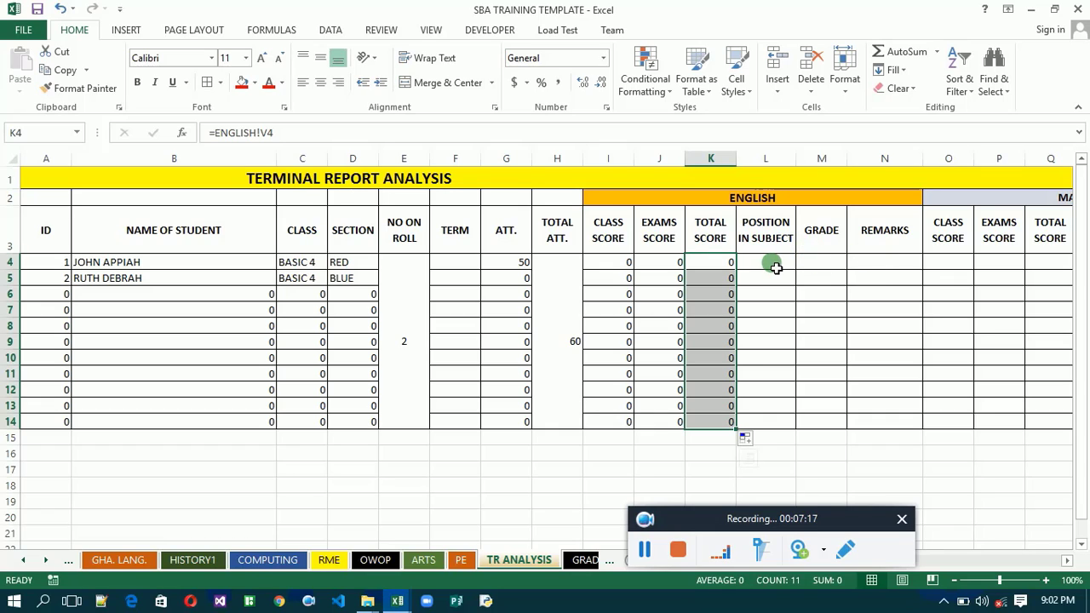
- Fill the English TOTAL SCORE formula in K4 across to REMARKS in N4, and fill K4:N4 down through row 14
left_click(714, 268)
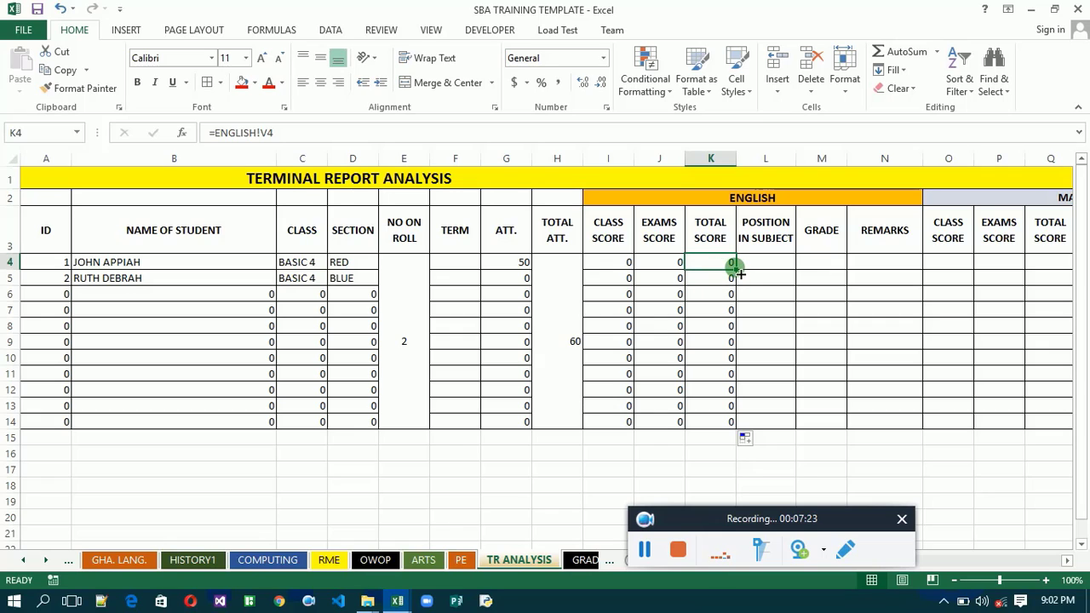
left_click_drag(734, 269, 911, 270)
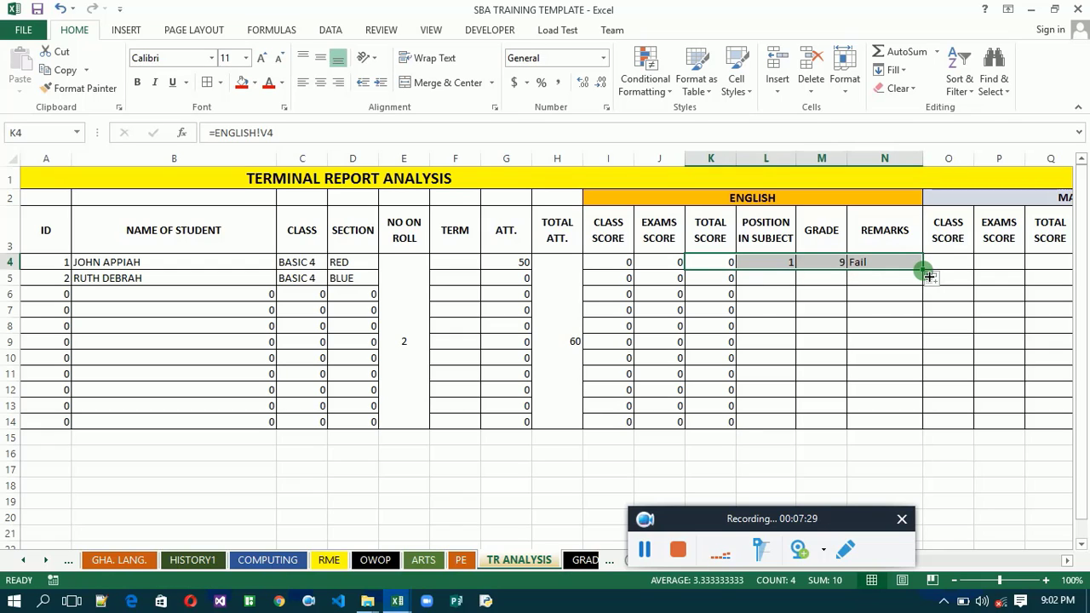
left_click_drag(926, 271, 940, 430)
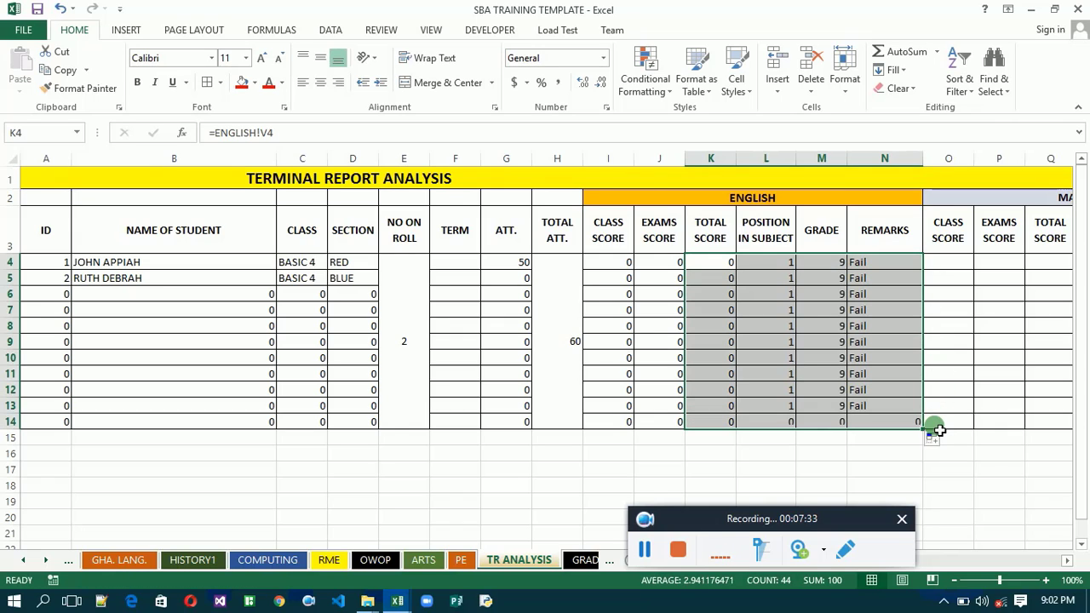
- Delete the surplus sheet row 14 from TR ANALYSIS and select the empty CLASS SCORE cell O4
left_click(885, 425)
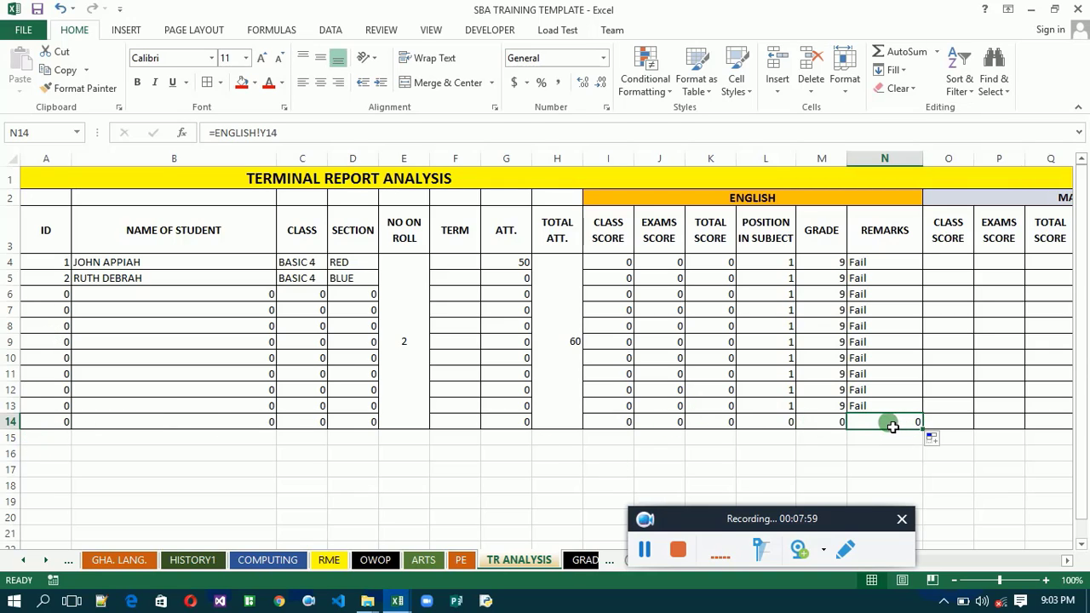
left_click(12, 421)
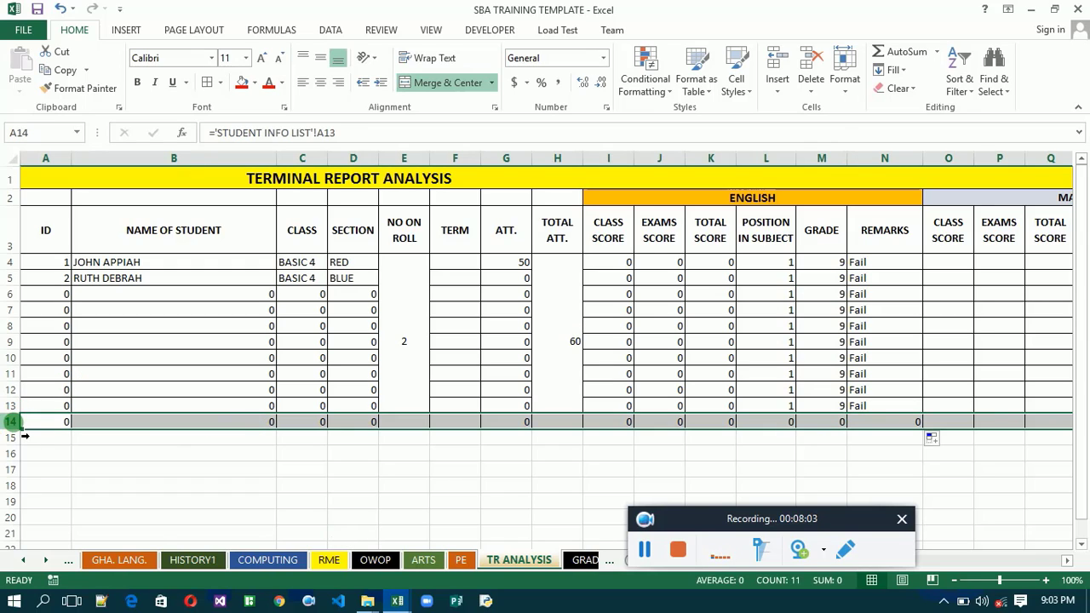
left_click(810, 85)
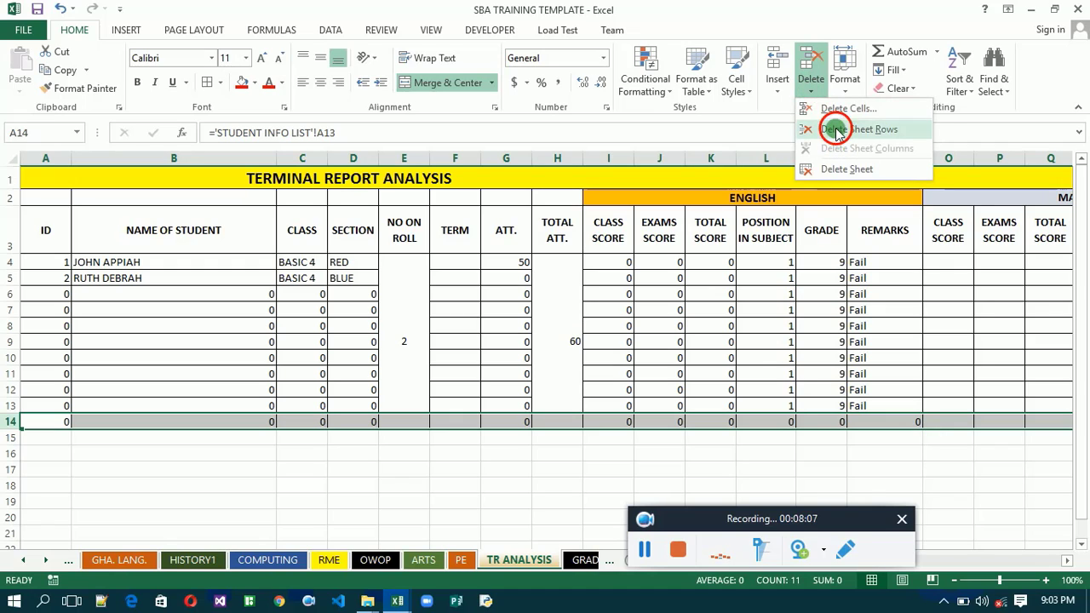
left_click(834, 132)
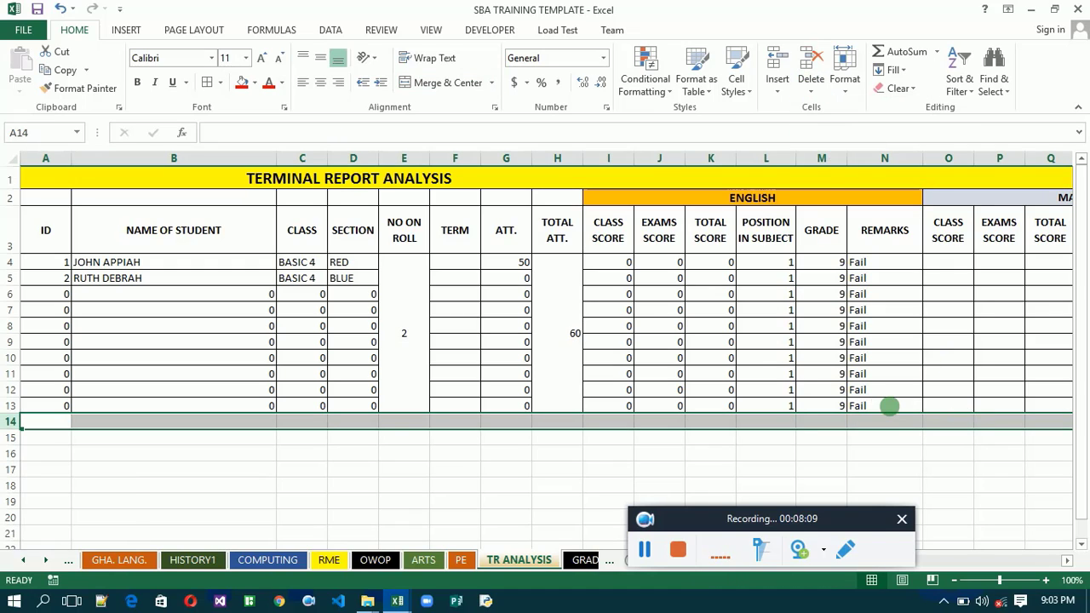
left_click(888, 406)
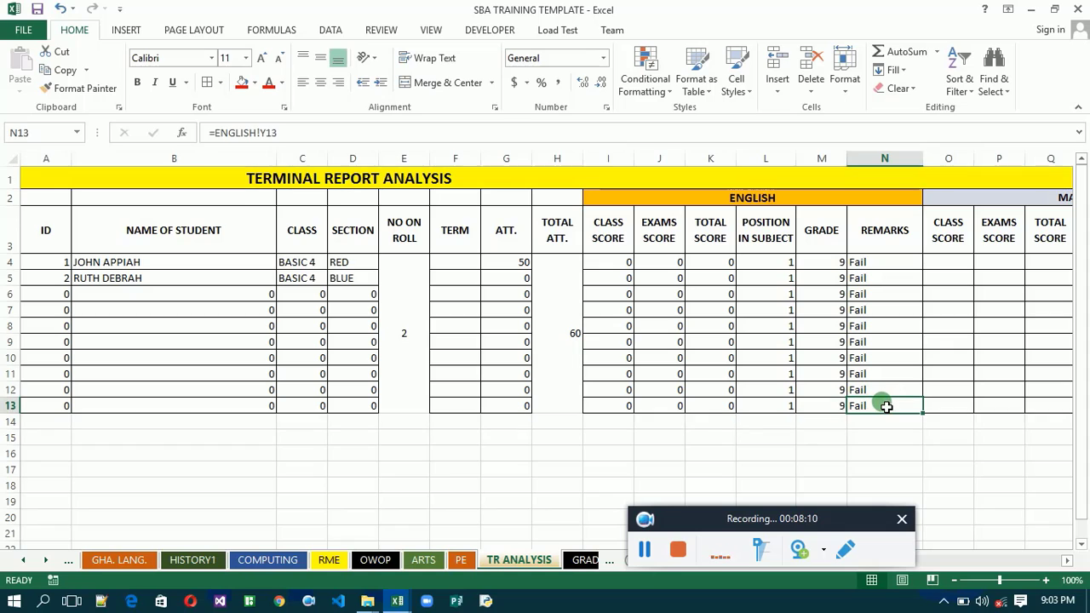
left_click(946, 264)
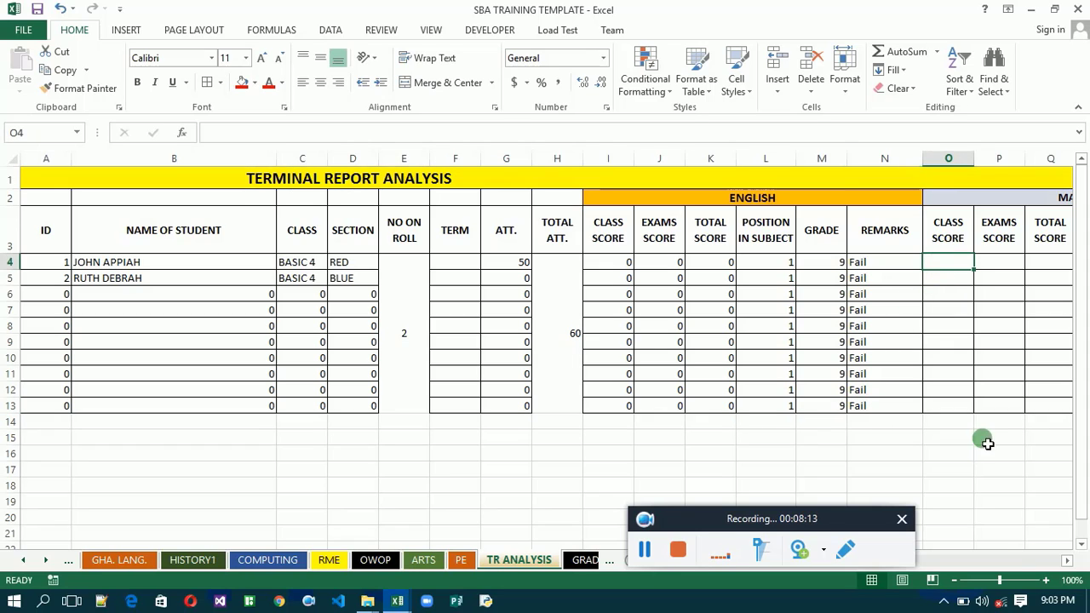
- Widen the MATHS POSITION IN SUBJECT and REMARKS columns, R and T, so their headings fit without breaking words
left_click(1066, 562)
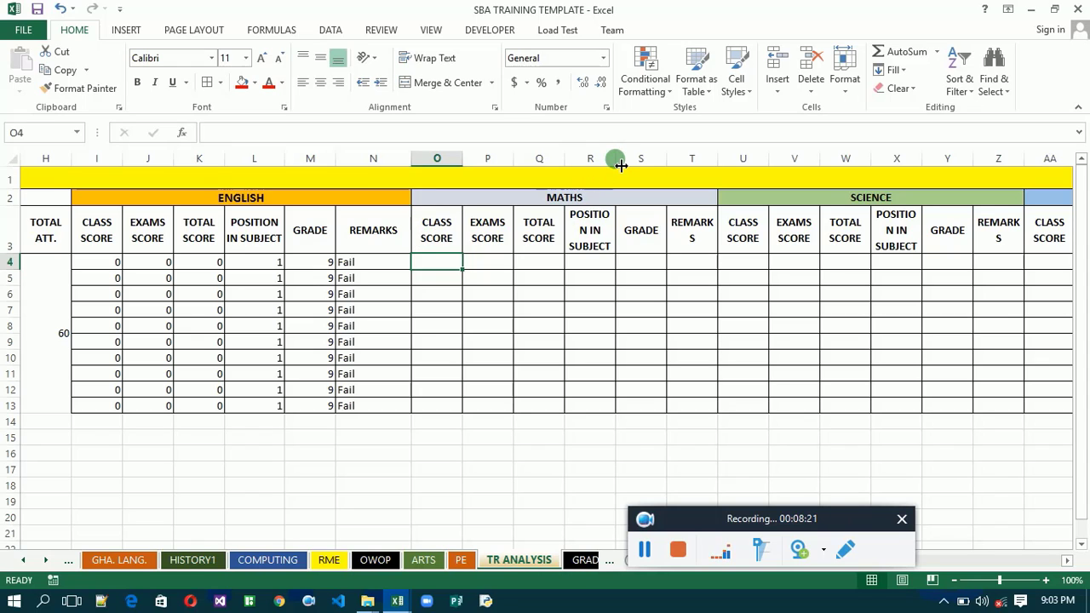
left_click_drag(616, 160, 625, 160)
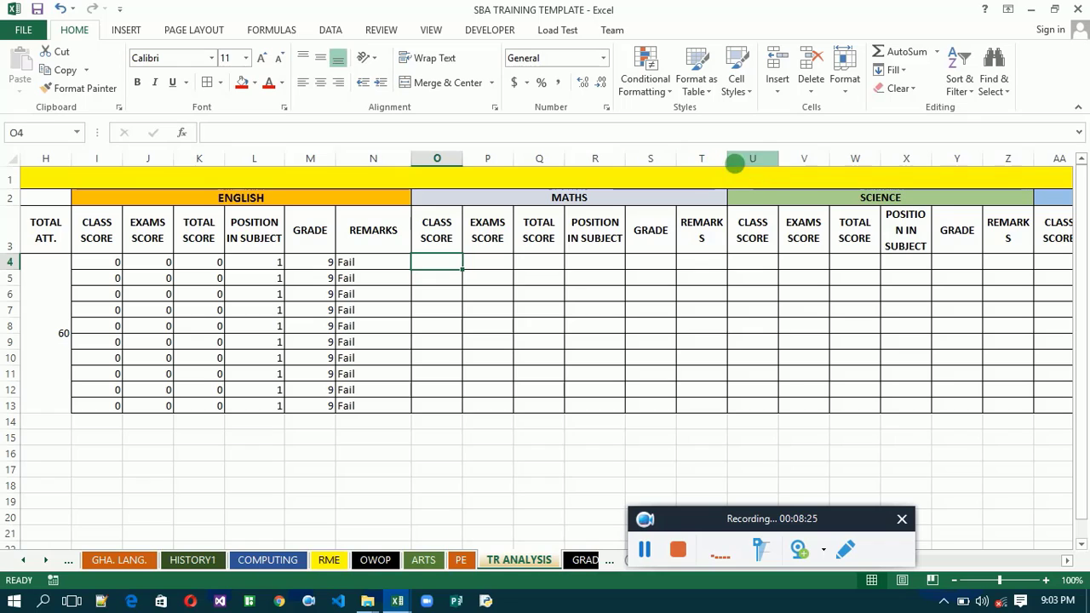
left_click(725, 163)
right_click(731, 162)
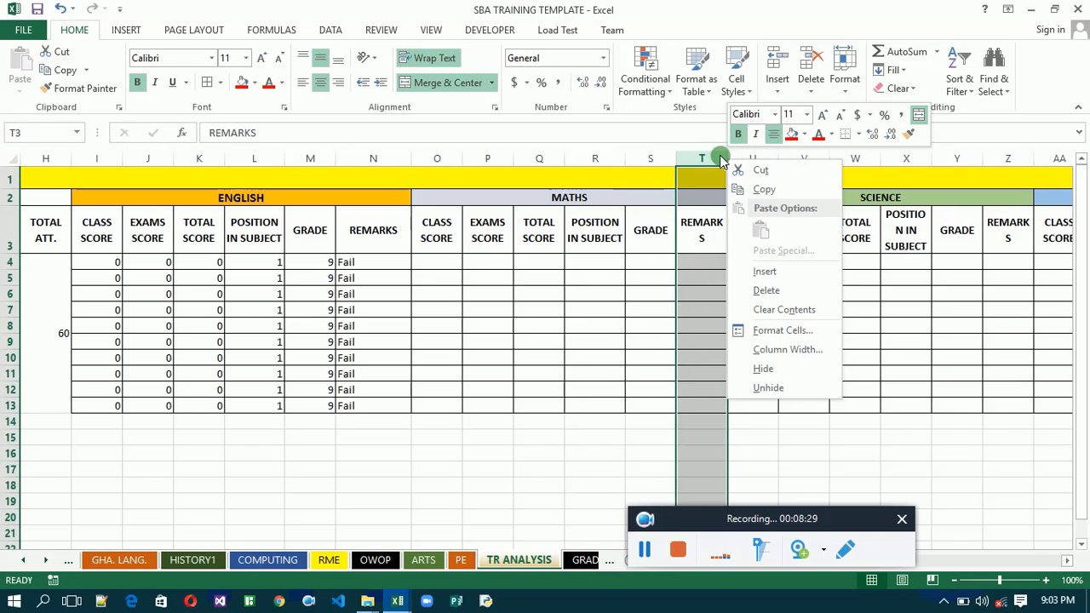
left_click(721, 159)
right_click(732, 159)
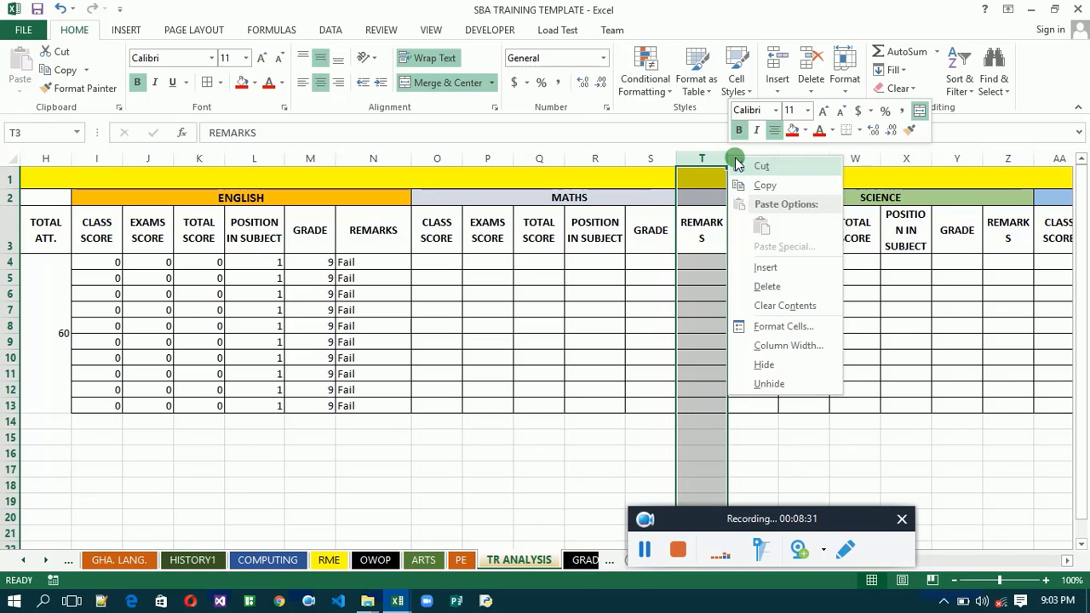
left_click(718, 160)
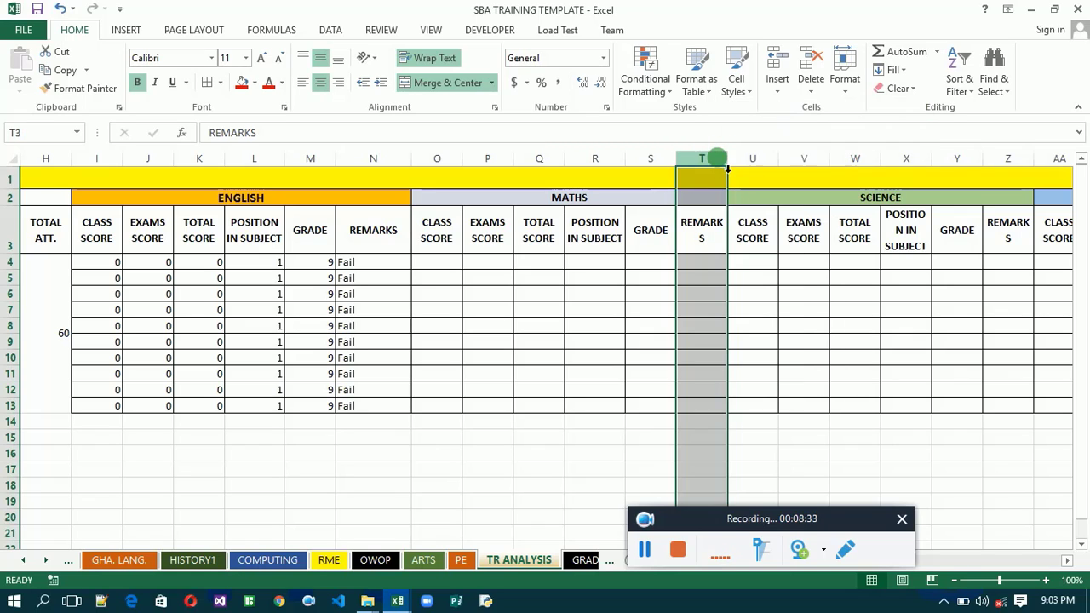
left_click_drag(734, 167, 740, 164)
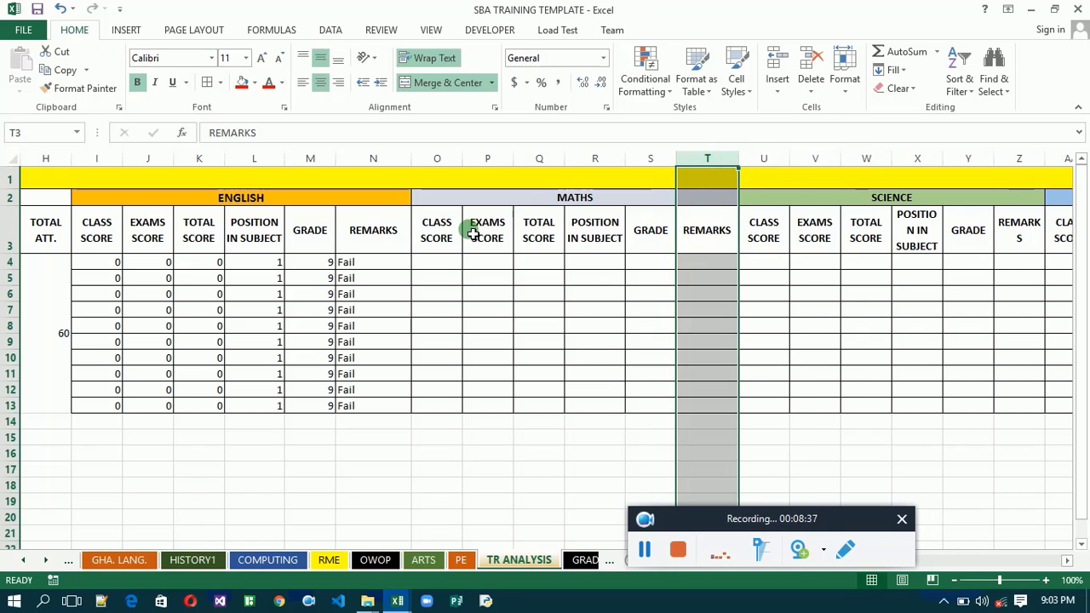
- Examine the CLASS SCORE through REMARKS columns on the MATHS sheet, and return to O4 on TR ANALYSIS
left_click(453, 264)
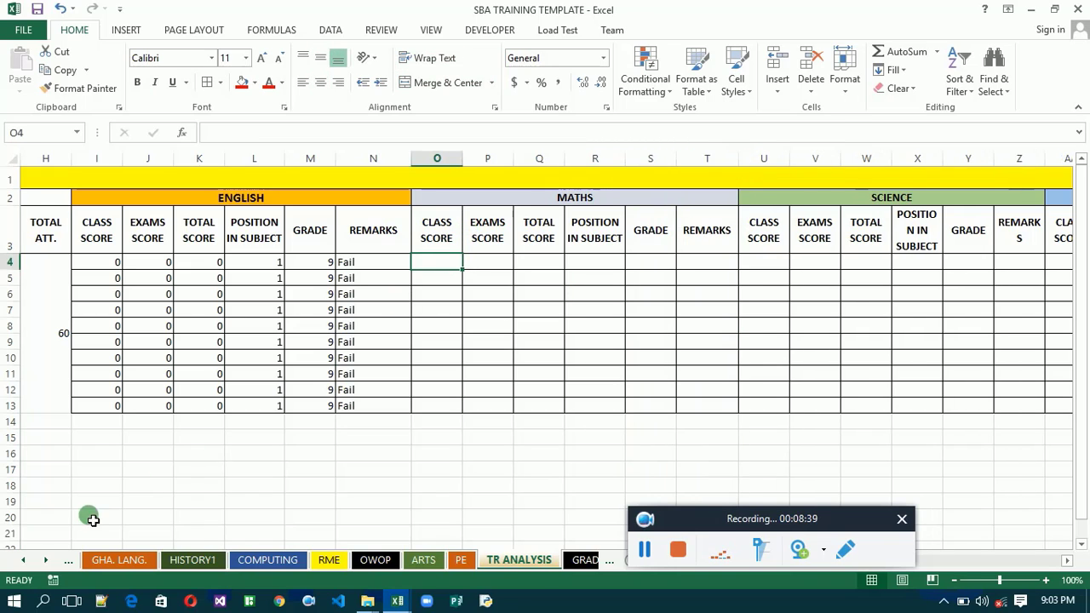
left_click(25, 560)
left_click(28, 562)
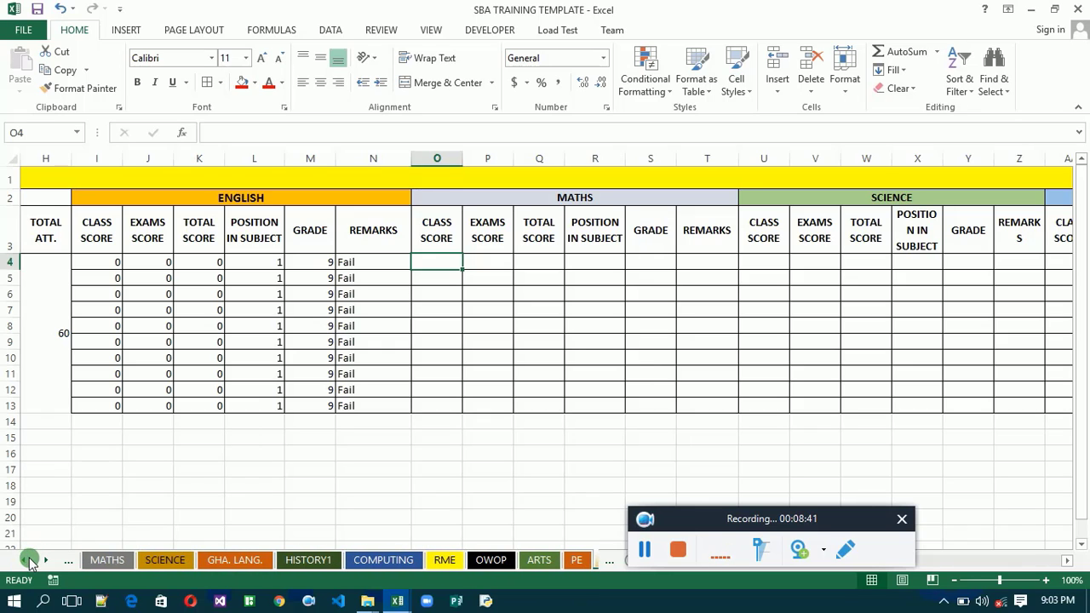
left_click(117, 559)
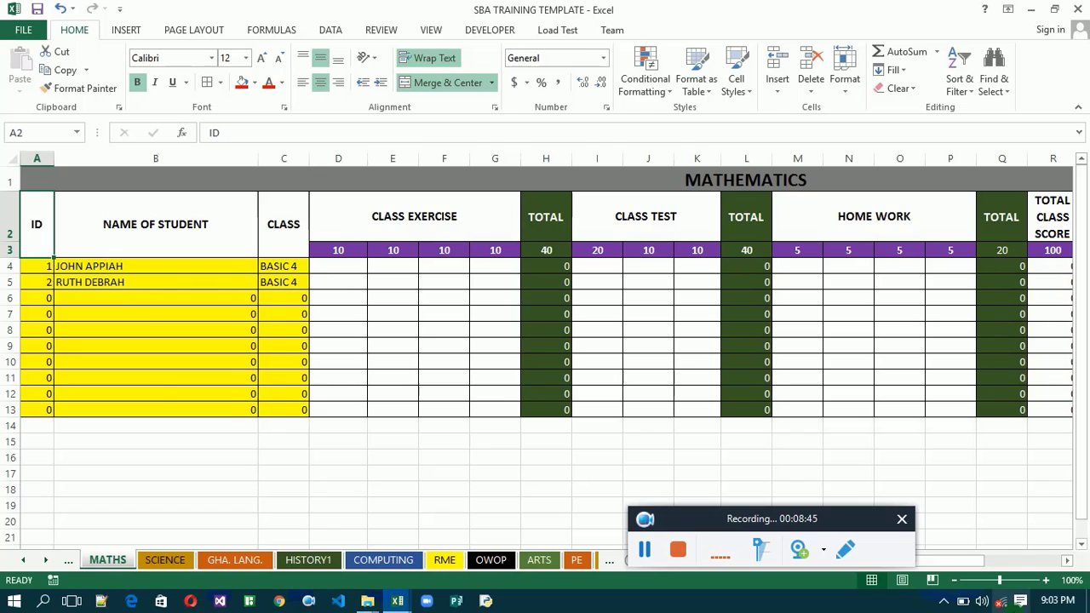
left_click(1069, 566)
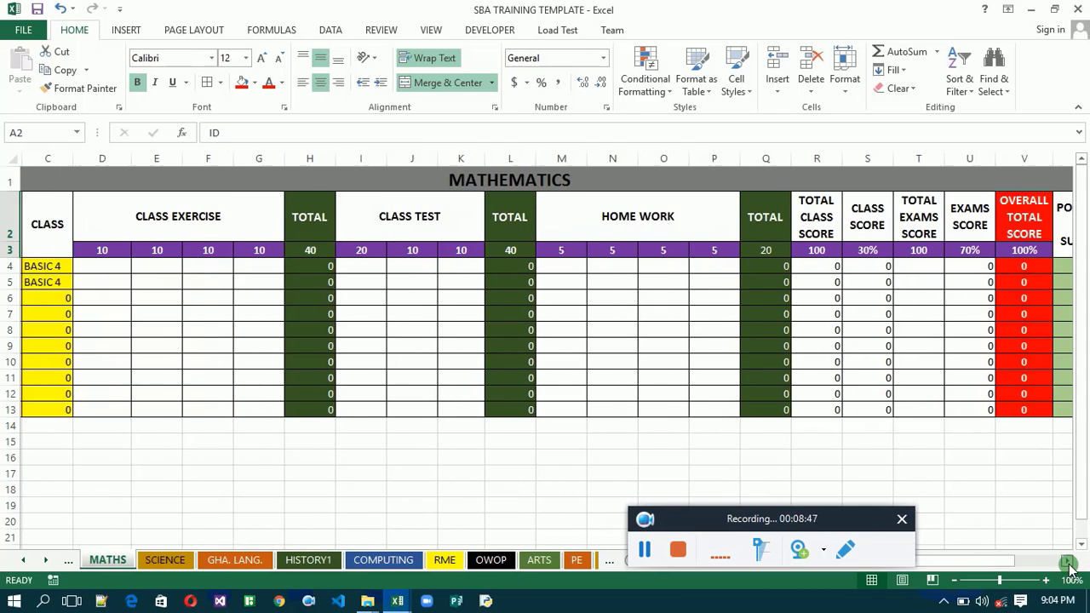
left_click(815, 269)
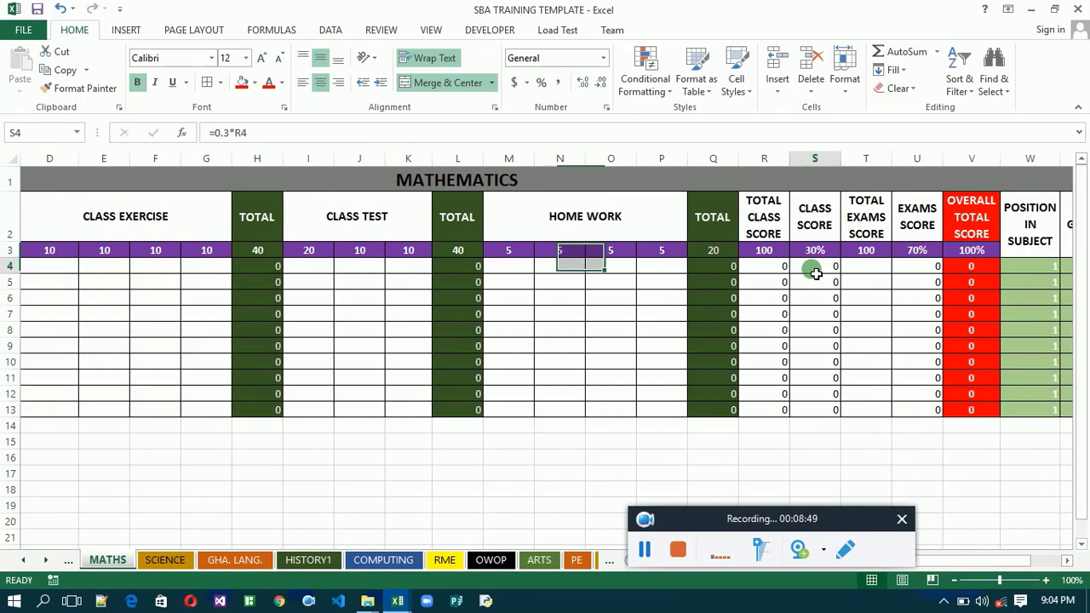
left_click(815, 275)
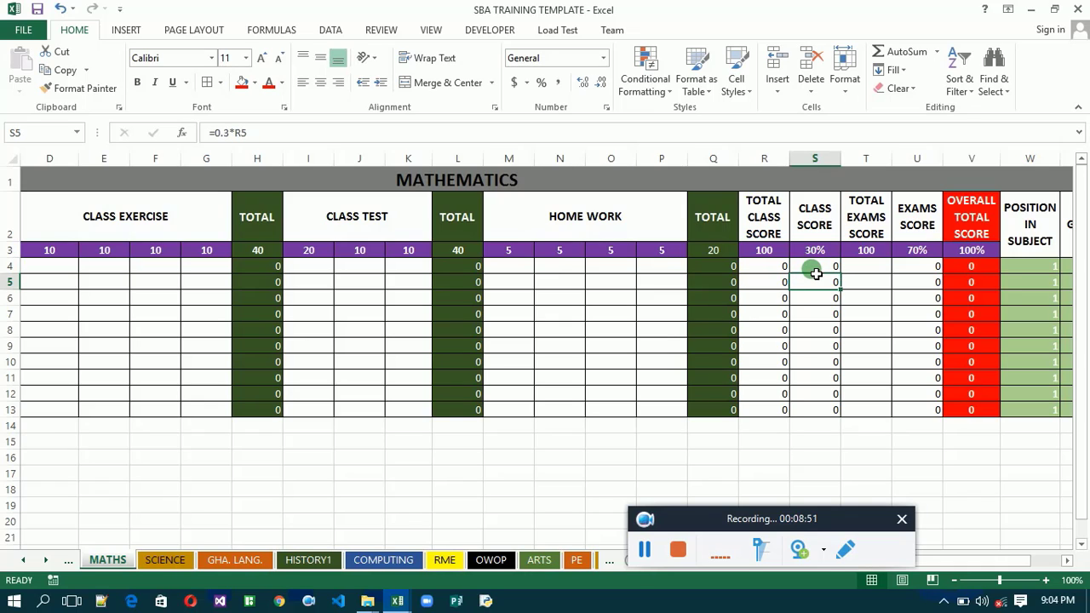
left_click(815, 272)
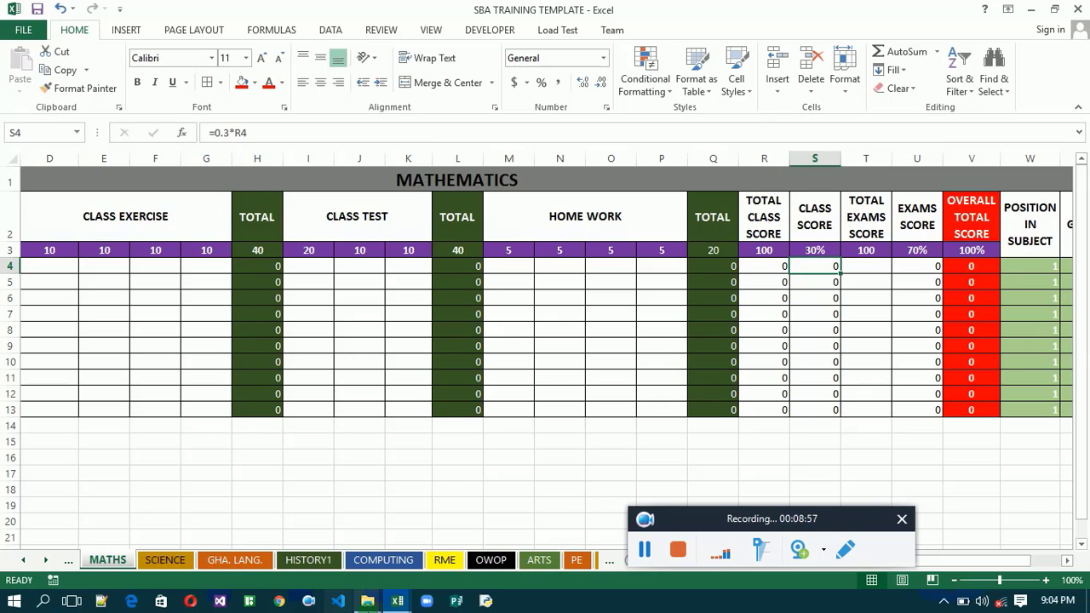
left_click(1039, 562)
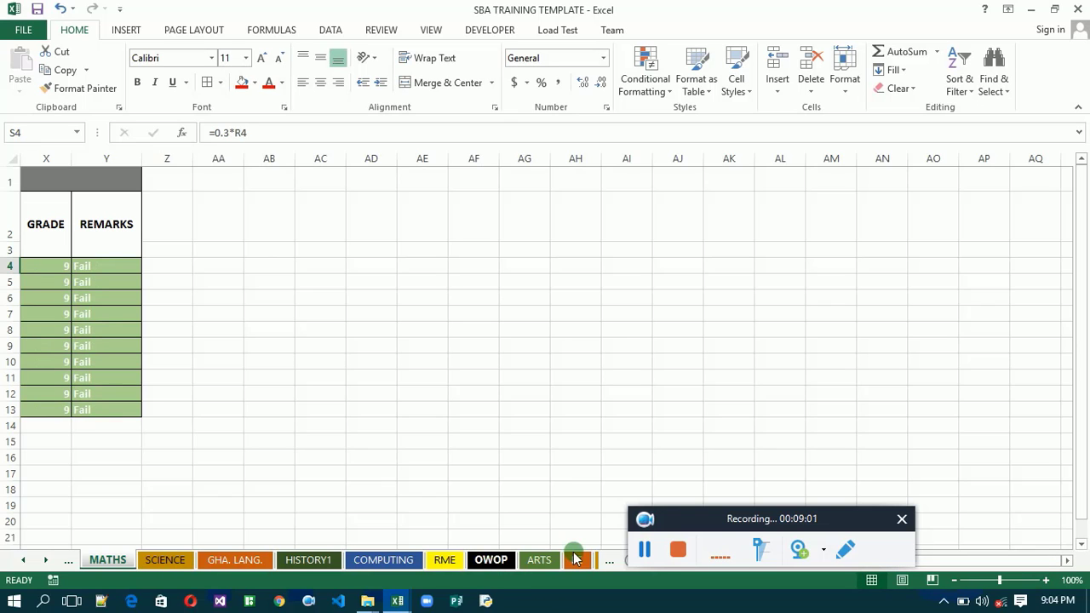
left_click(579, 560)
left_click_drag(582, 562, 601, 566)
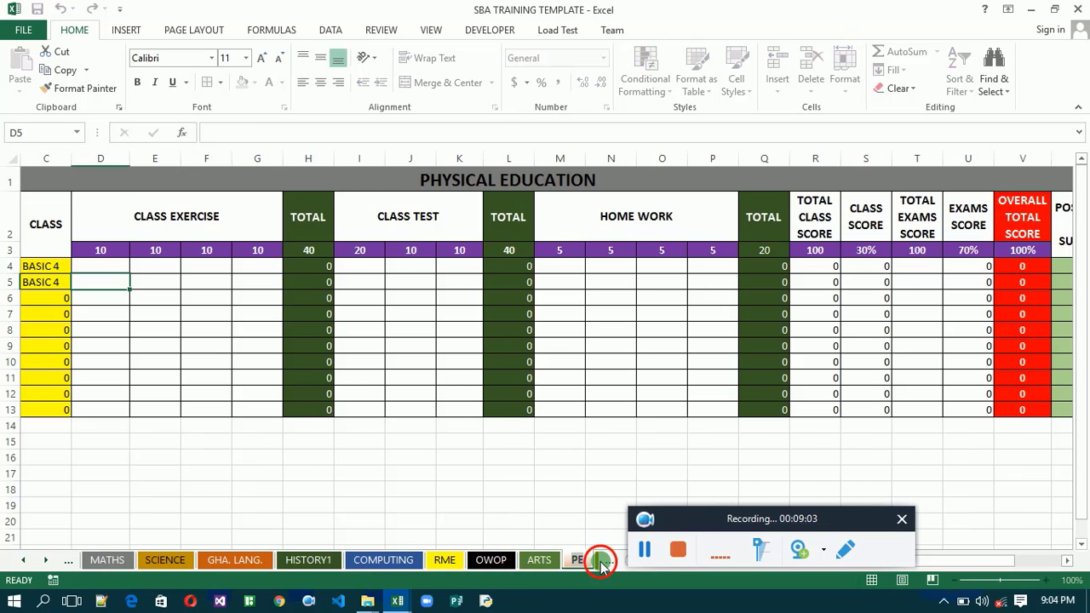
left_click(602, 564)
left_click(601, 563)
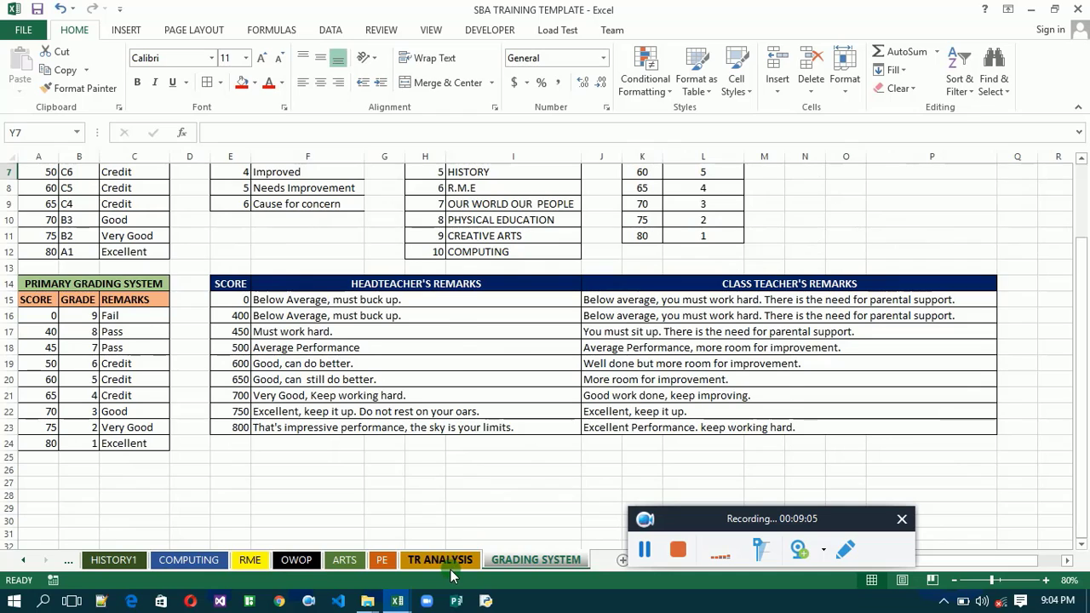
left_click(447, 563)
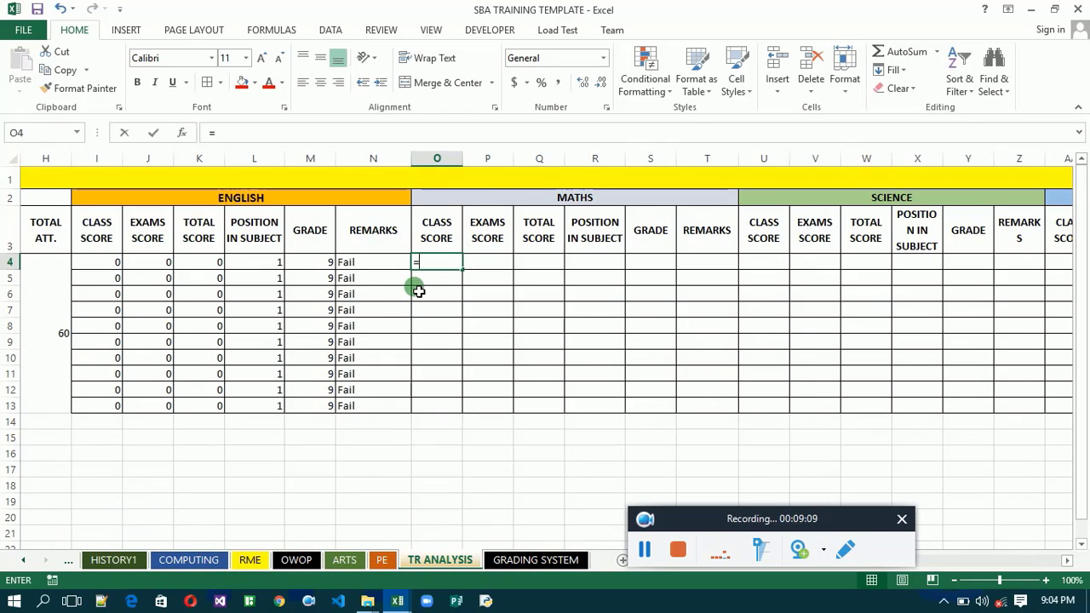
- Link the first Maths CLASS SCORE cell, O4, with =MATHS!S4 and fill the formula down through row 13
type("=")
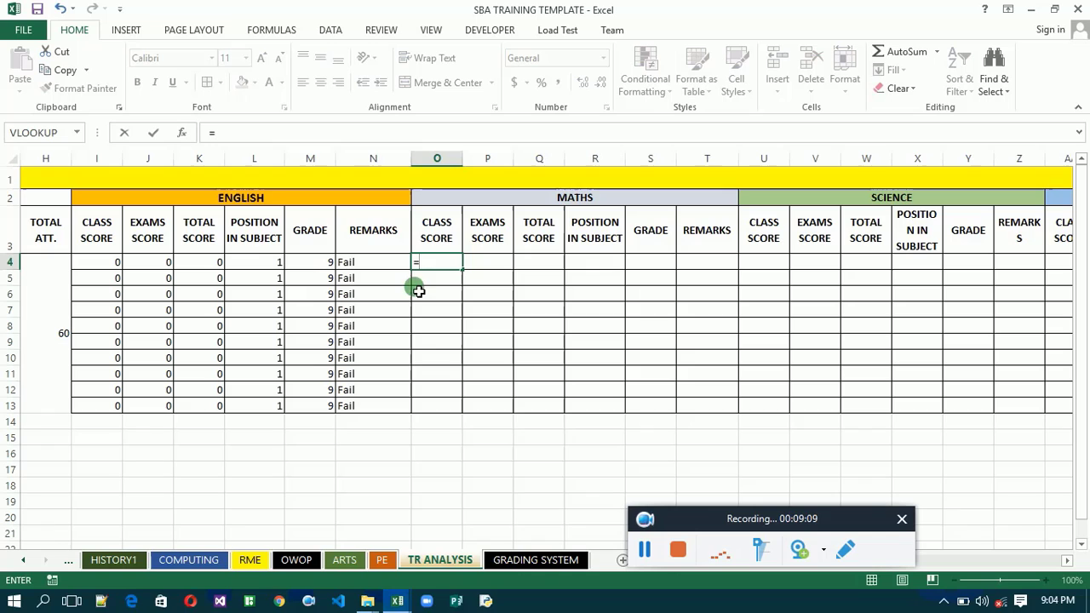
left_click(23, 562)
left_click(23, 562)
left_click(23, 562)
left_click(23, 562)
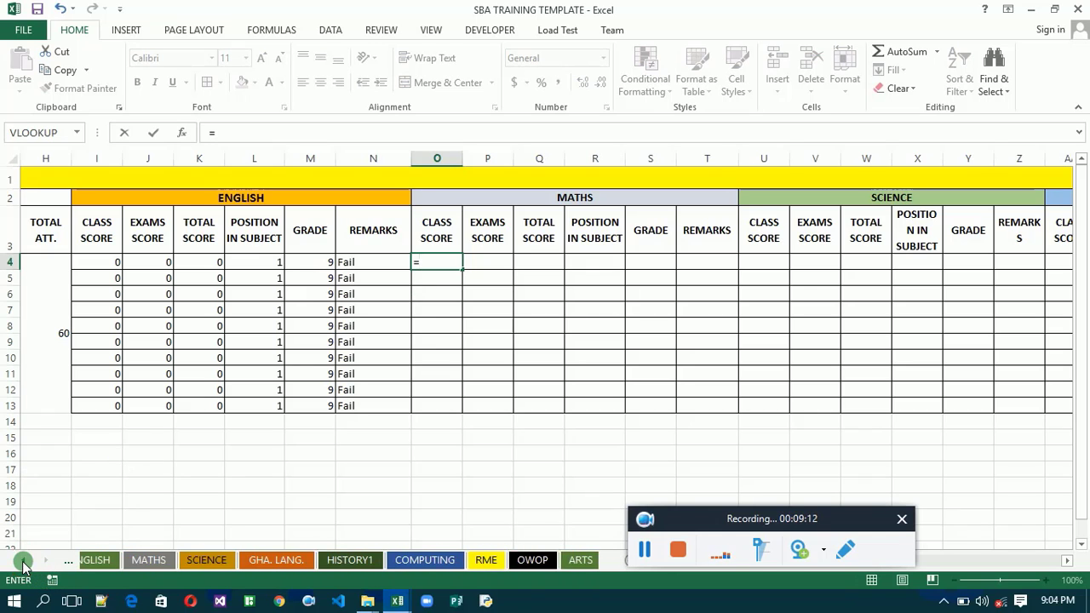
left_click(162, 559)
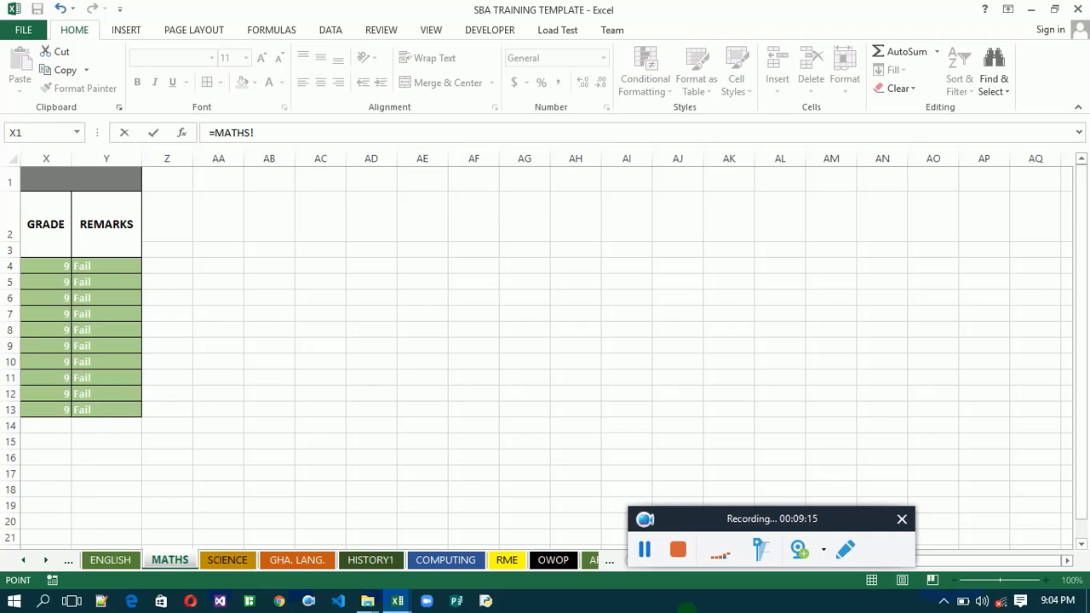
key("Down")
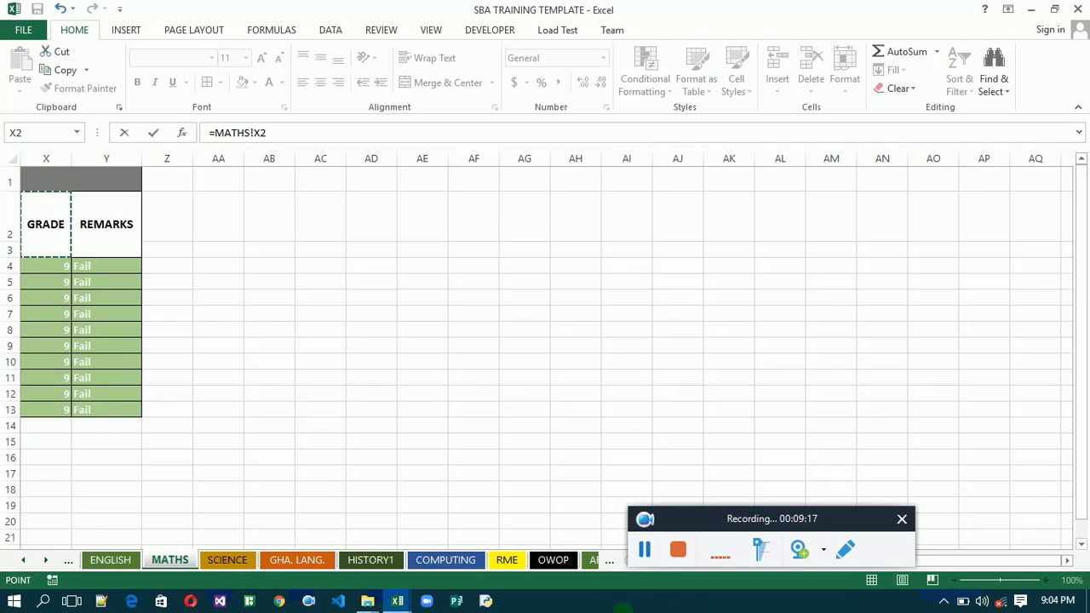
key("Left")
key("Left")
key("Left")
key("Left")
key("Left")
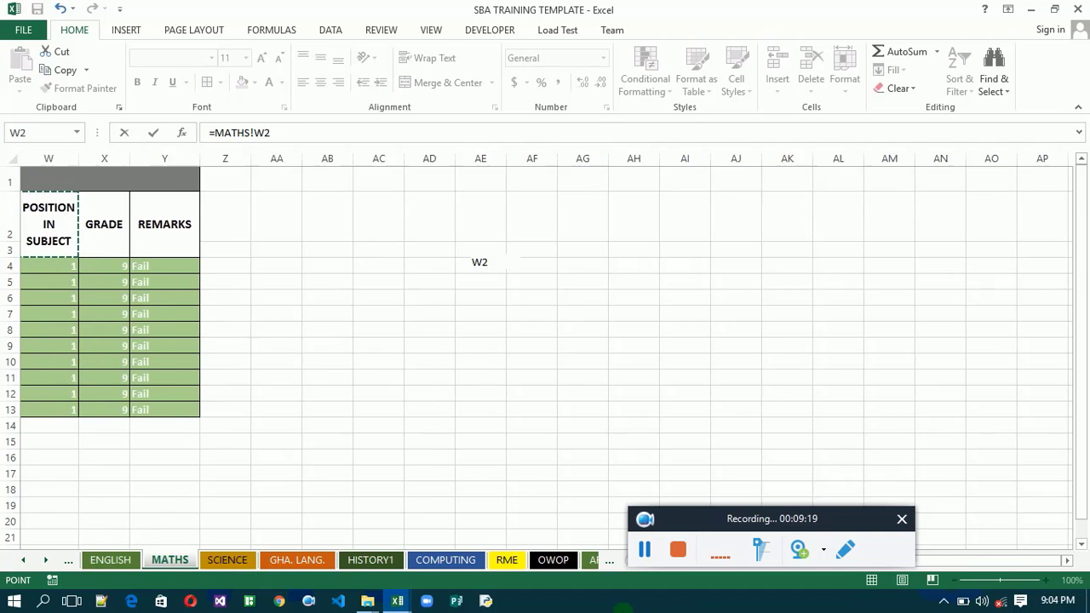
key("Left")
key("Left")
key("Left")
key("Left")
key("Left")
key("Left")
key("Left")
key("Left")
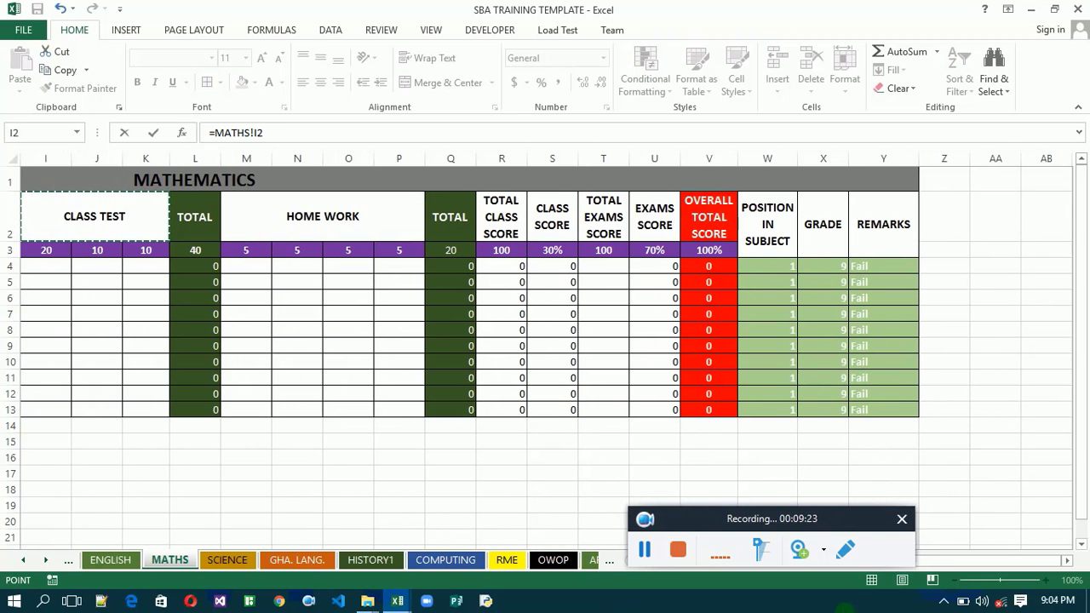
left_click(557, 269)
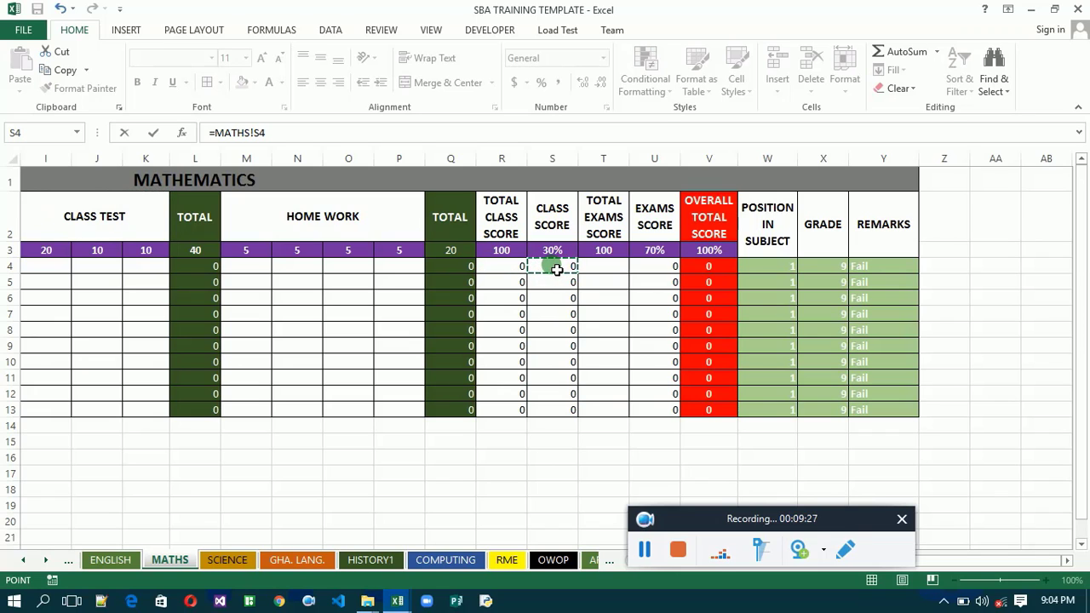
key("Return")
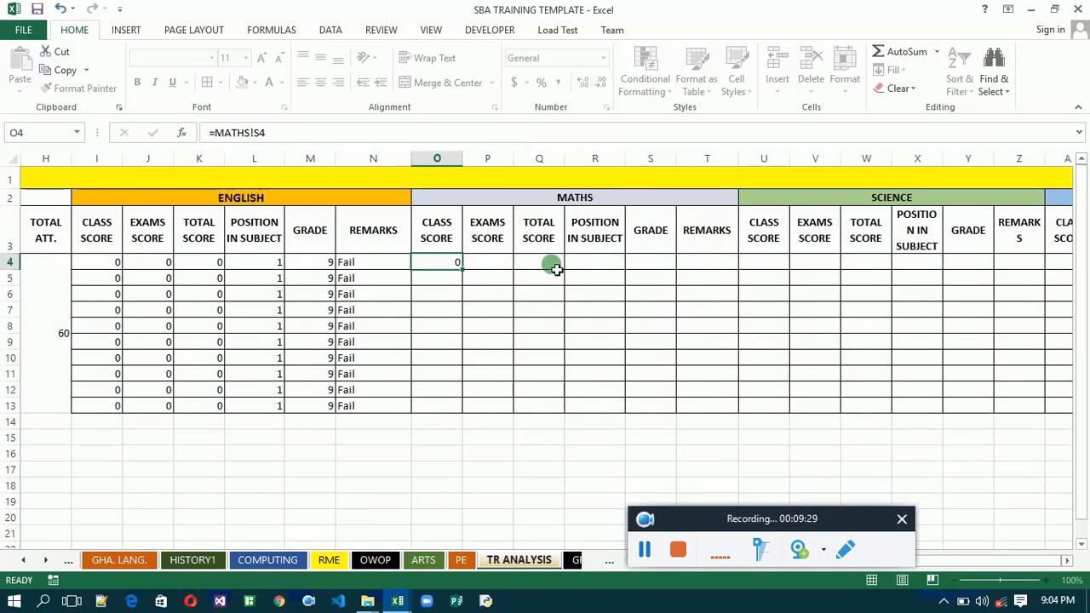
left_click(454, 267)
double_click(465, 272)
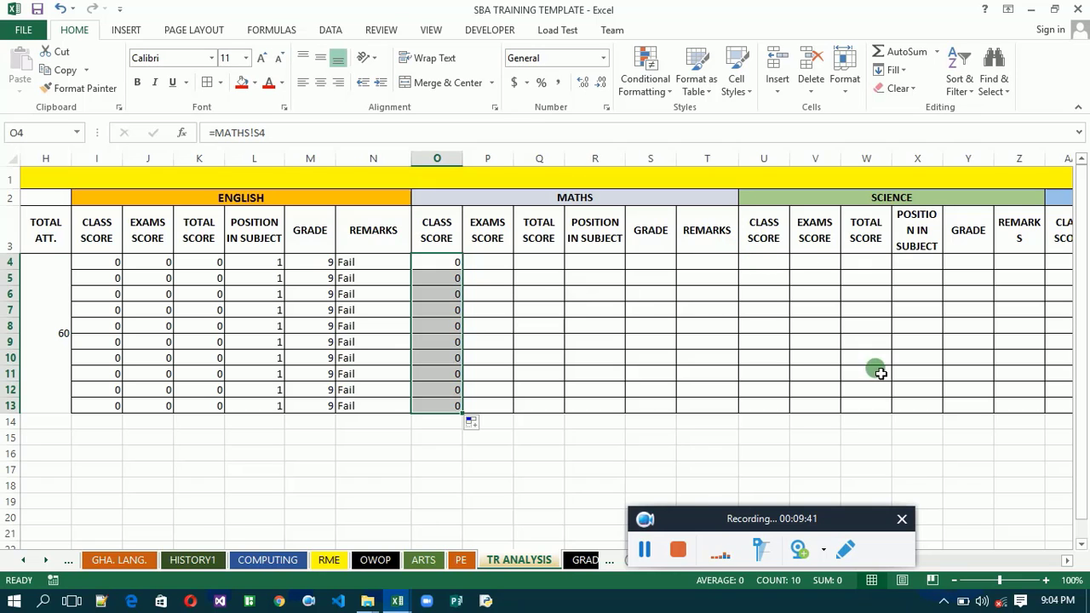
- Link the first Maths EXAMS SCORE cell, P4, with =MATHS!U4 and fill the formula down through row 13
left_click(1069, 559)
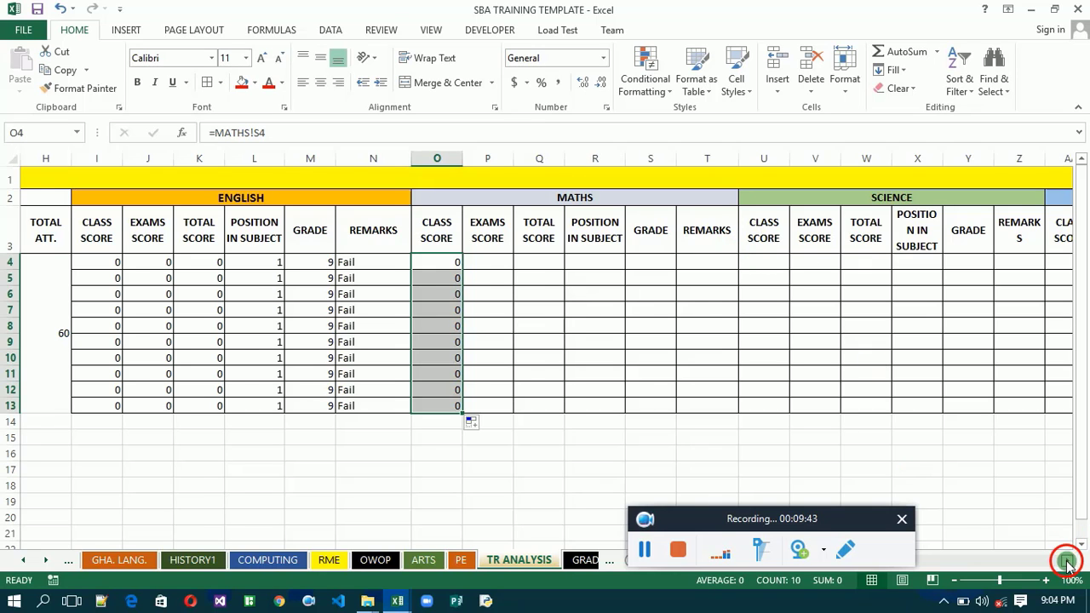
left_click(1068, 559)
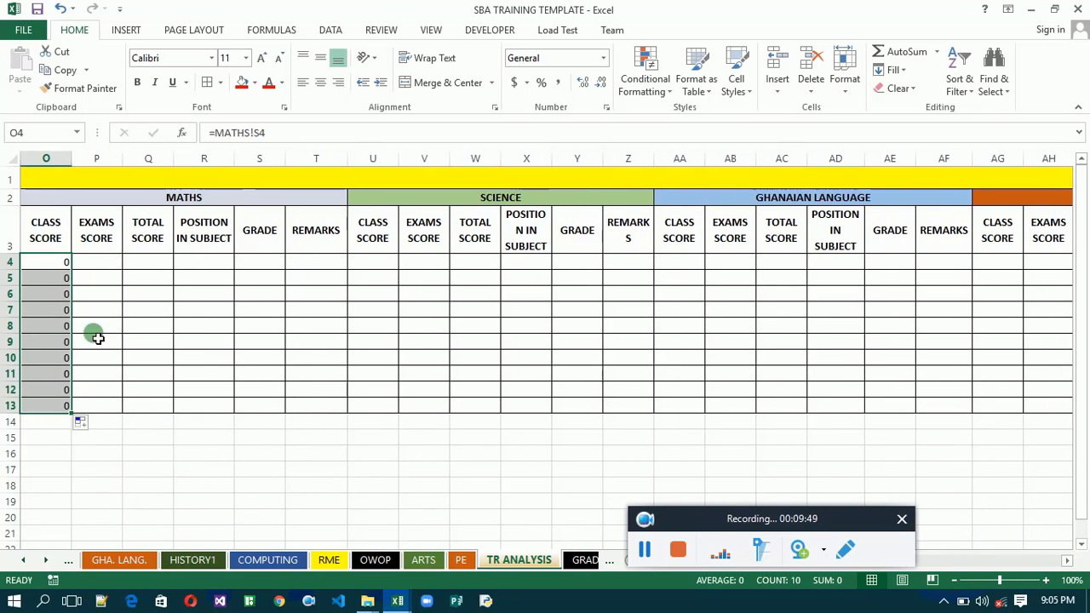
left_click(88, 269)
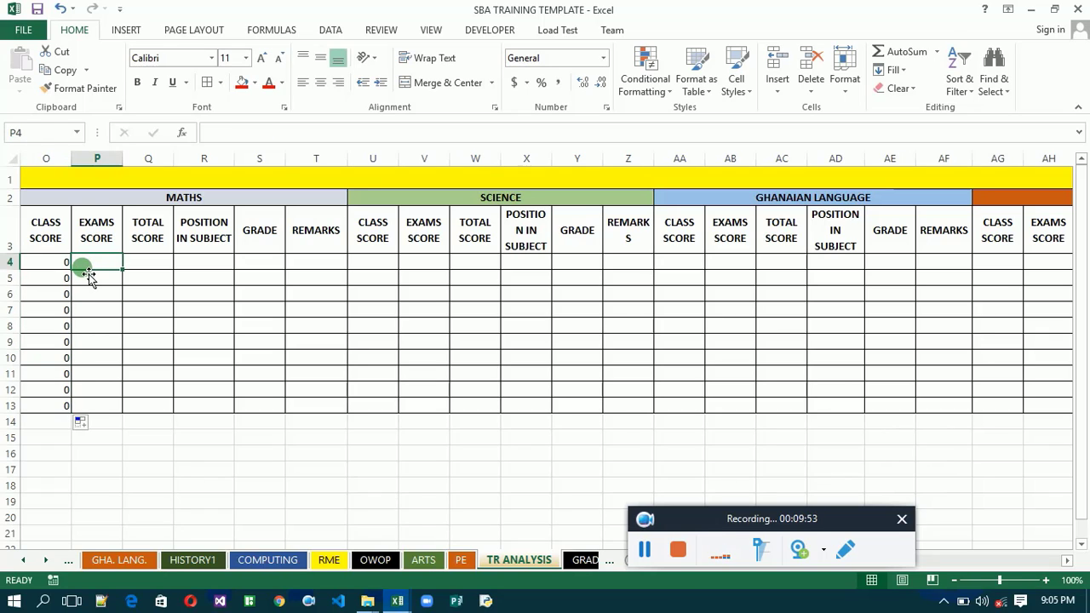
type("=")
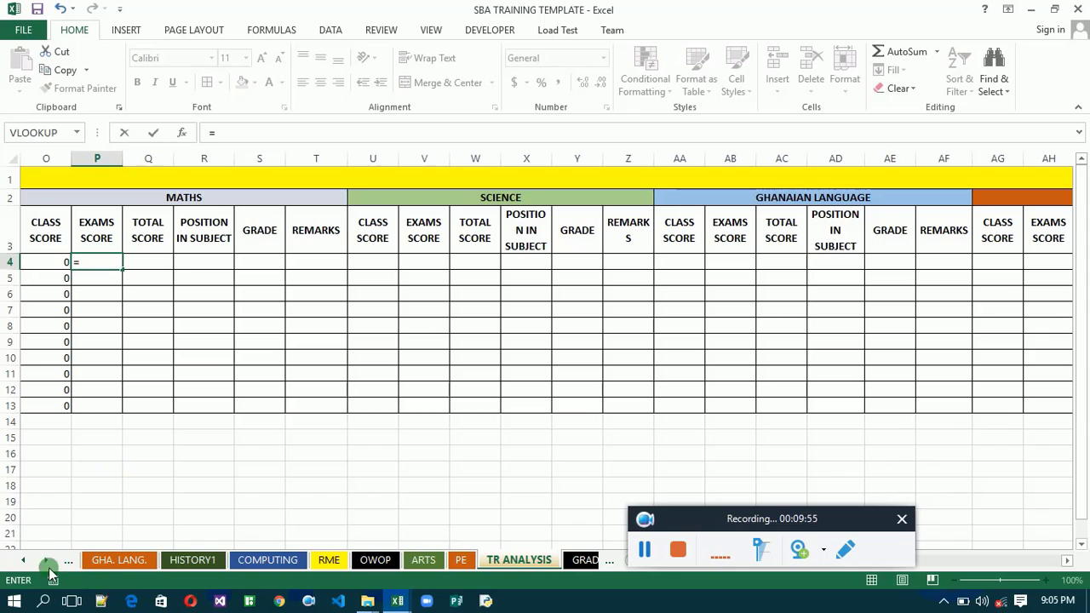
left_click(23, 559)
left_click(23, 560)
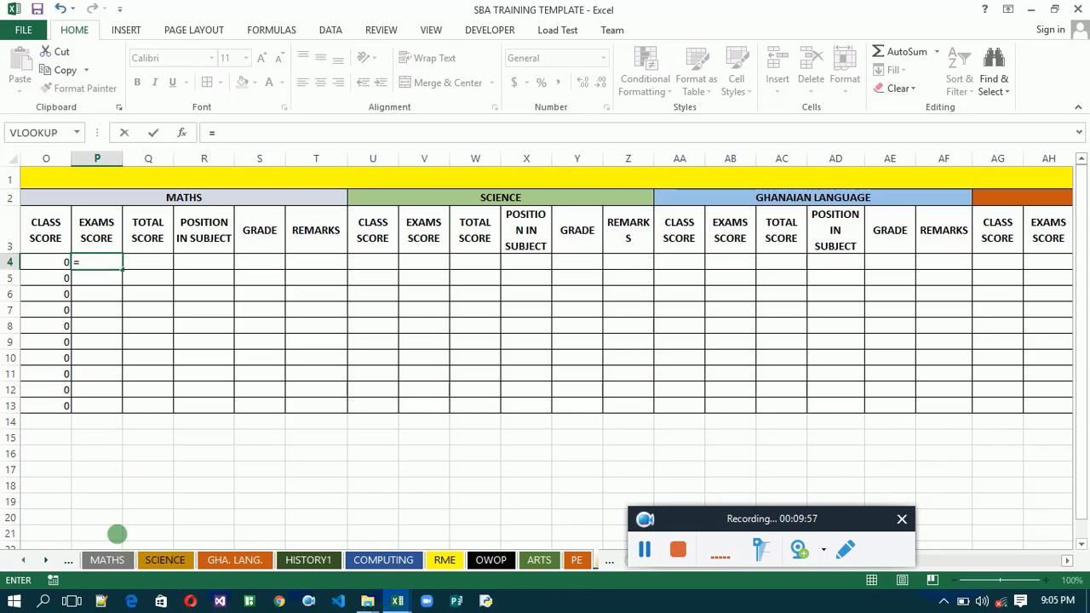
left_click(110, 560)
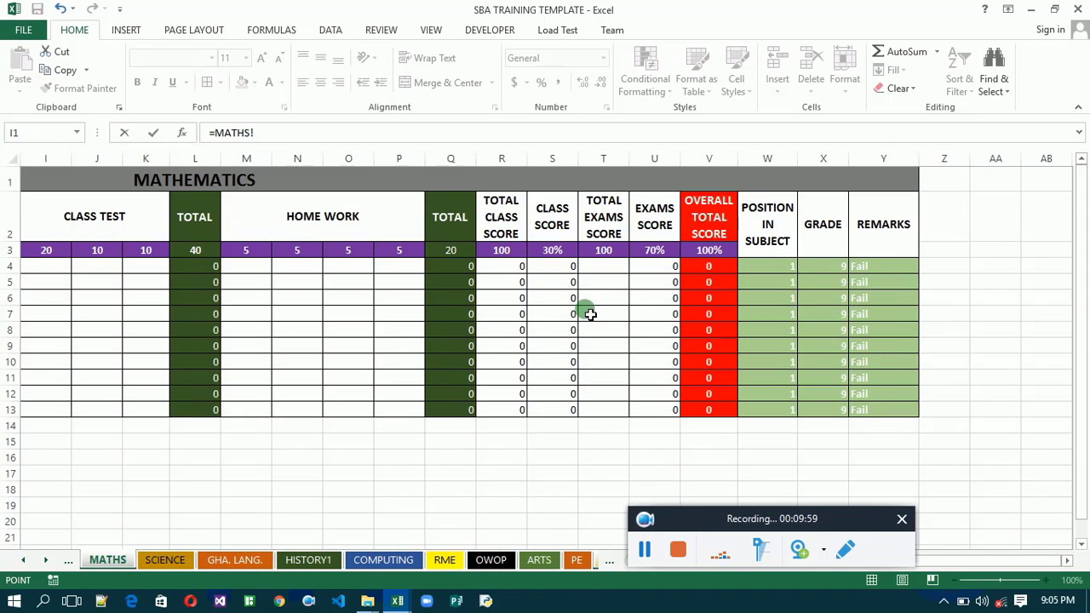
left_click(671, 269)
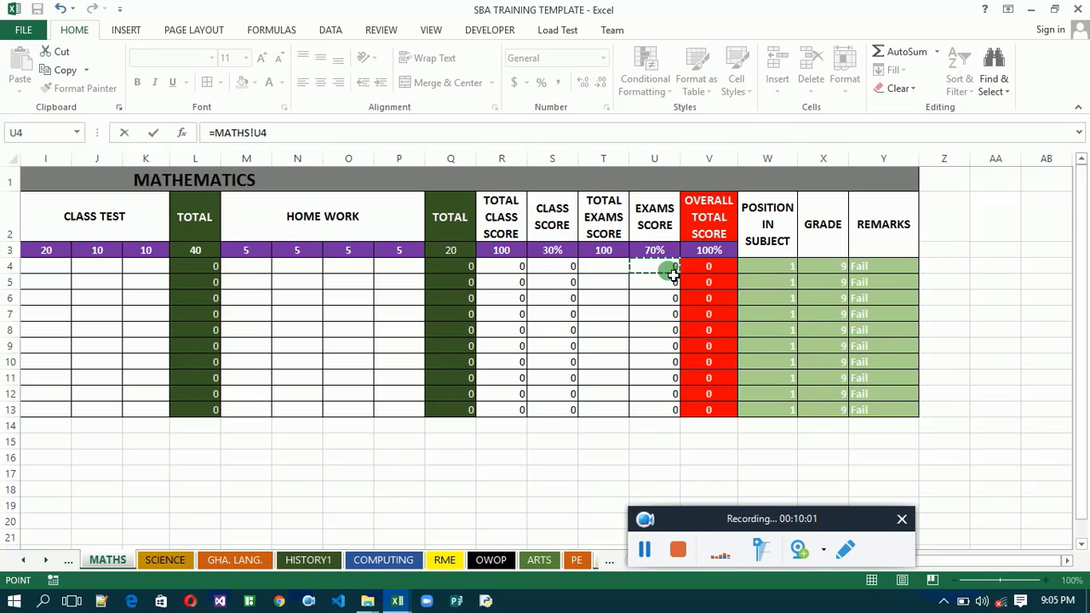
key("Return")
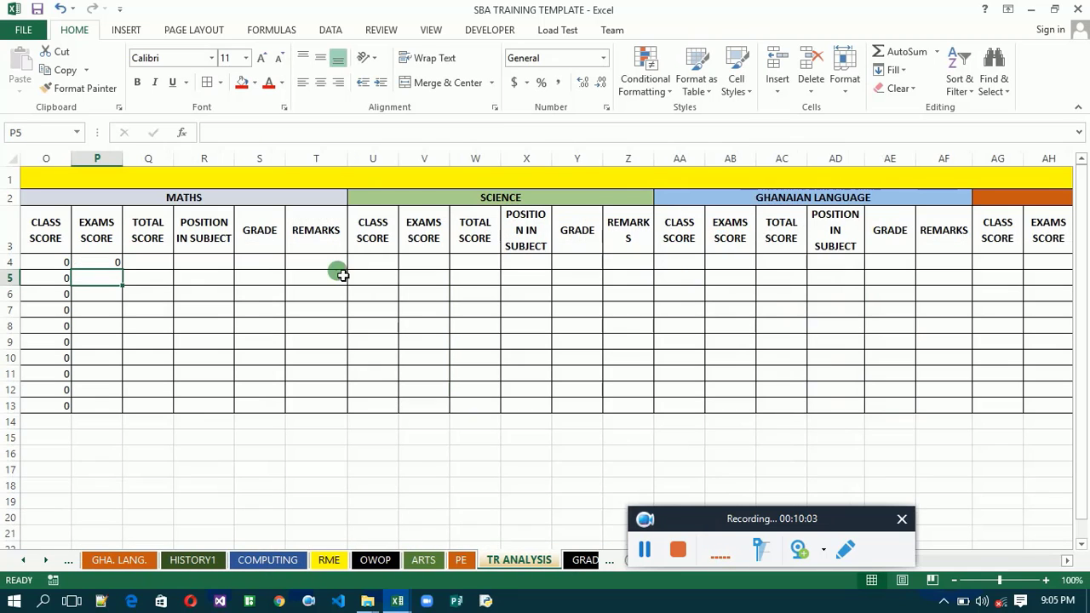
mouse_move(93, 264)
left_mouse_down()
mouse_move(122, 267)
mouse_move(123, 281)
mouse_move(112, 263)
left_mouse_up()
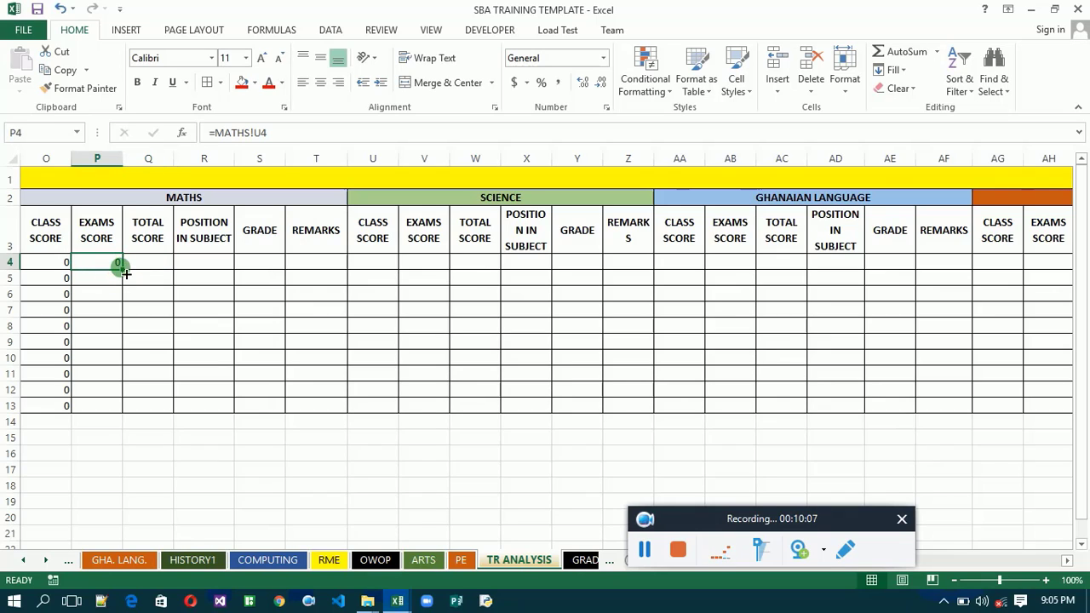
double_click(126, 273)
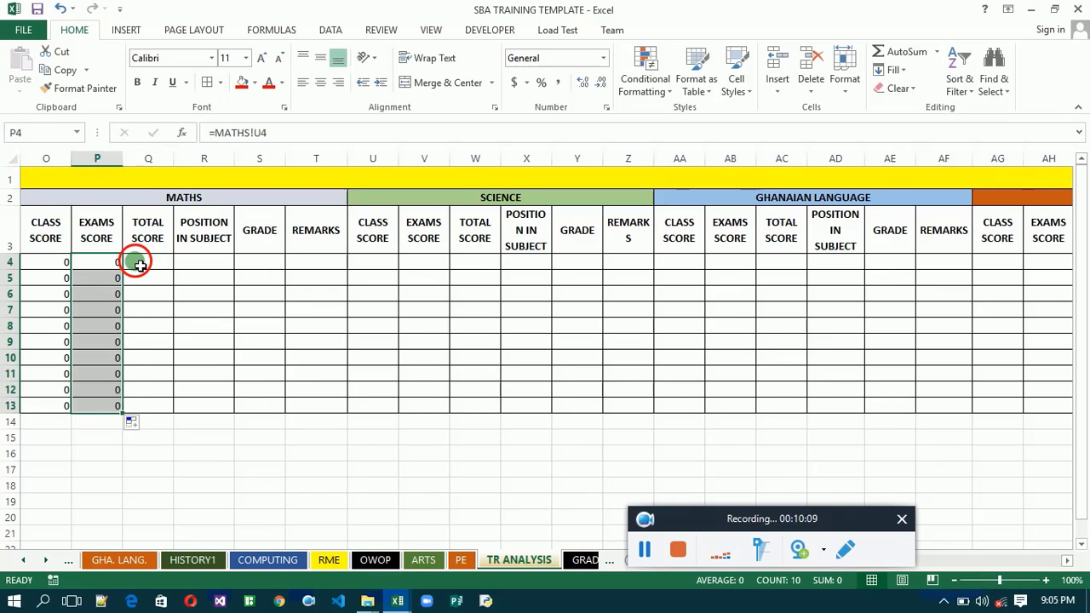
- Link the first Maths TOTAL SCORE cell, Q4, to the overall total score with =MATHS!V4
left_click(139, 265)
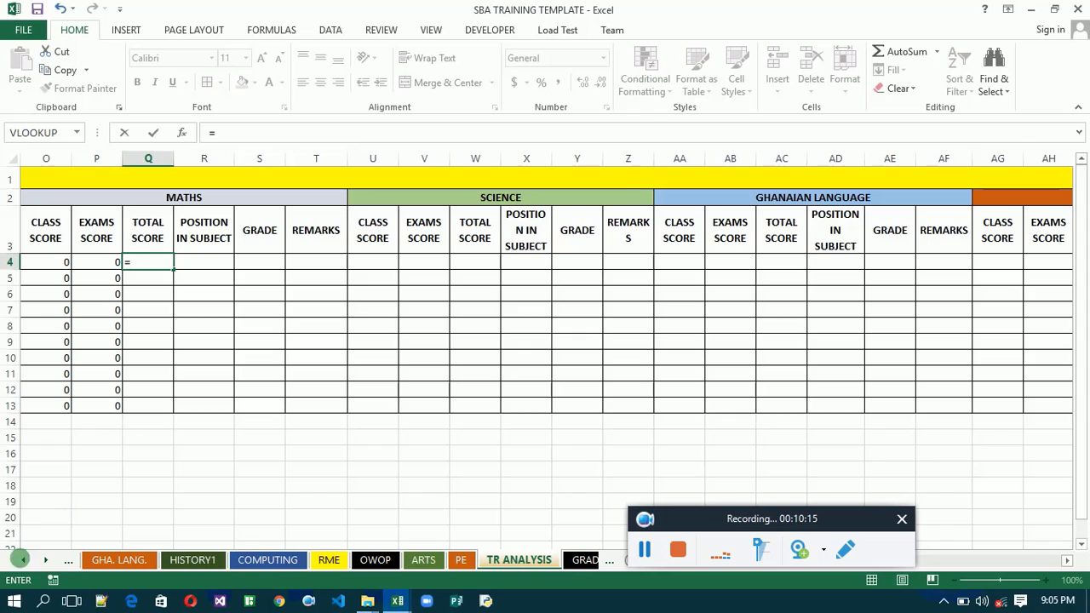
left_click(23, 560)
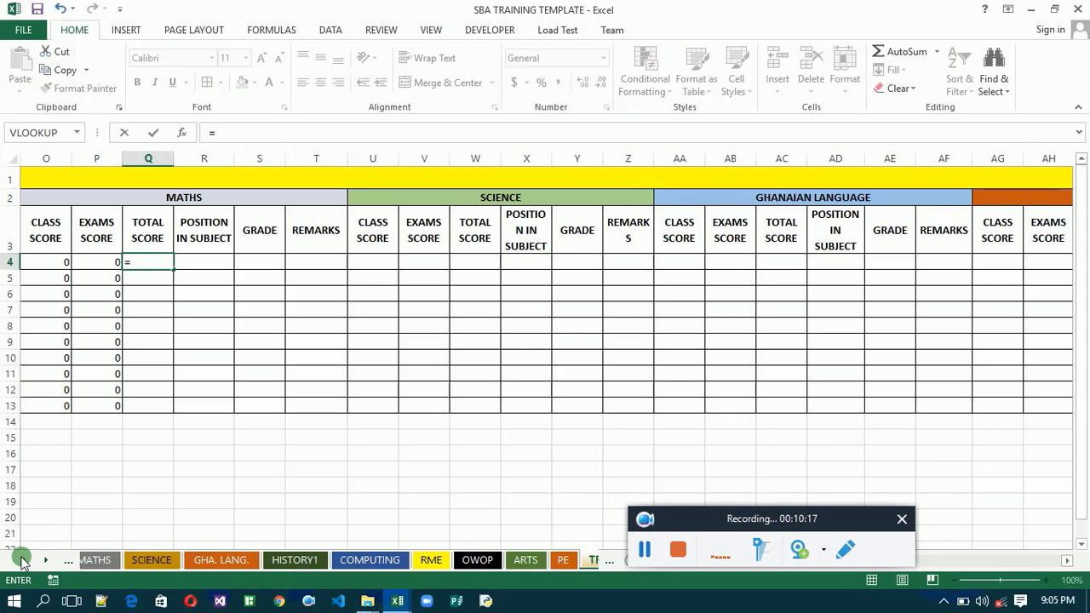
left_click(101, 559)
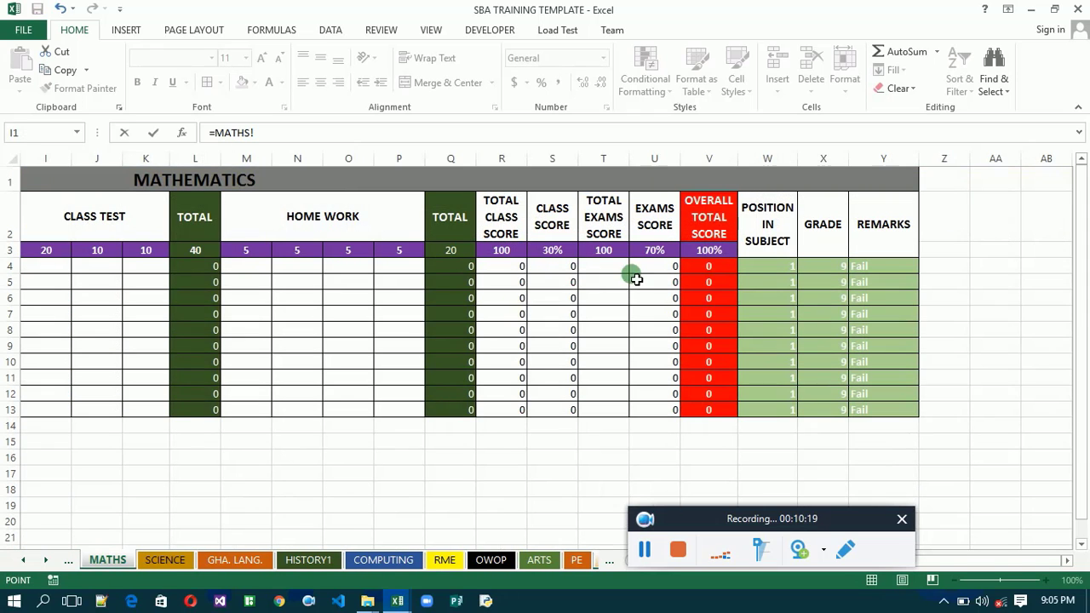
left_click(721, 274)
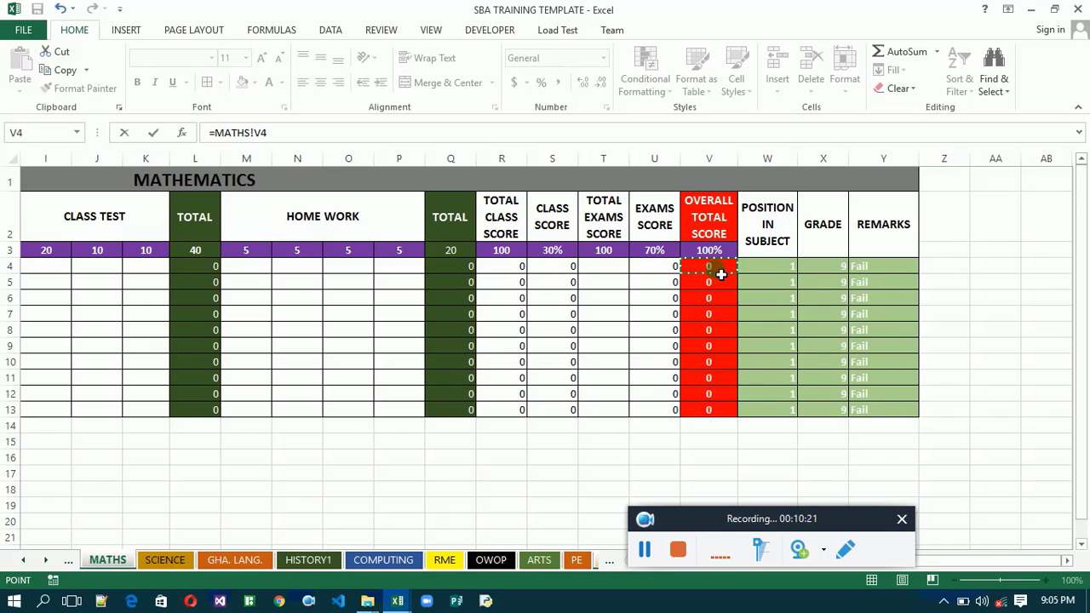
key("Return")
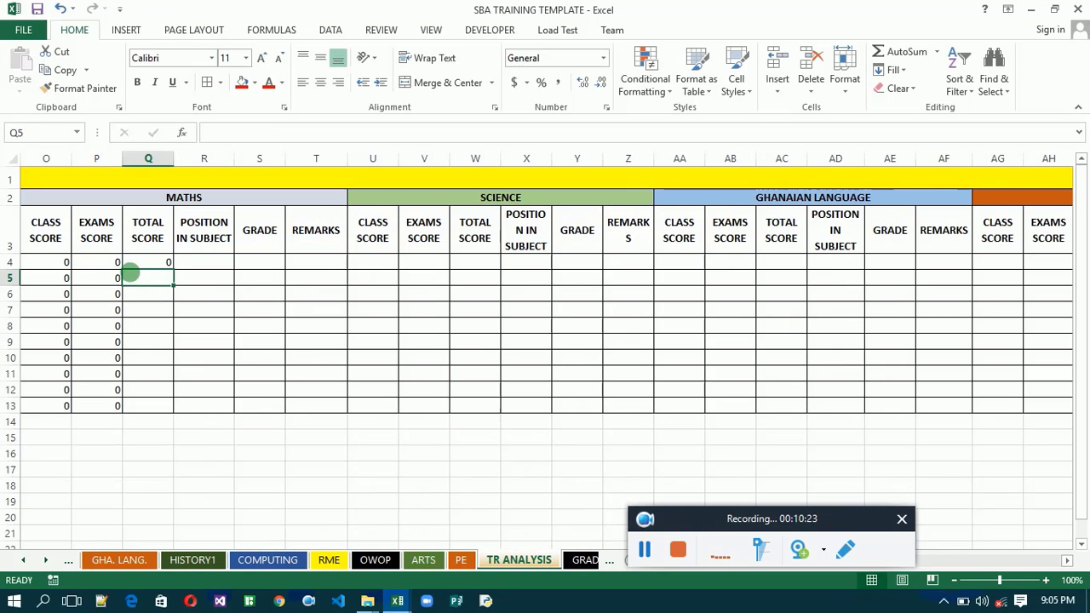
- Fill the Q4 formula across through REMARKS cell T4, and fill the Q4:T4 formulas down through row 13
left_click(151, 266)
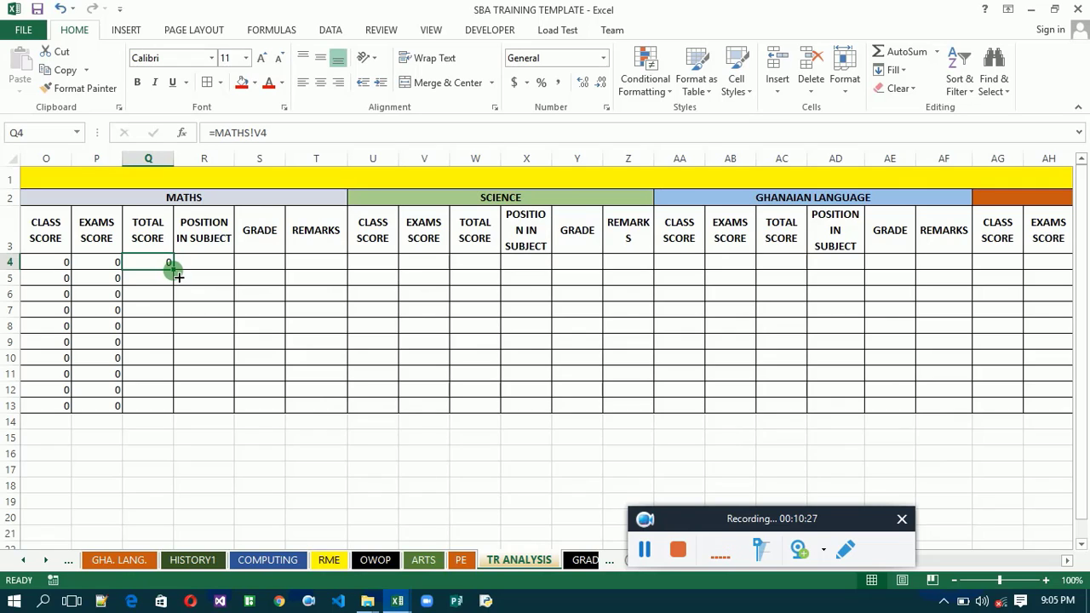
left_click_drag(178, 276, 178, 276)
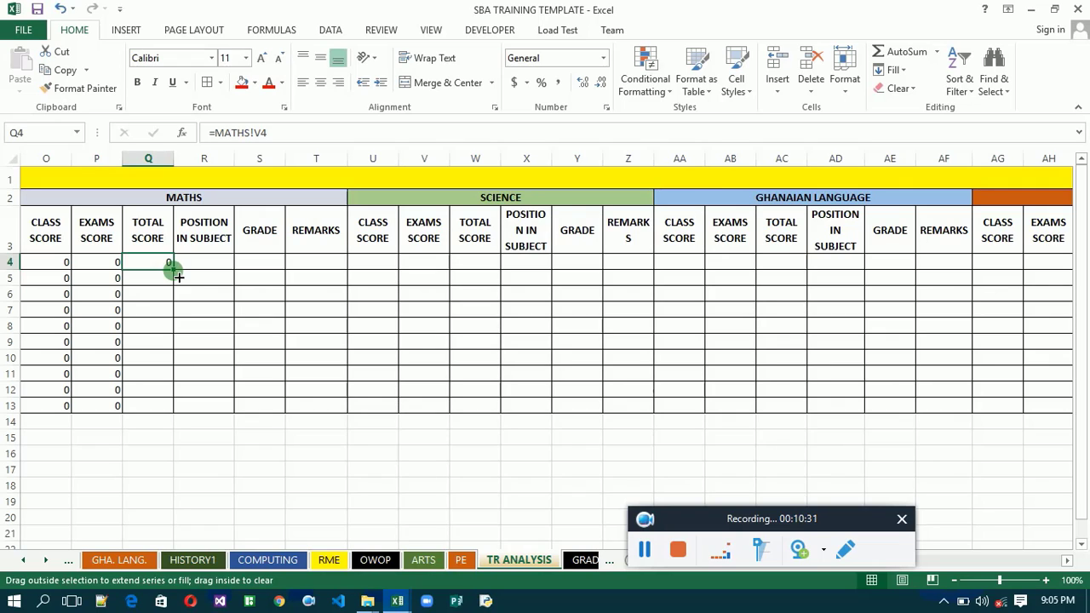
left_click_drag(178, 276, 353, 274)
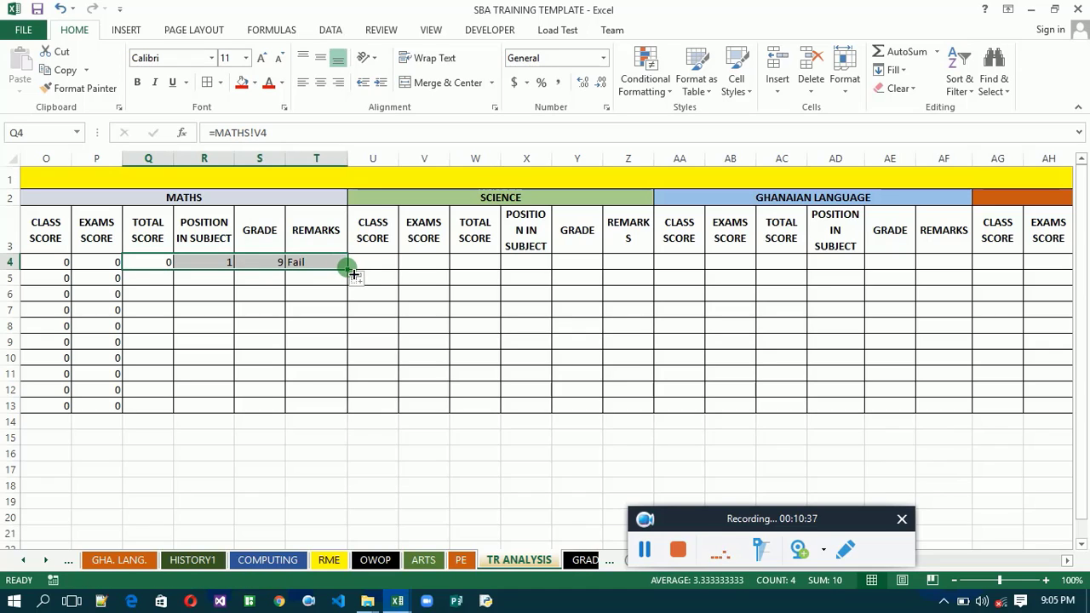
double_click(353, 274)
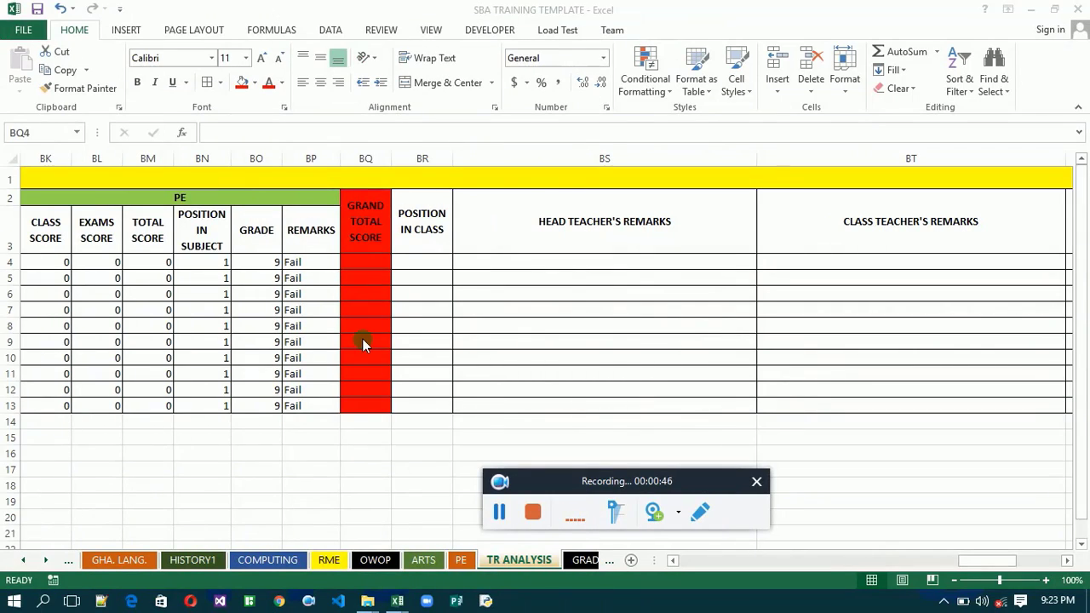
- Start the GRAND TOTAL SCORE formula in BQ4 by adding the English, Maths and Science total scores, =K4+Q4+W4+
left_click(358, 261)
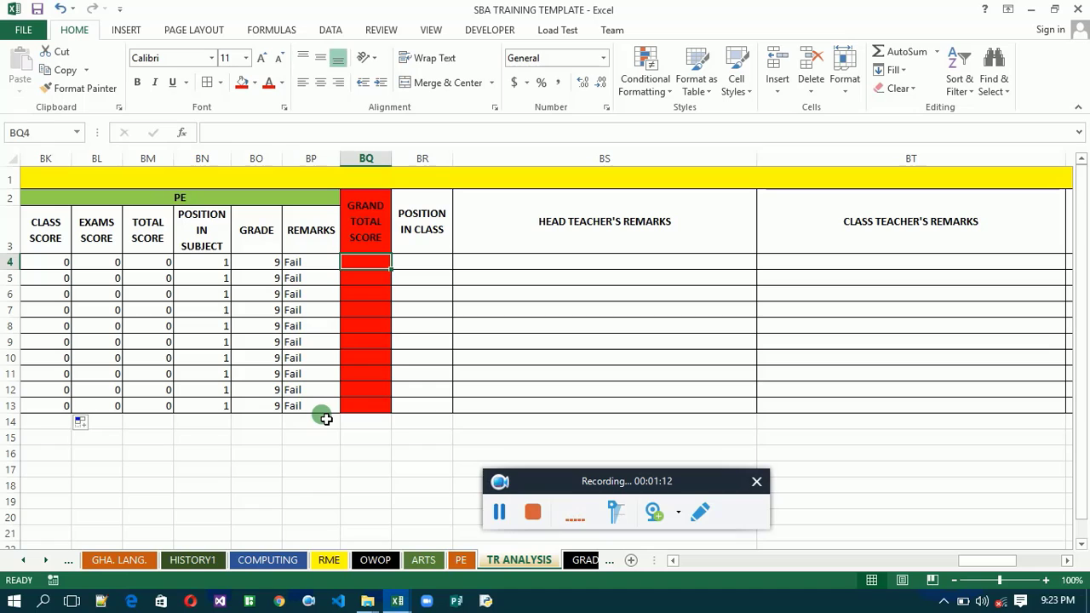
type("=")
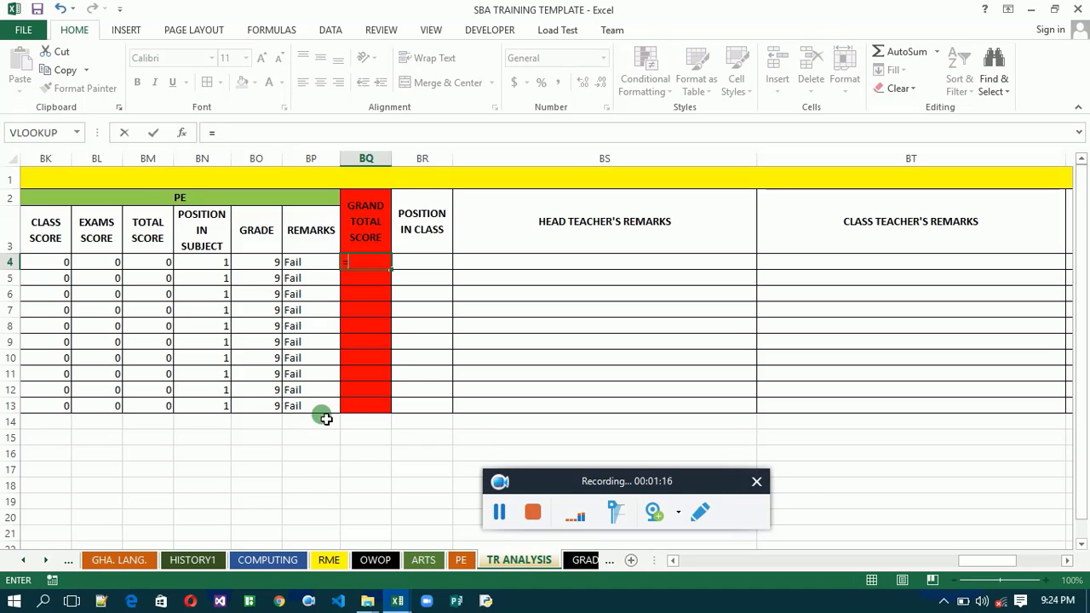
left_click(673, 561)
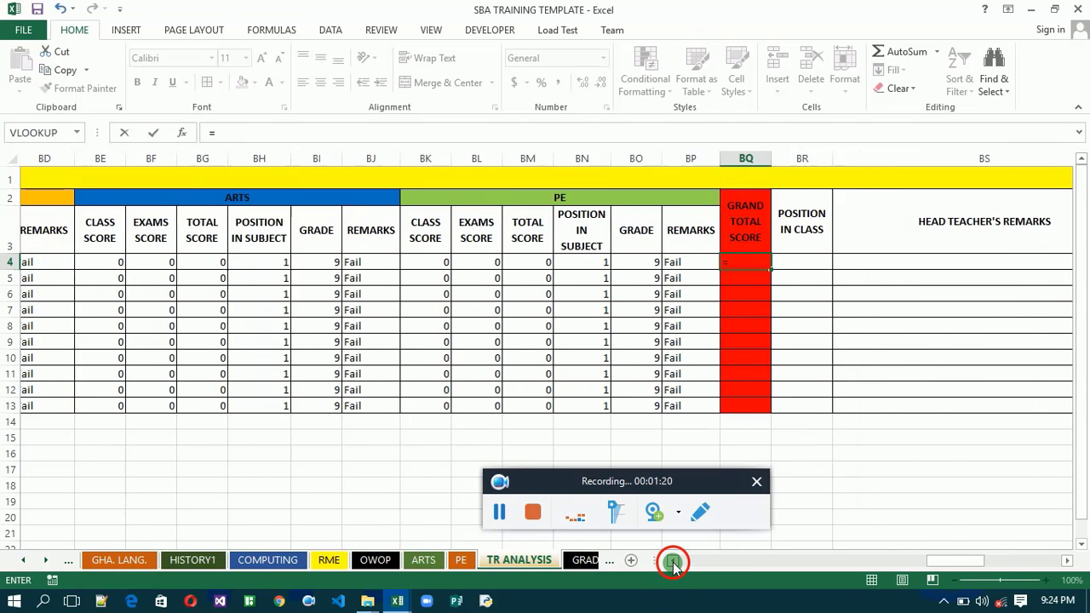
left_click_drag(673, 560, 673, 564)
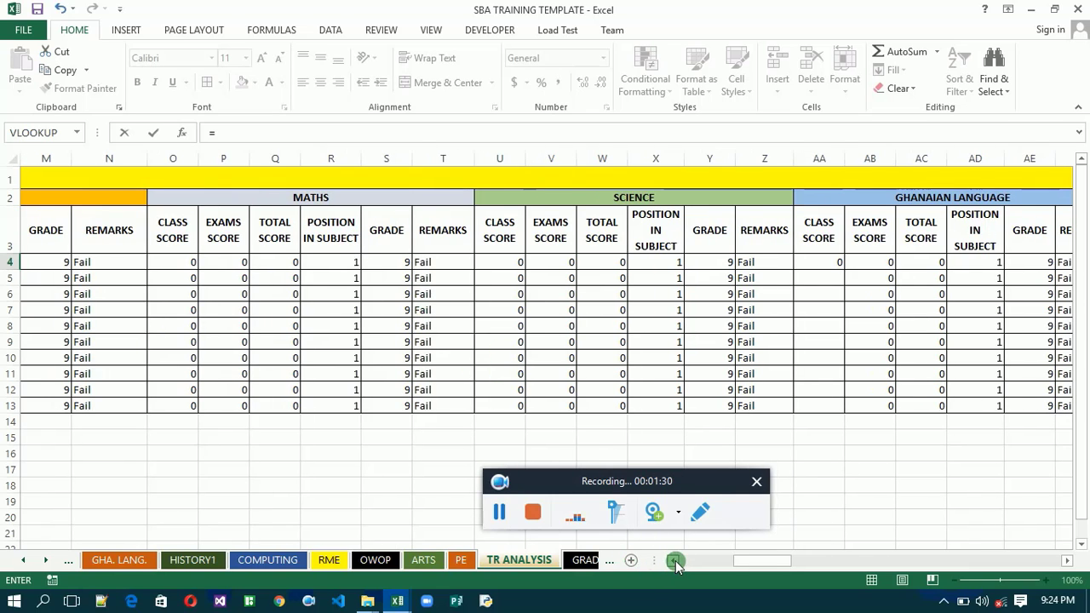
left_click_drag(676, 564, 675, 563)
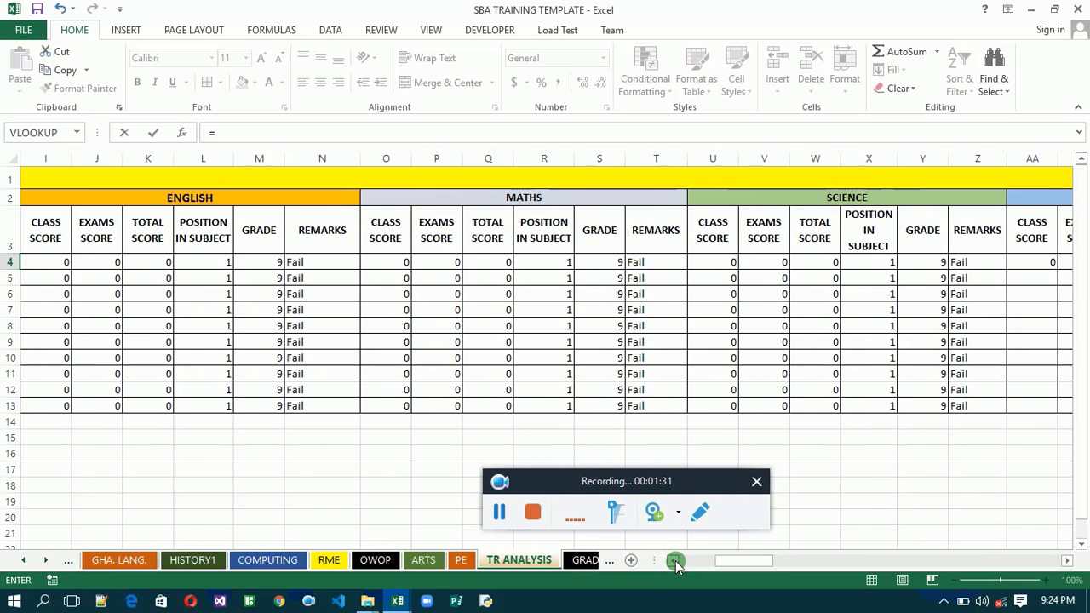
left_click(156, 268)
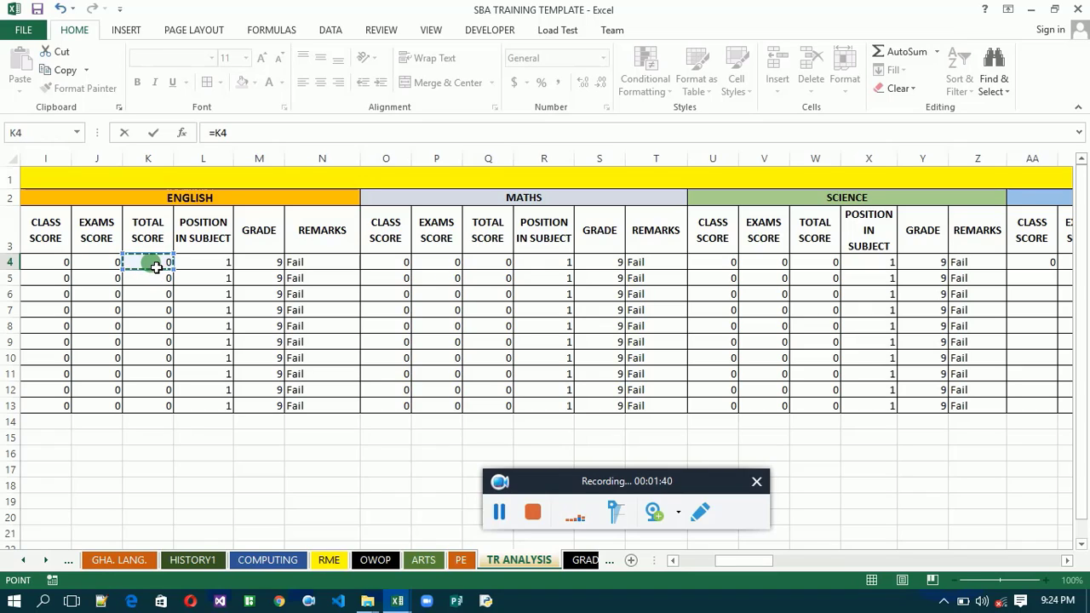
type("+")
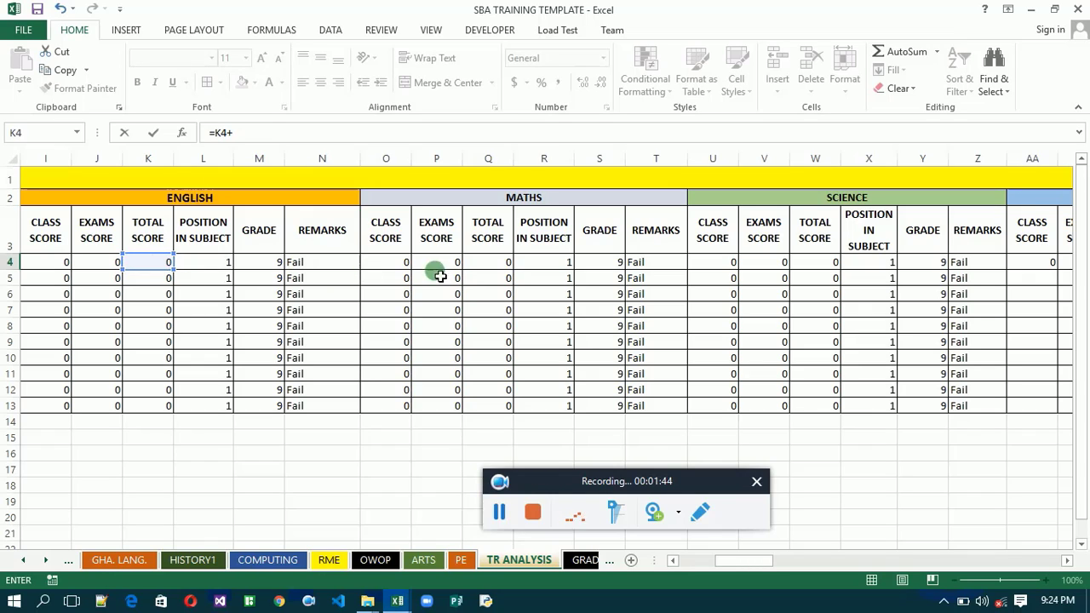
left_click(493, 267)
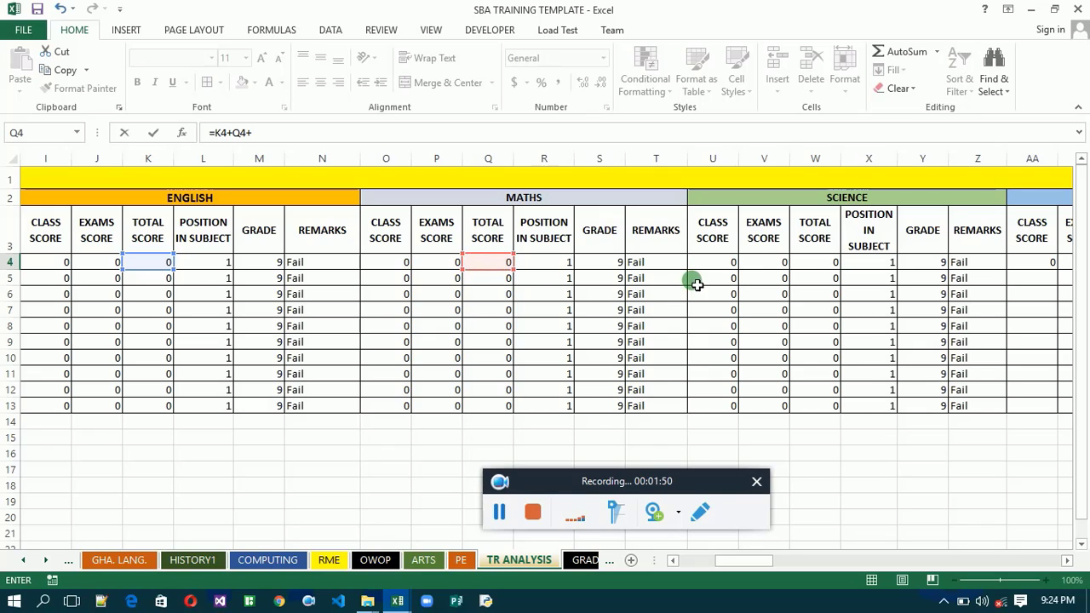
left_click(821, 268)
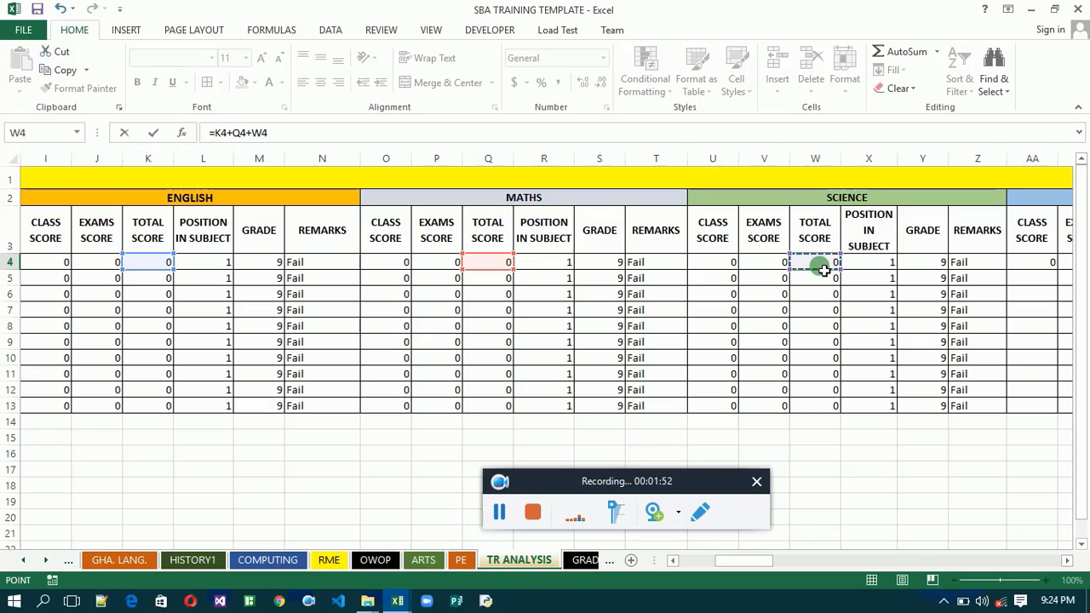
type("+")
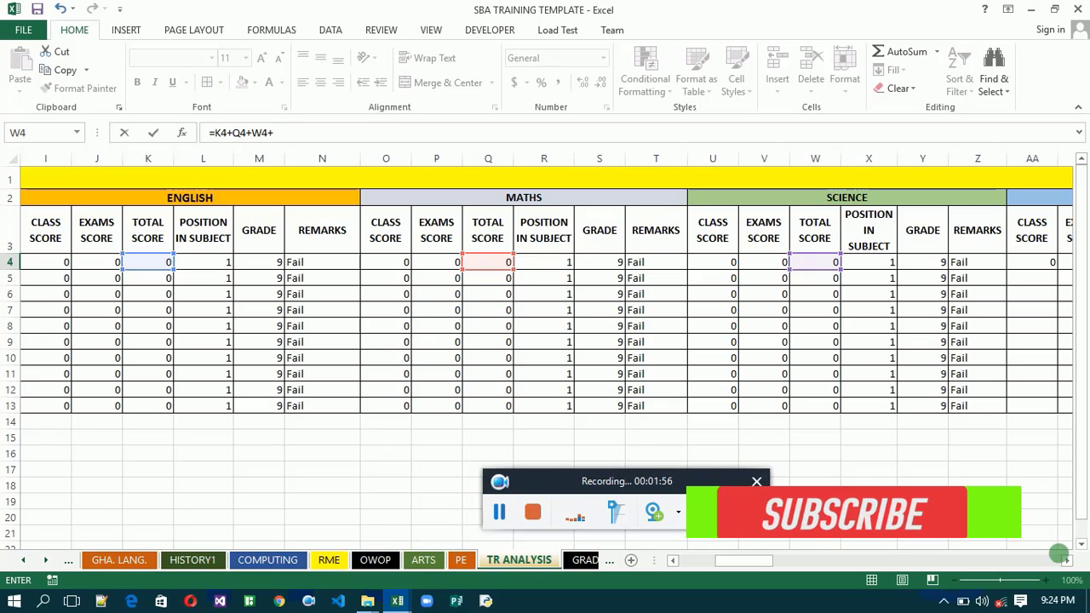
- Extend the grand total formula in BQ4 with the Ghanaian Language and History total scores, AC4 and AI4
left_click_drag(1070, 562, 1076, 562)
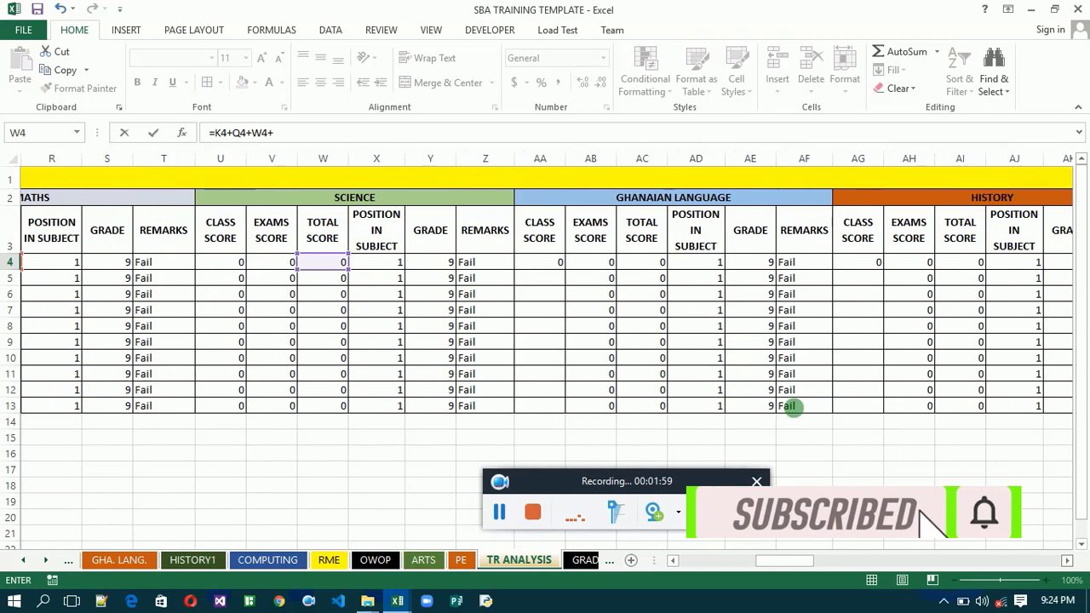
left_click(647, 266)
type("+")
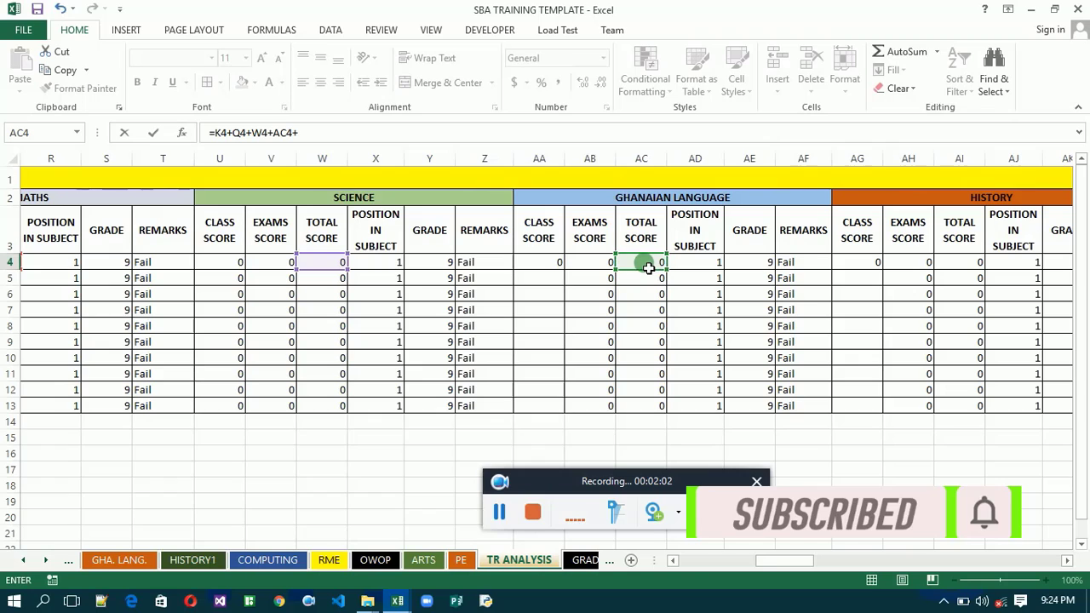
left_click(960, 263)
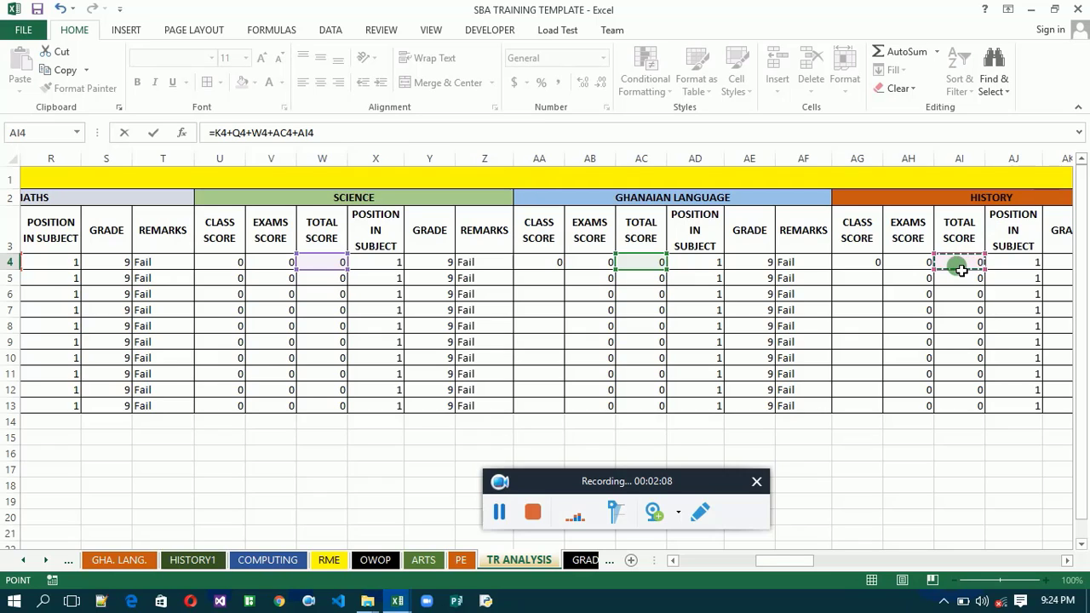
type("+")
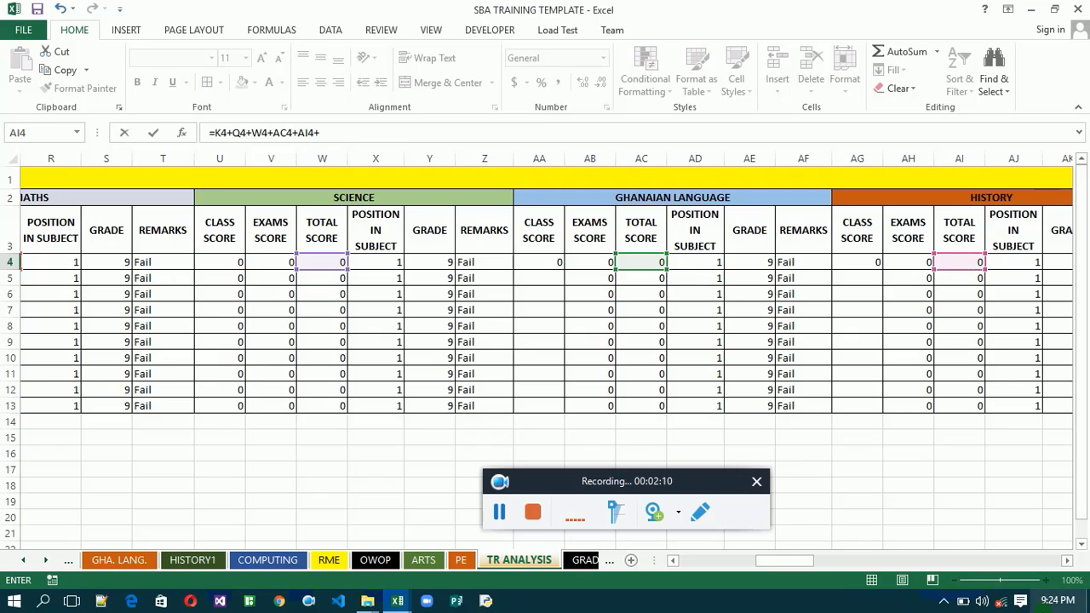
- Add the Computing and RME total scores, AO4 and AU4, to the grand total formula
left_click(1066, 563)
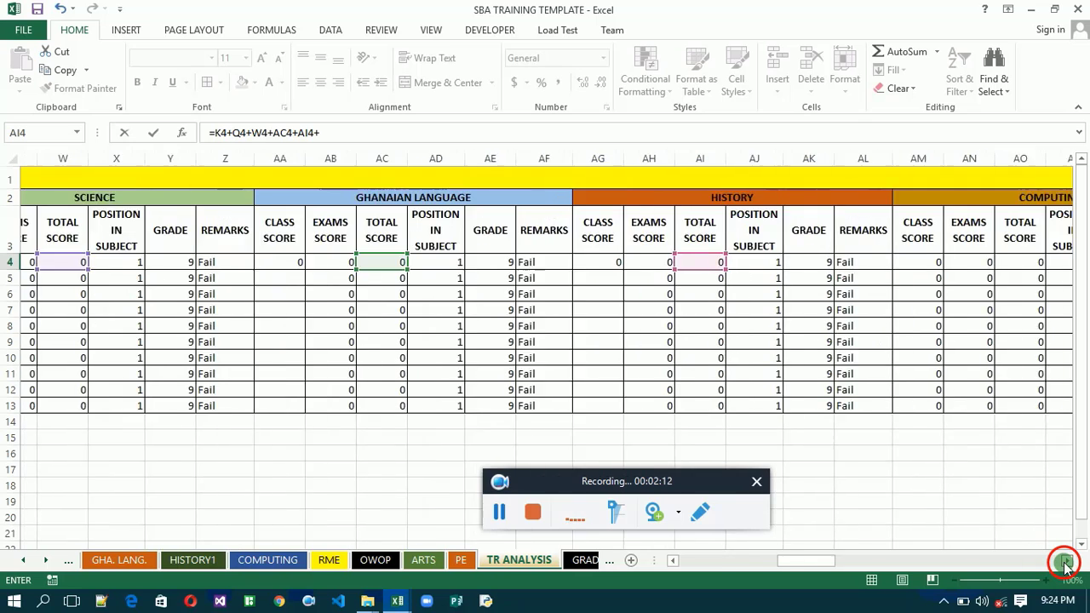
left_click(1066, 563)
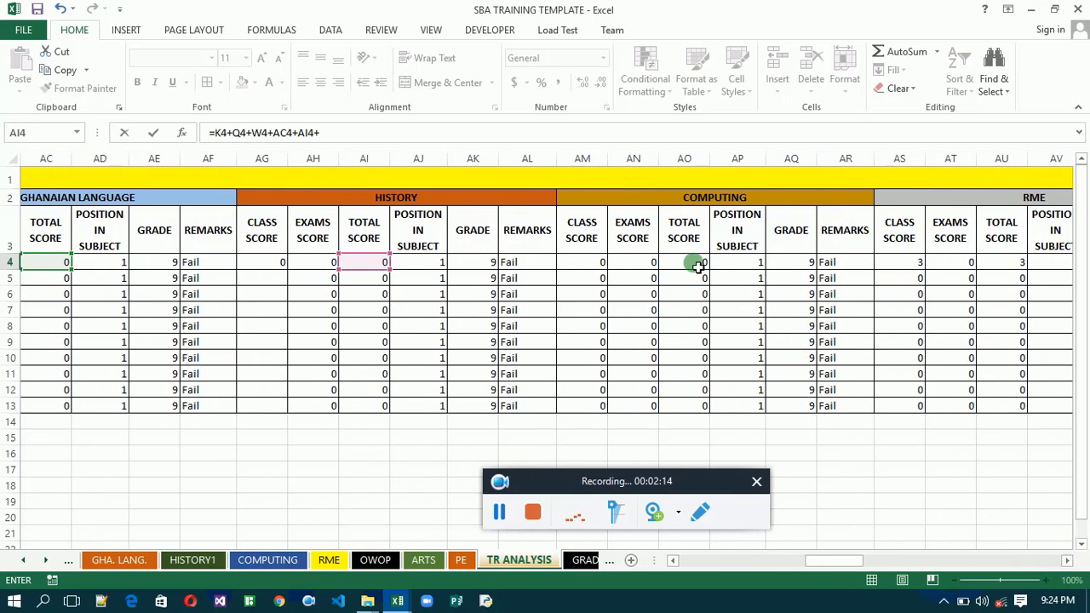
left_click(697, 265)
type("+")
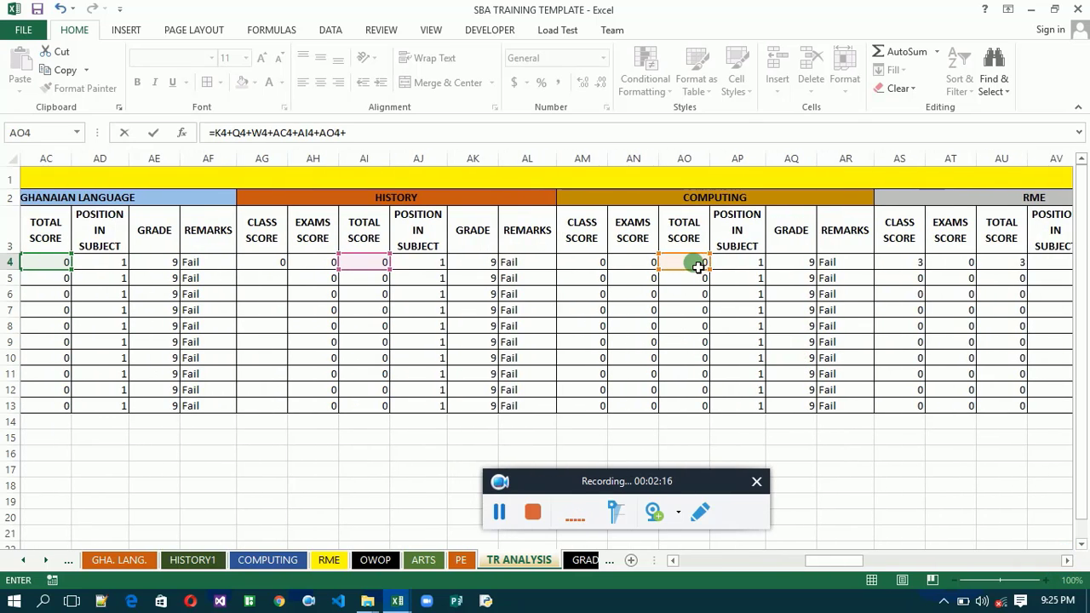
left_click(1002, 264)
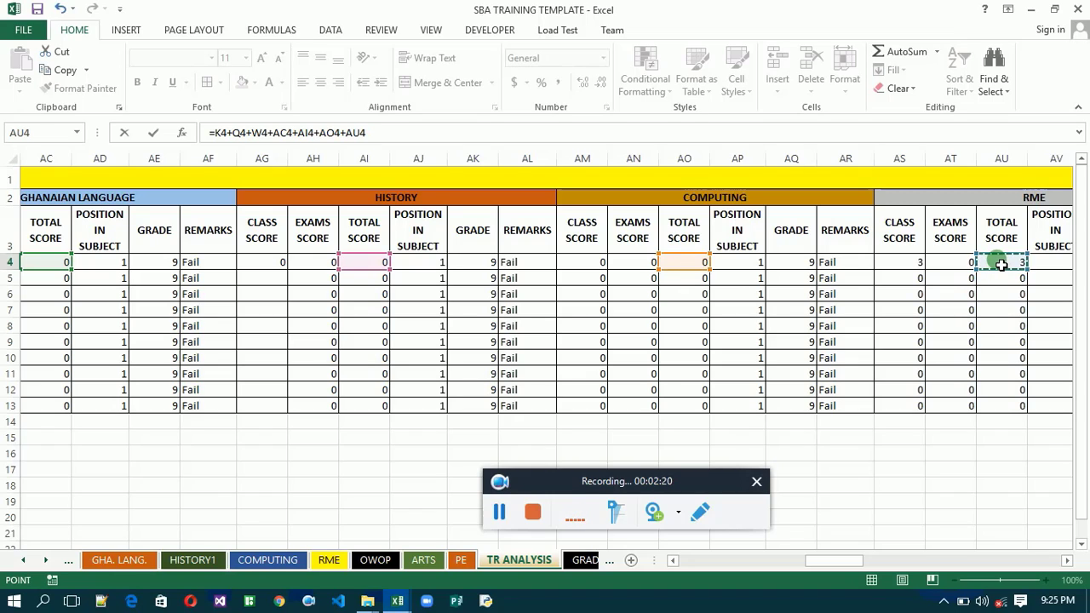
type("+")
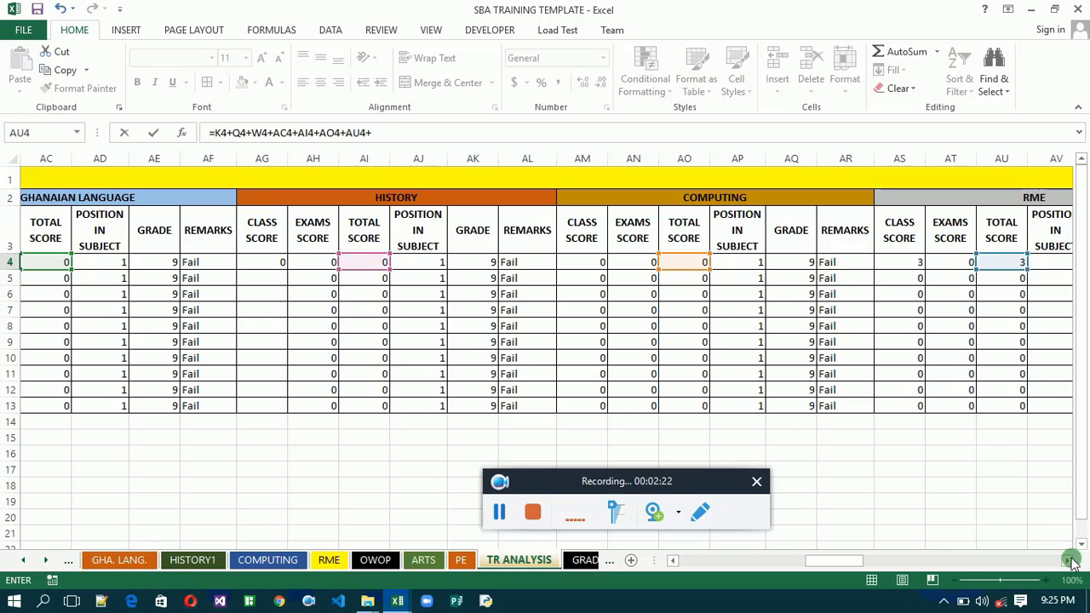
- Add the OWOP, Arts and PE total scores, BA4, BG4 and BM4, and enter the grand total formula ending in +BA4+BG4+BM4
left_click_drag(1070, 561, 1067, 558)
left_click(797, 264)
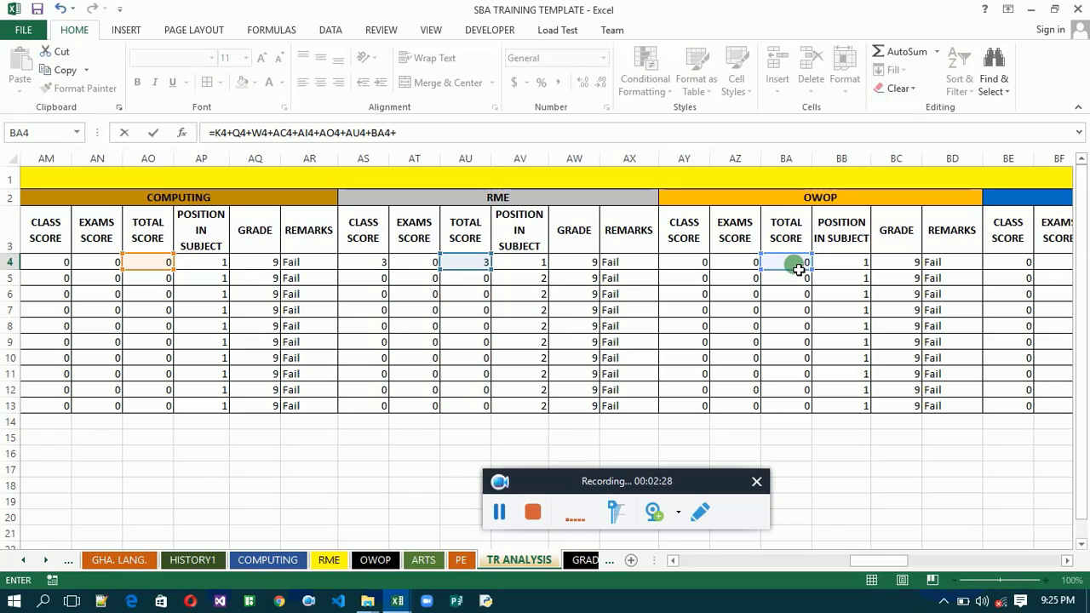
left_click(1068, 560)
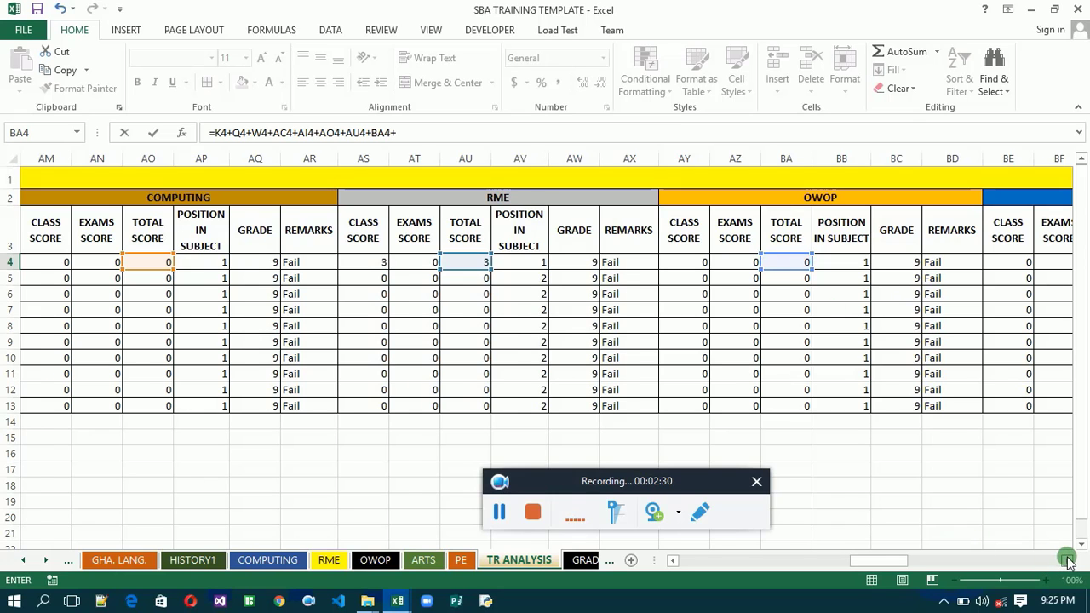
left_click_drag(1067, 560, 1068, 560)
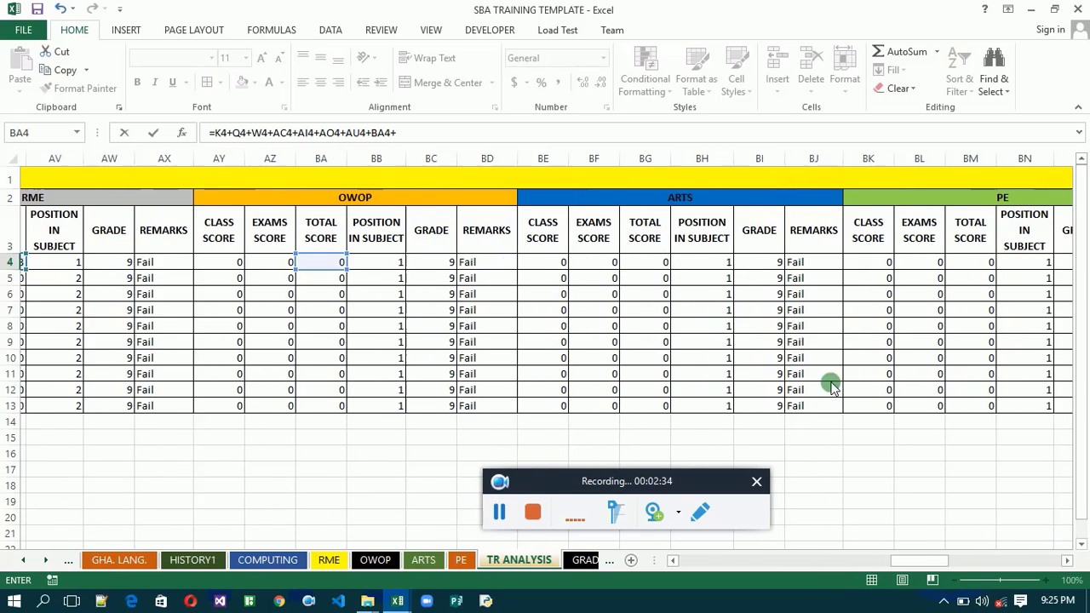
left_click(643, 268)
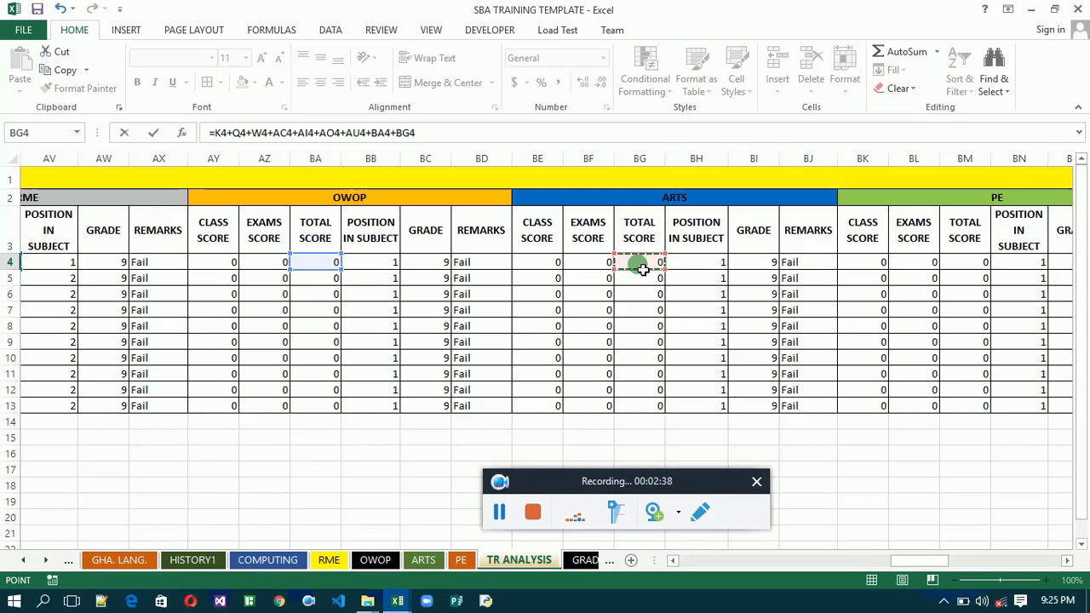
type("+")
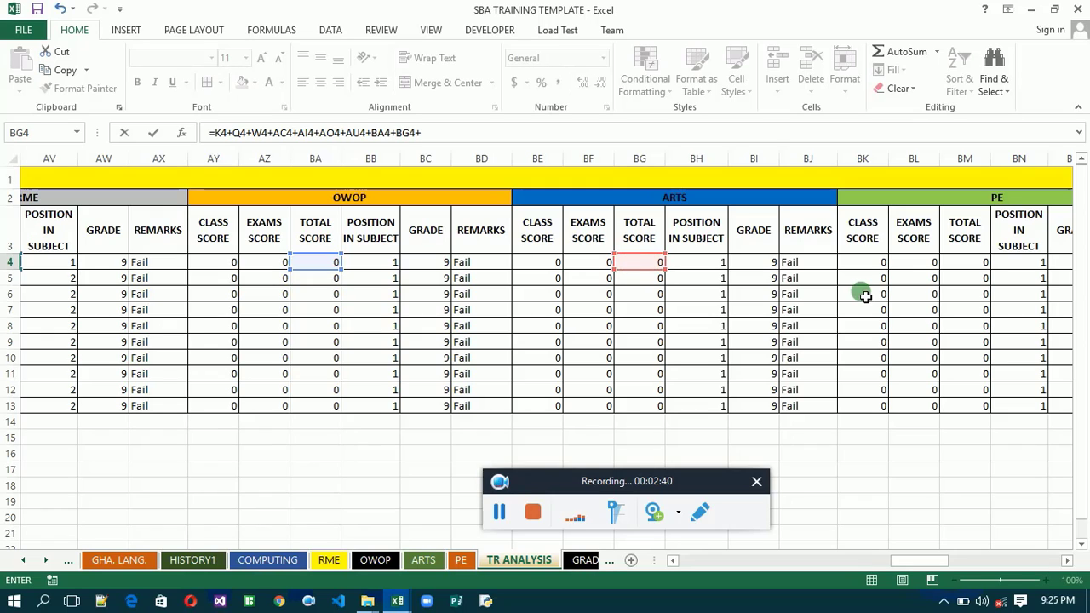
left_click(962, 268)
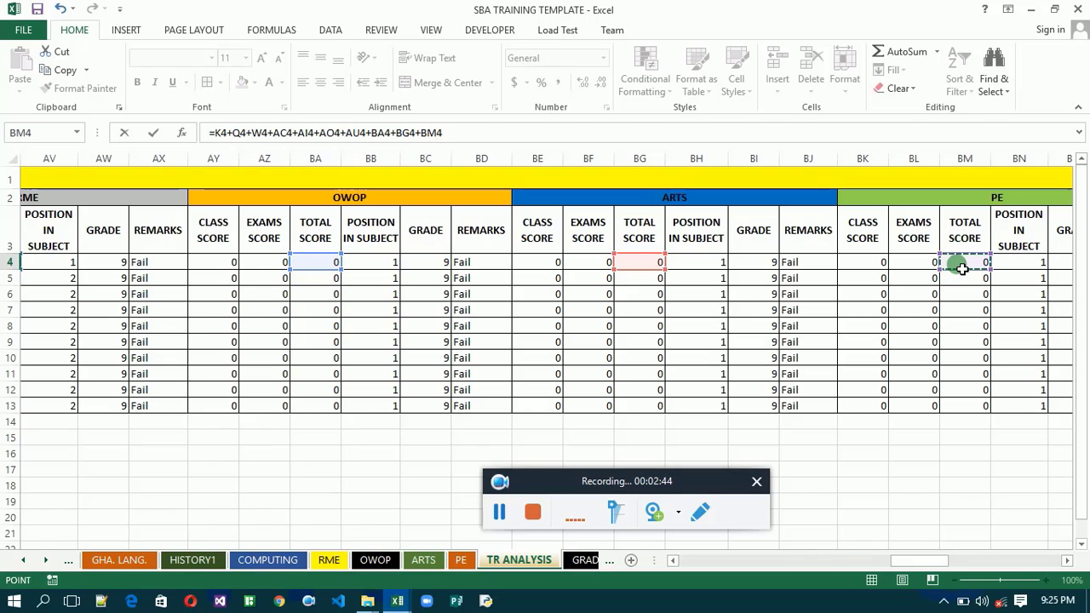
left_click(1067, 560)
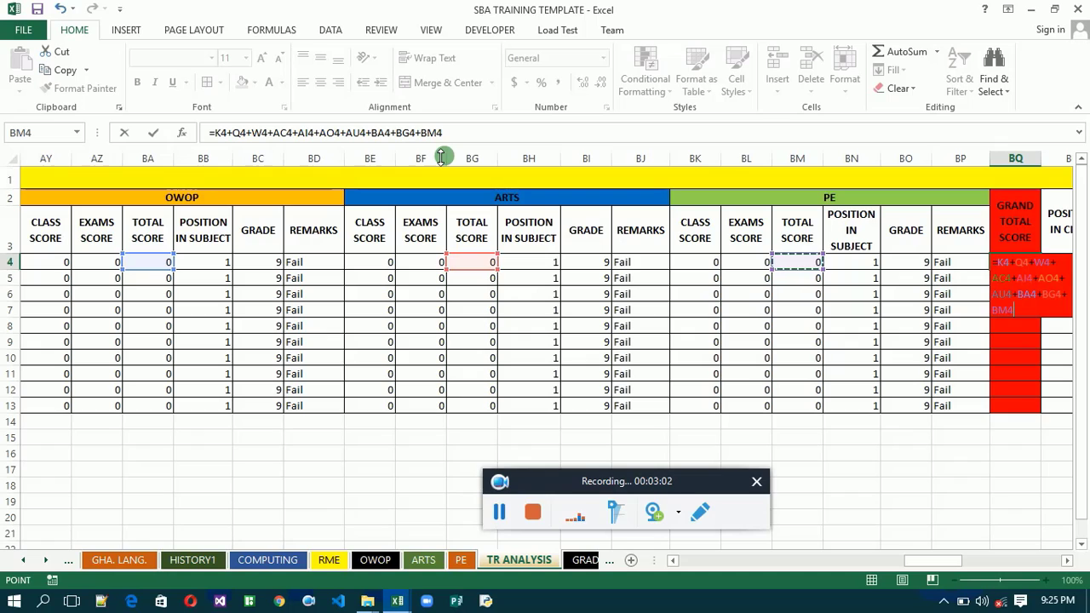
key("Return")
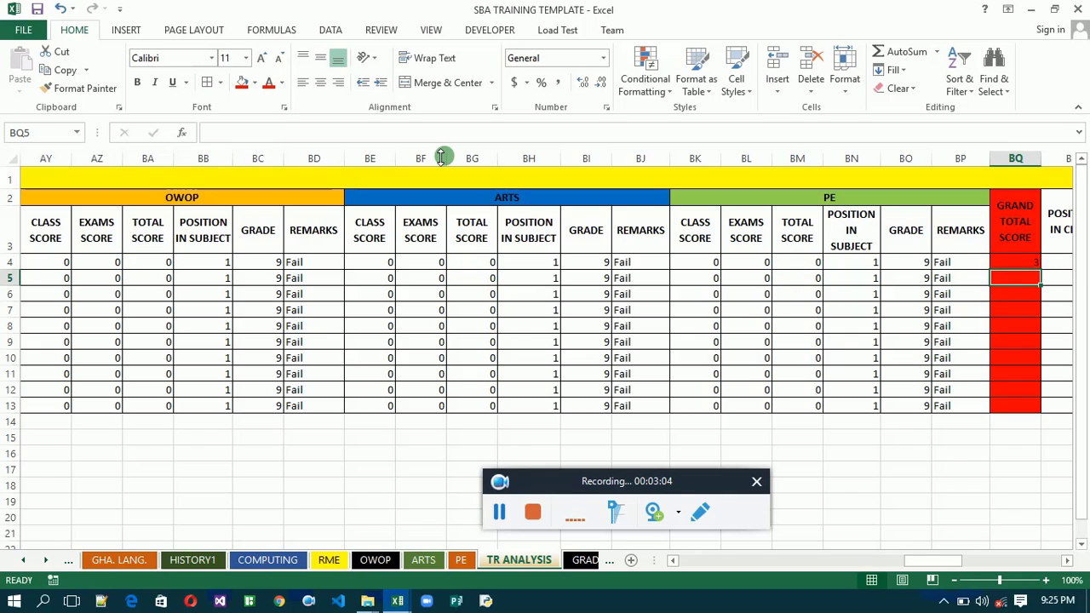
- Fill the BQ4 grand total formula down through row 13 and format the filled cells in bold white text
left_click(1025, 266)
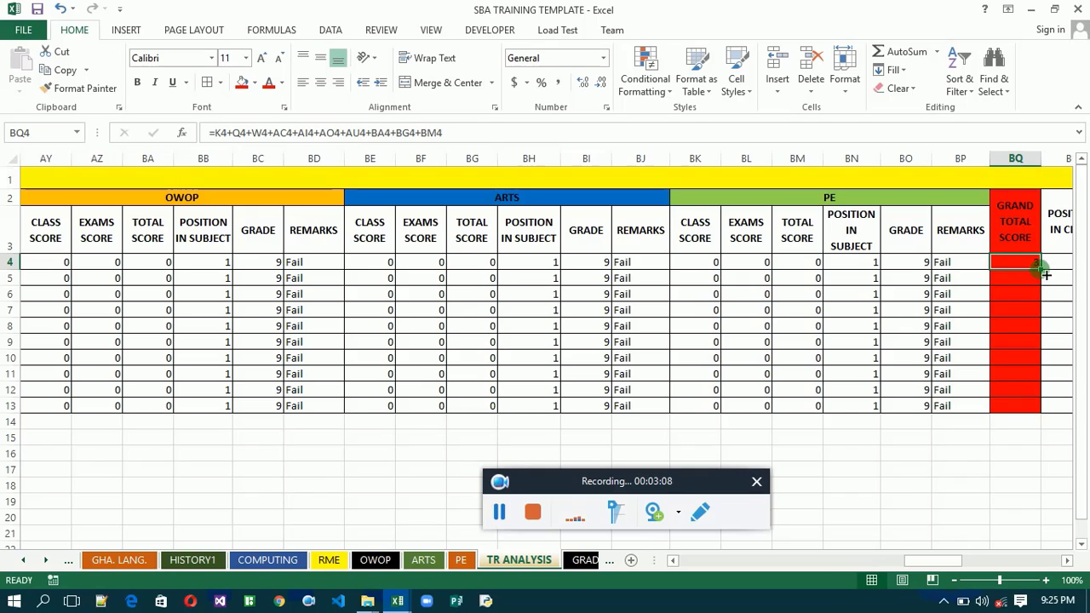
double_click(1044, 271)
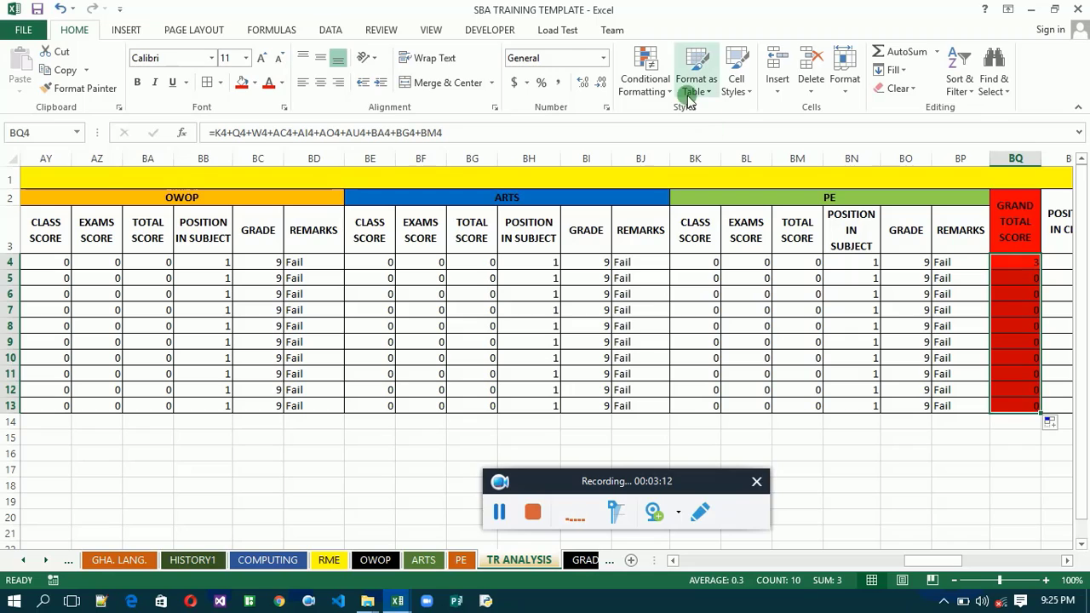
left_click(283, 84)
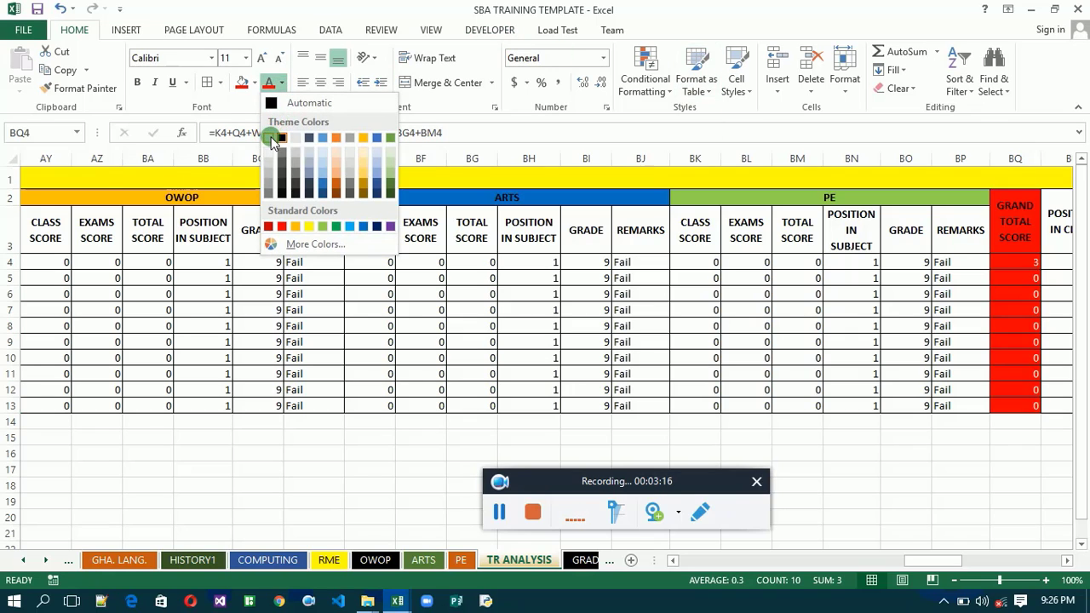
left_click(271, 140)
left_click(137, 85)
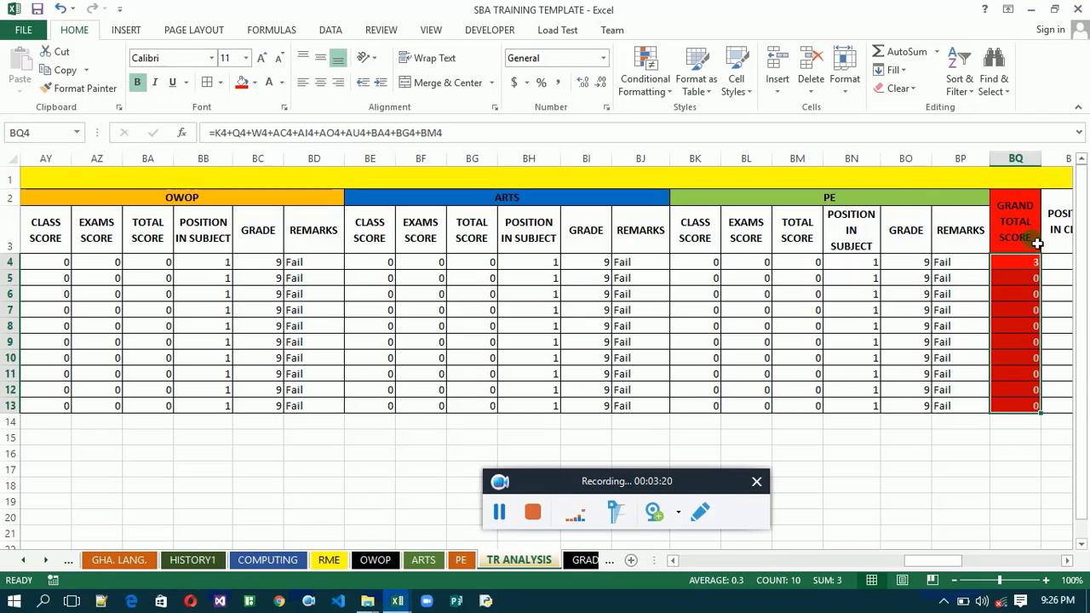
- Insert the RANK function in the first POSITION IN CLASS cell, BR4, with BQ4 as its Number argument
left_click(1068, 560)
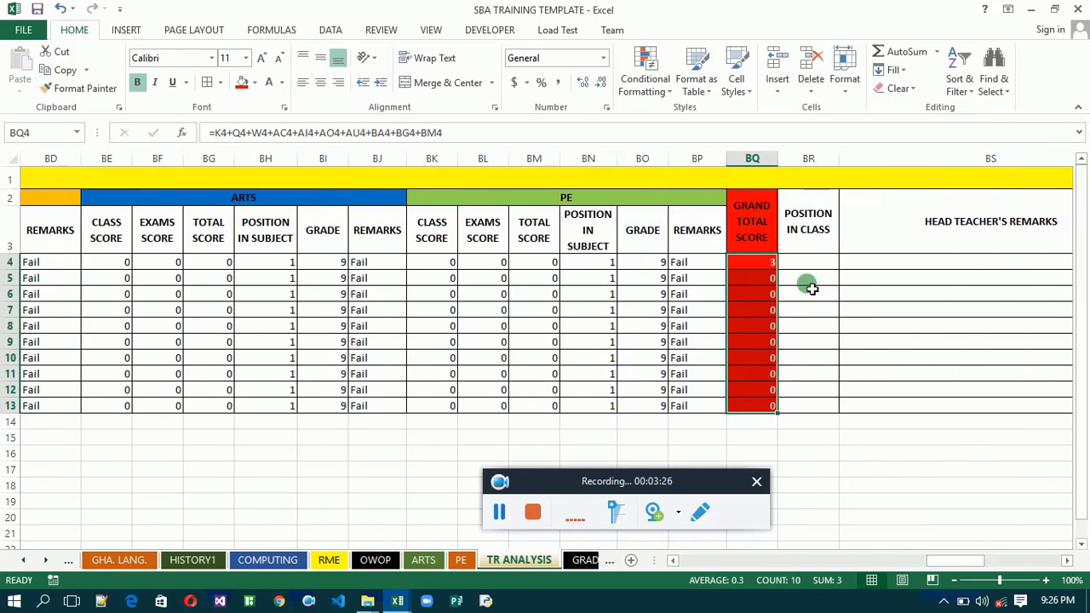
left_click(799, 267)
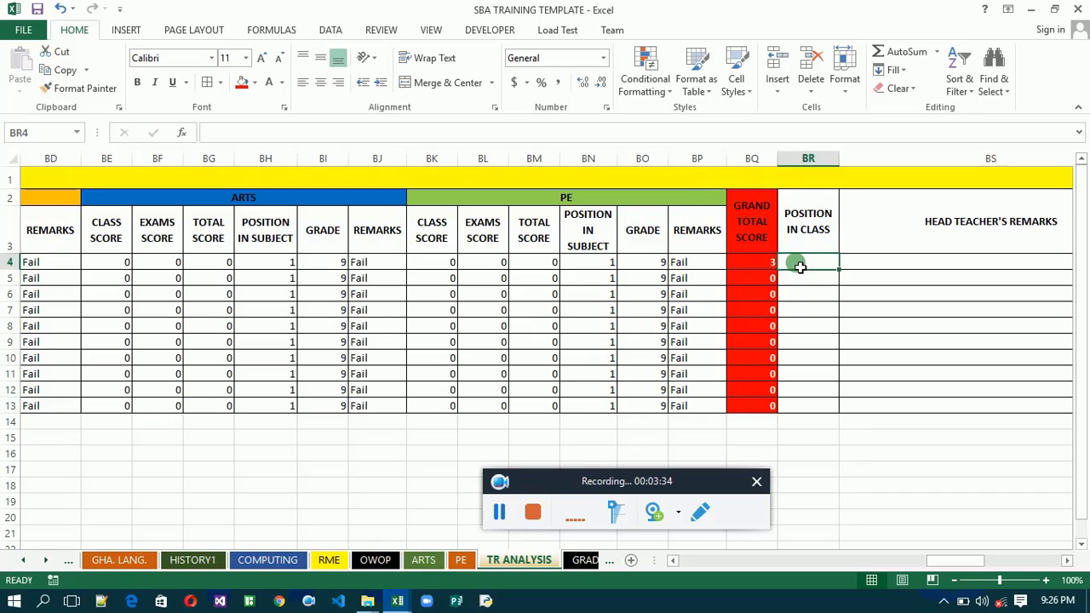
left_click(183, 134)
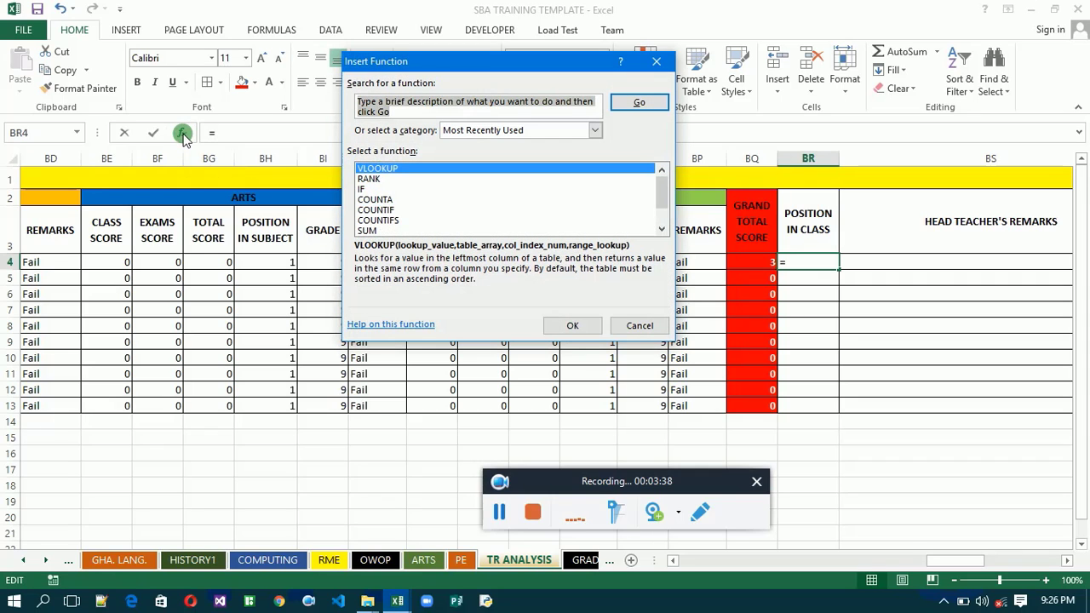
left_click(369, 178)
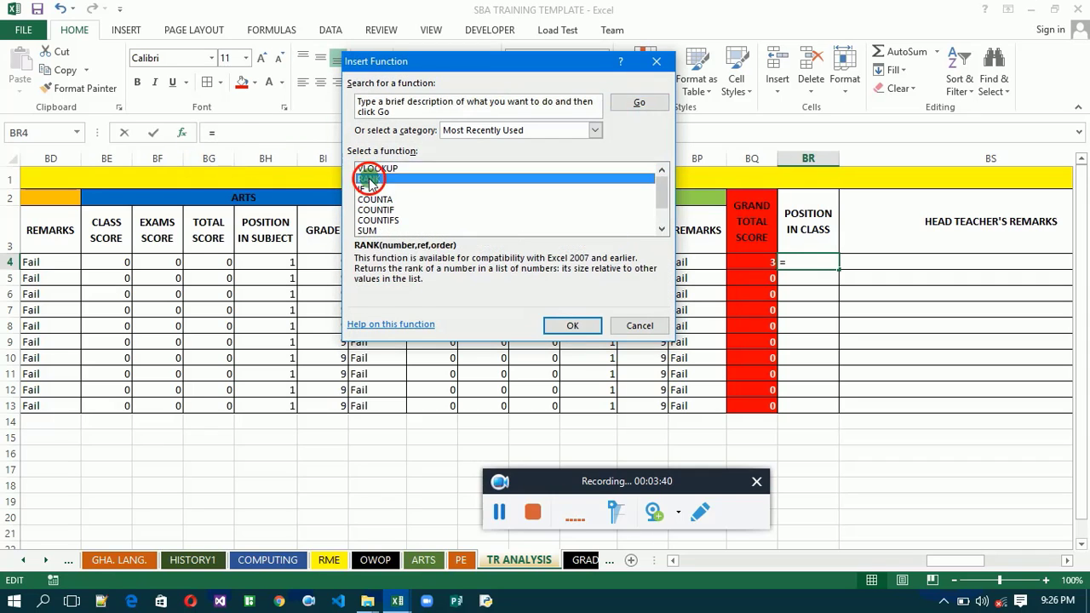
double_click(368, 179)
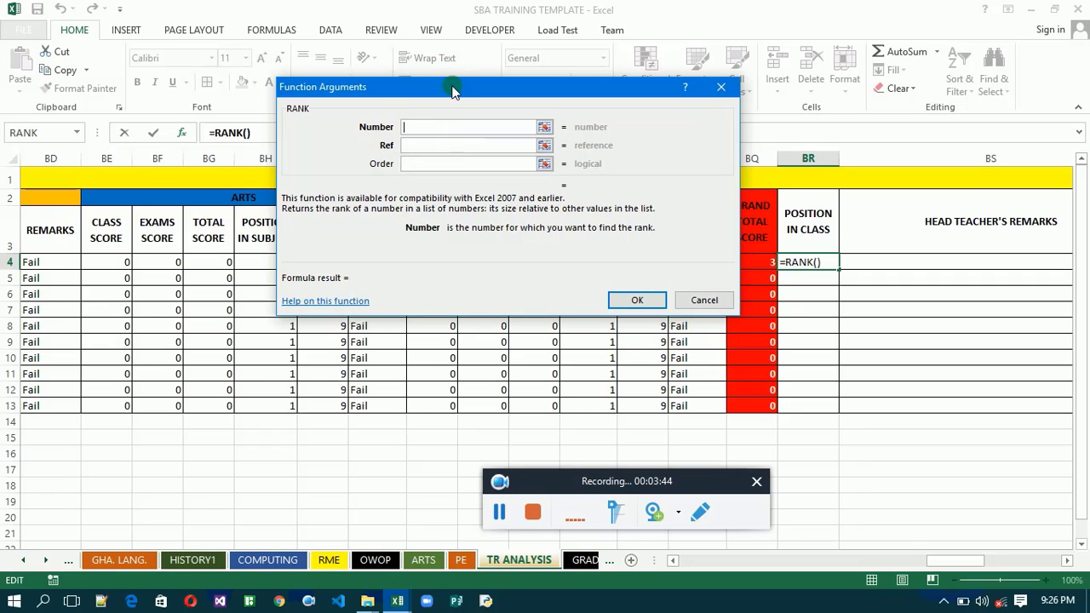
left_click_drag(451, 88, 325, 109)
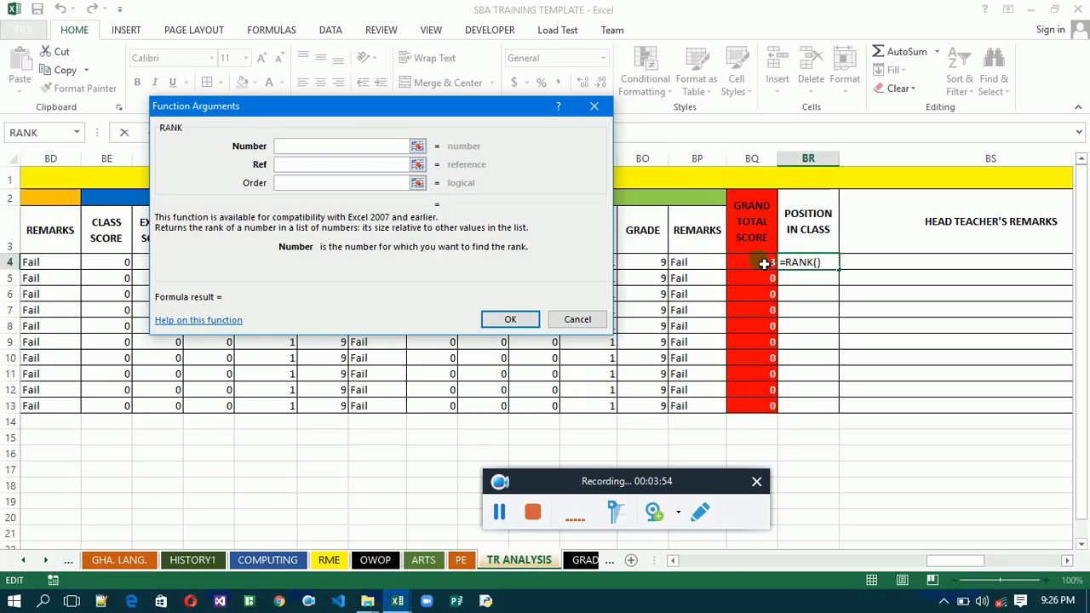
type("BQ")
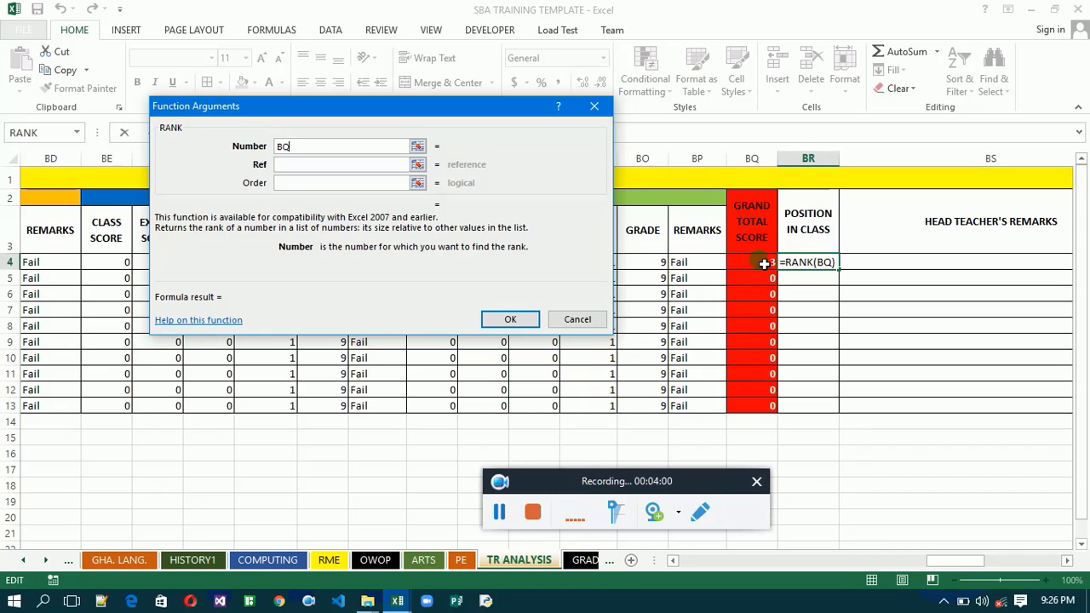
type("4")
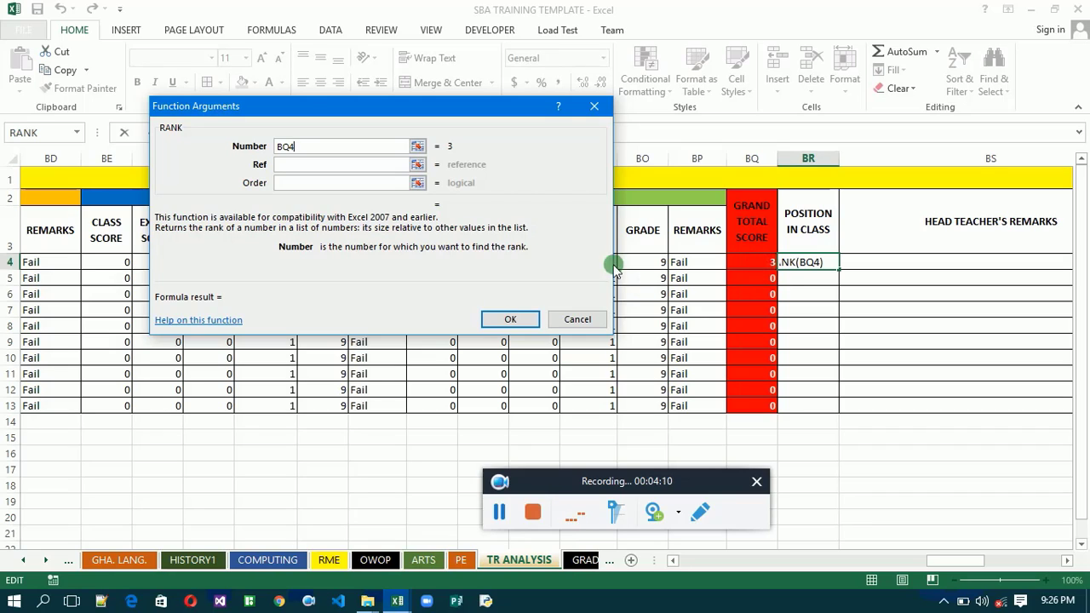
- Set the RANK function's Ref argument to the absolute range $BQ$4:$BQ$13 and fill the BR4 formula down through row 13
left_click(386, 172)
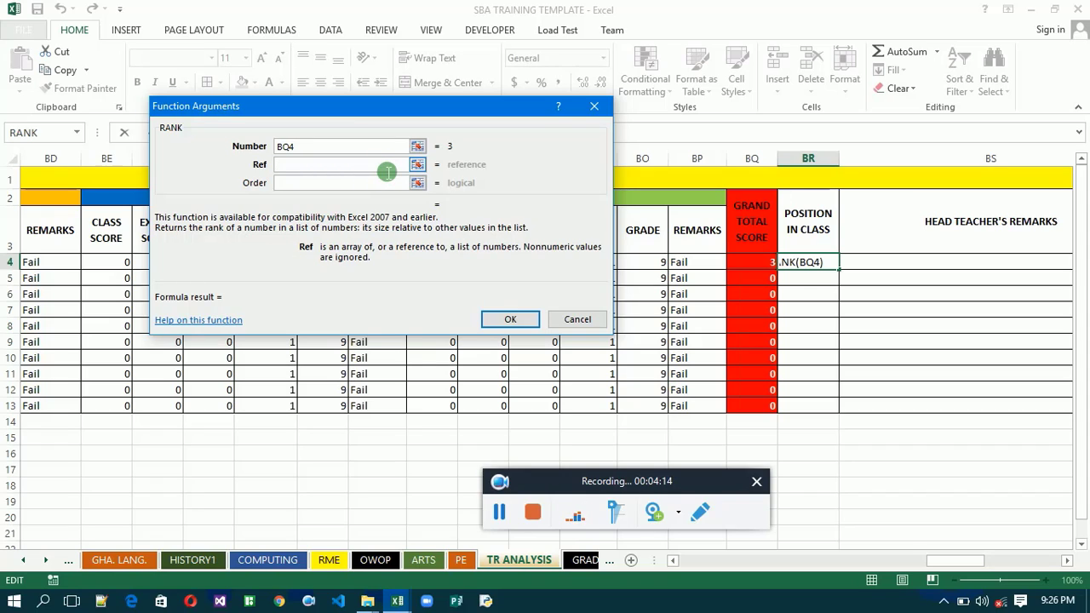
left_click(758, 269)
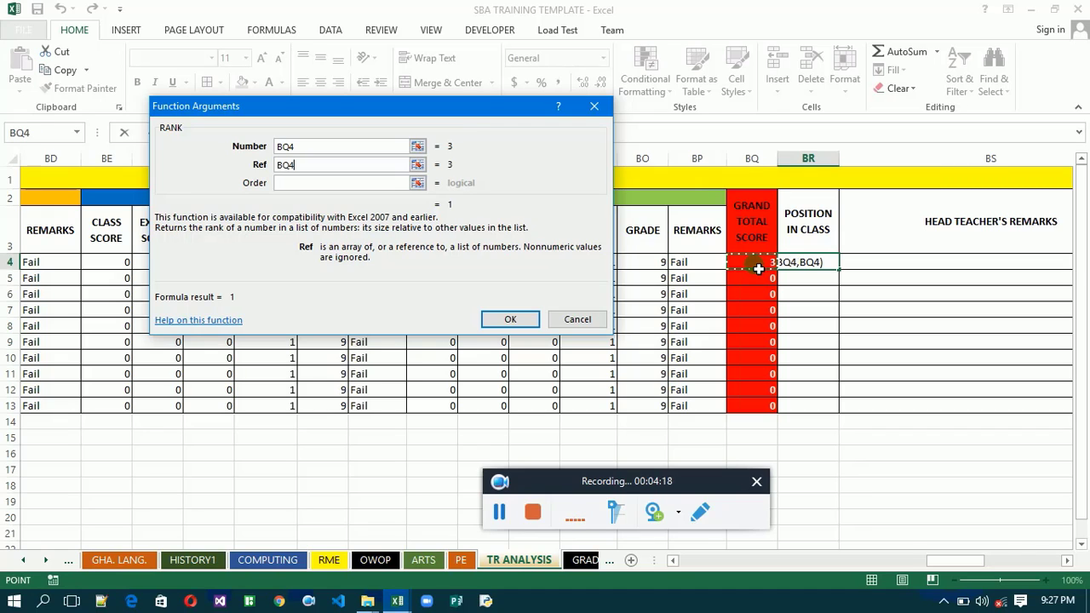
left_click_drag(758, 269, 767, 414)
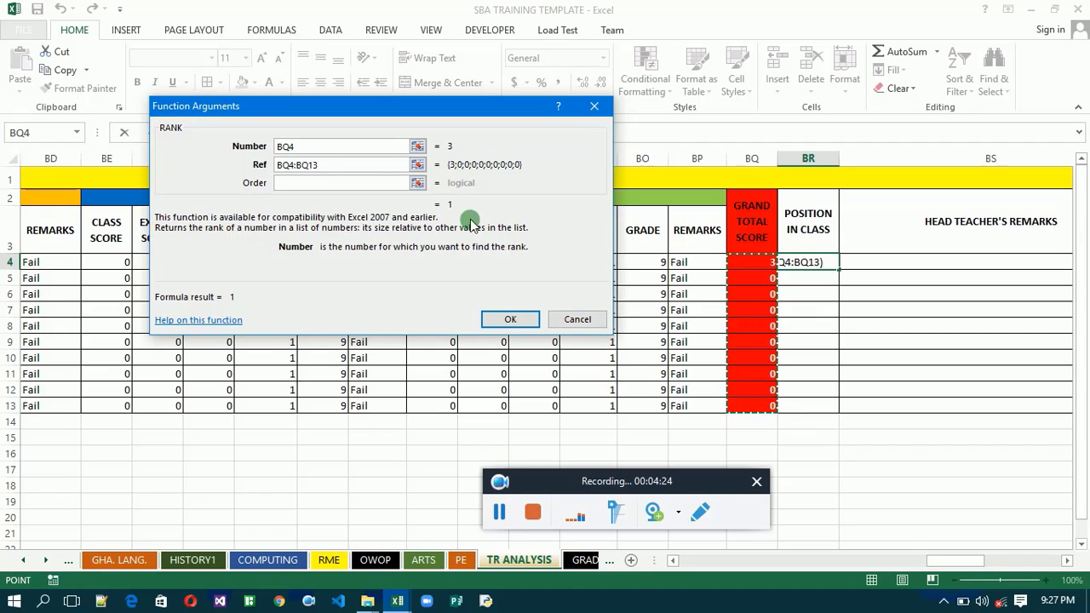
left_click(359, 169)
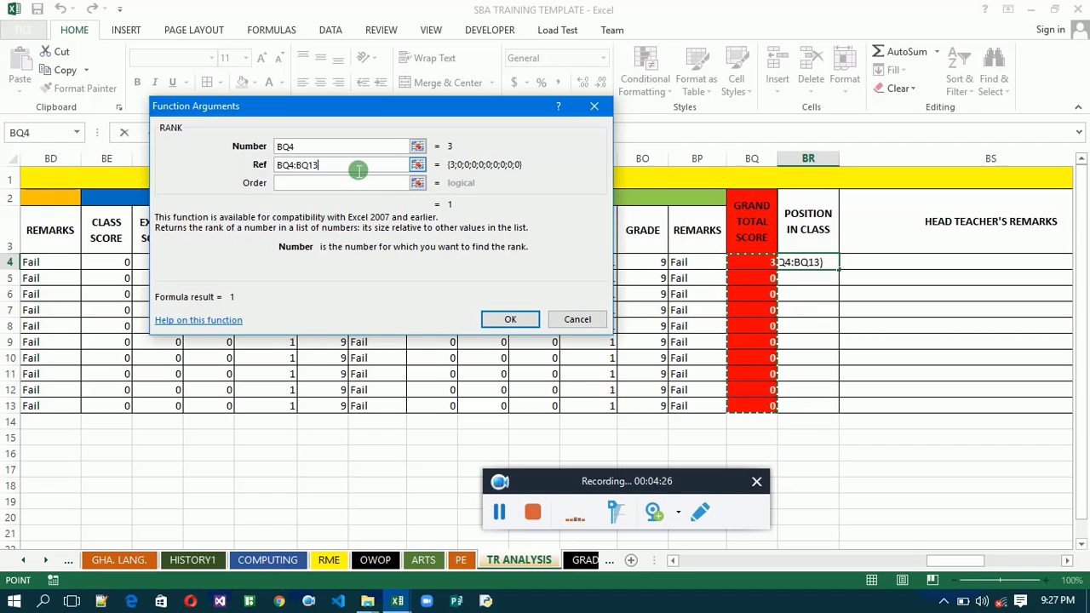
left_click_drag(359, 169, 270, 166)
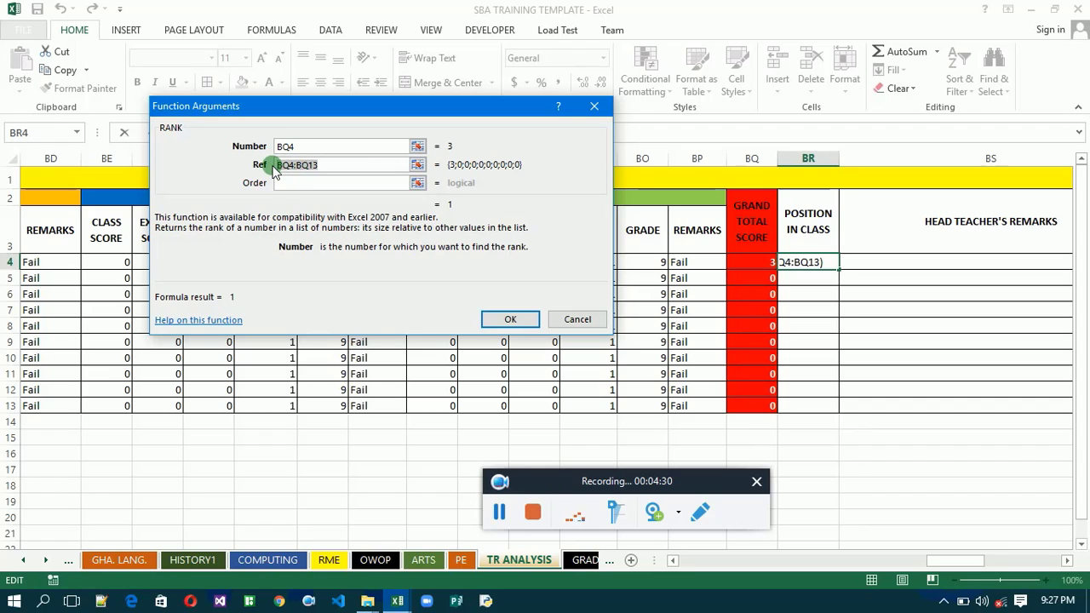
key("F4")
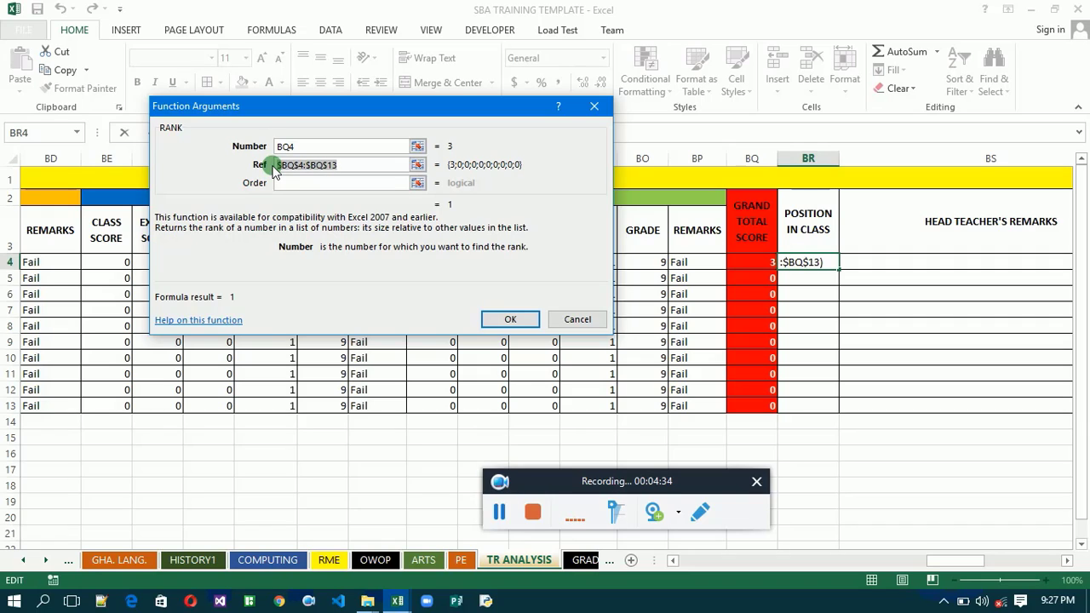
left_click(507, 322)
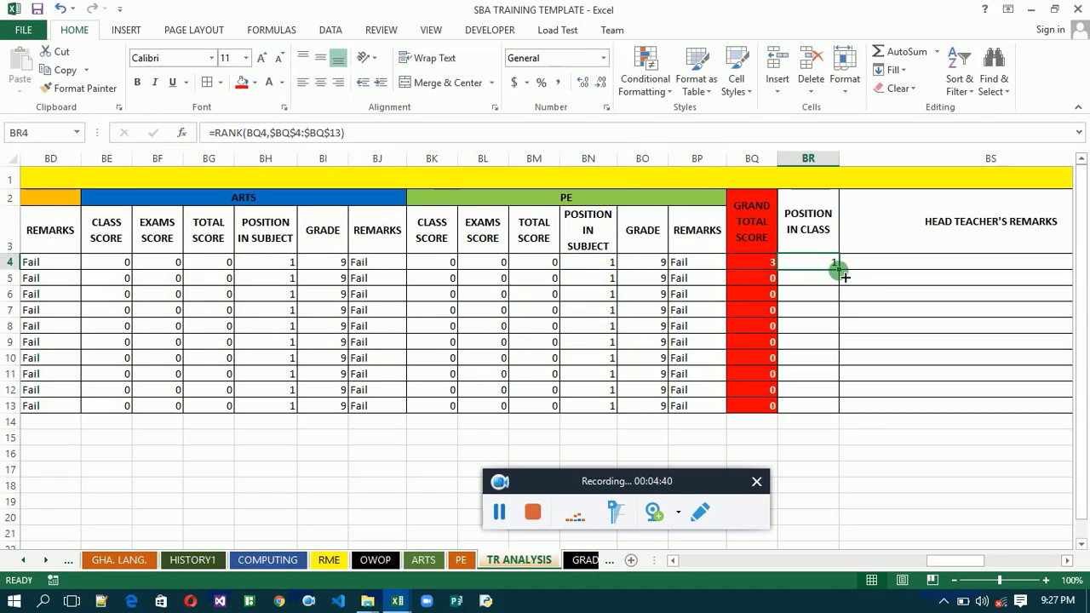
double_click(838, 269)
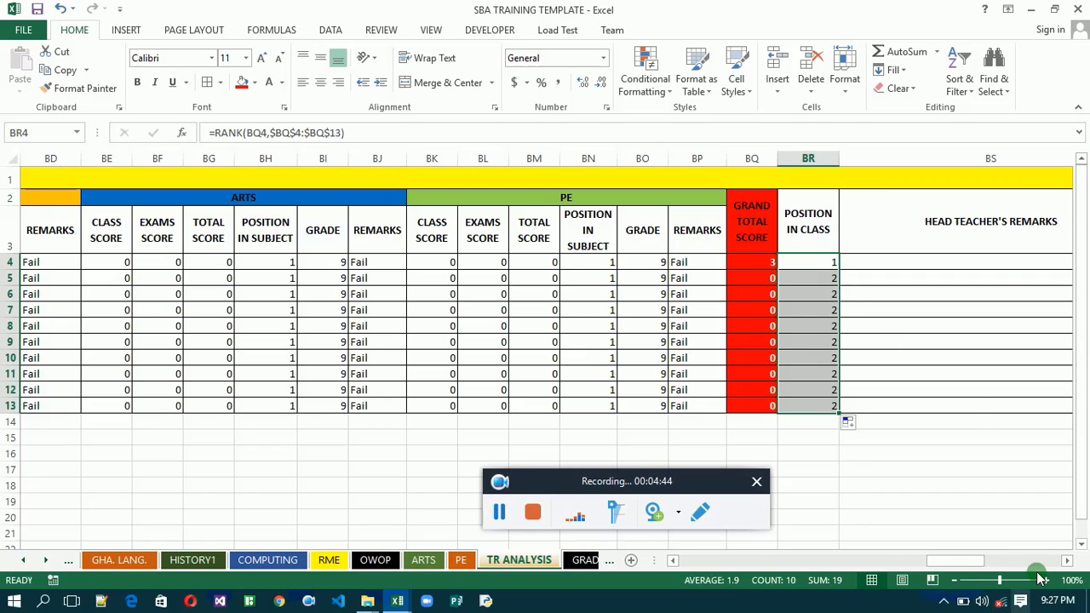
- Insert the VLOOKUP function in the first HEAD TEACHER'S REMARKS cell, BS4, with BQ4 as its Lookup_value
left_click_drag(1067, 560, 1069, 563)
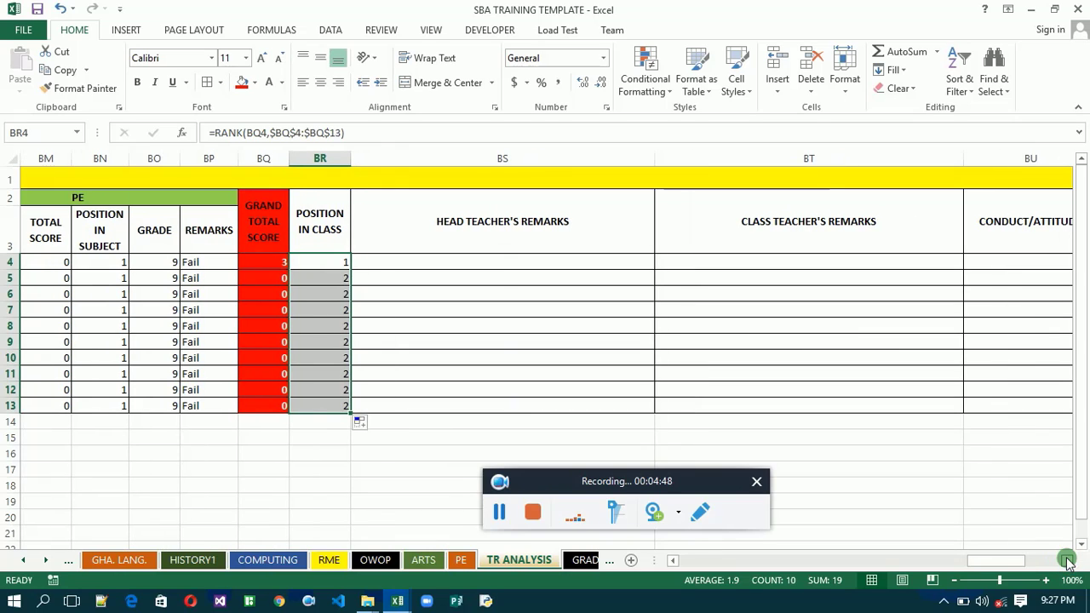
left_click(500, 268)
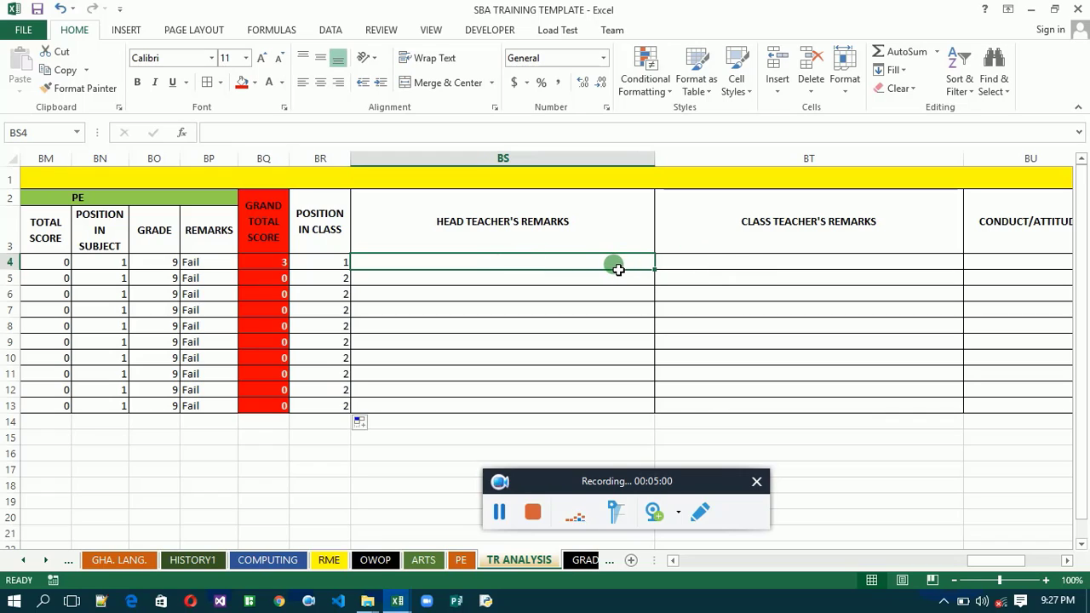
left_click(180, 134)
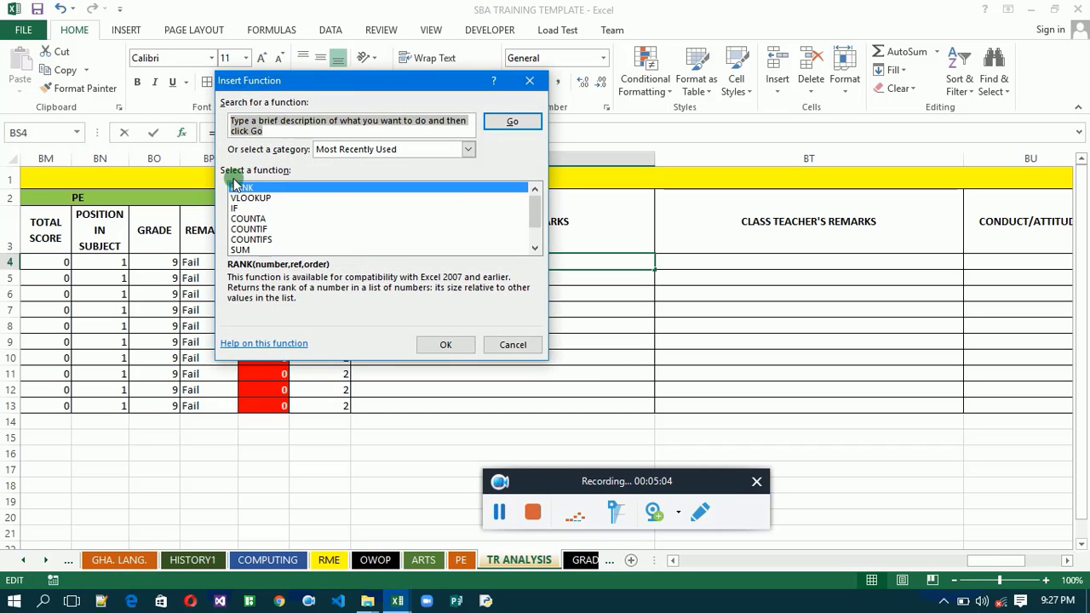
left_click(245, 191)
double_click(248, 198)
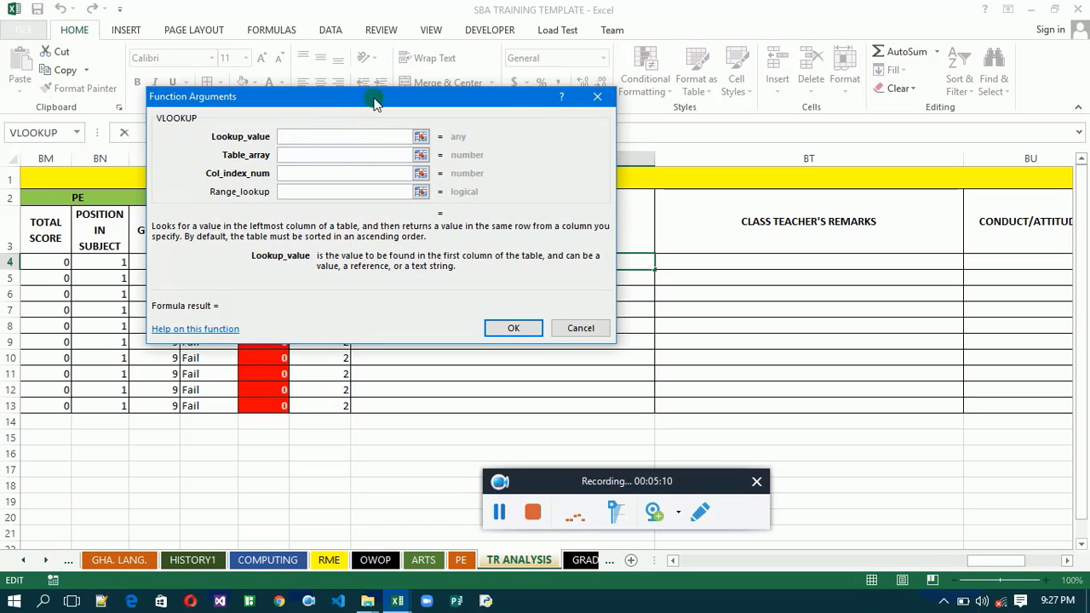
left_click_drag(375, 102, 750, 83)
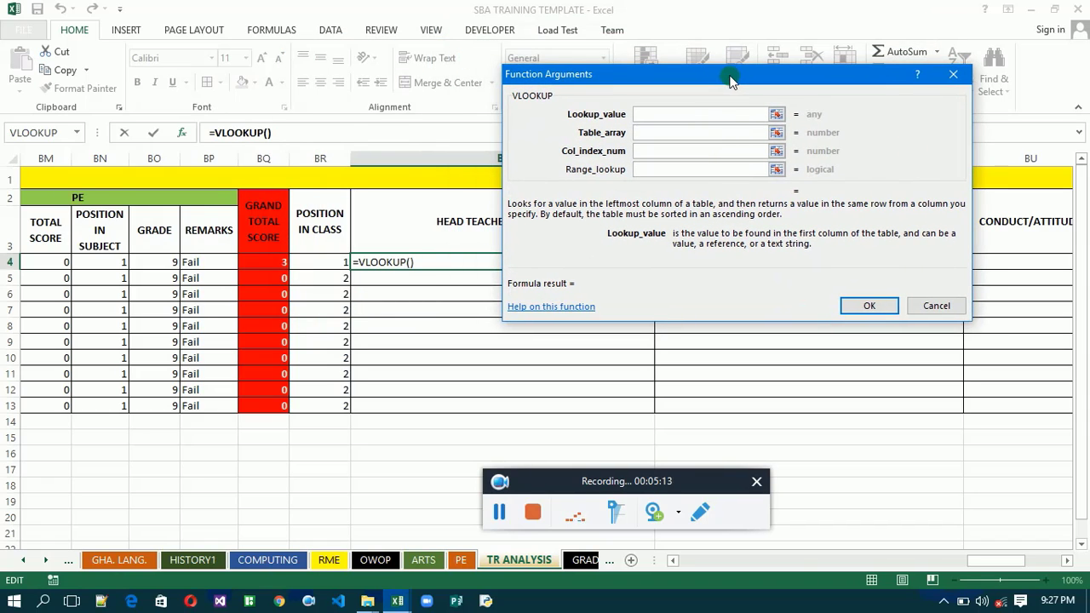
left_click(273, 267)
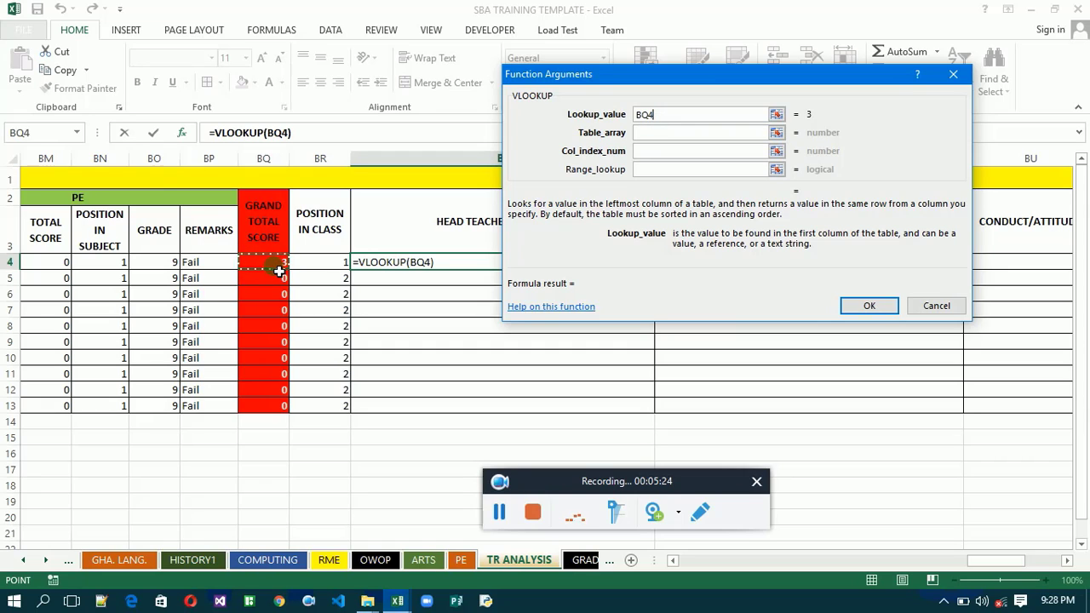
- Set the VLOOKUP Table_array to the remarks table 'GRADING SYSTEM'!$E$14:$P$23 as an absolute reference
left_click(639, 180)
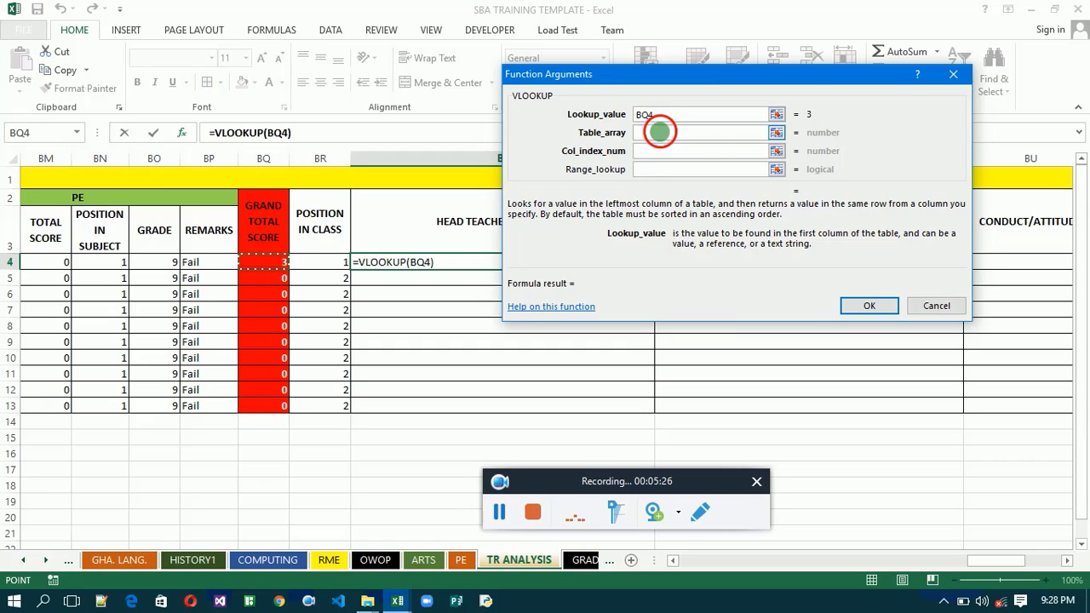
left_click(666, 135)
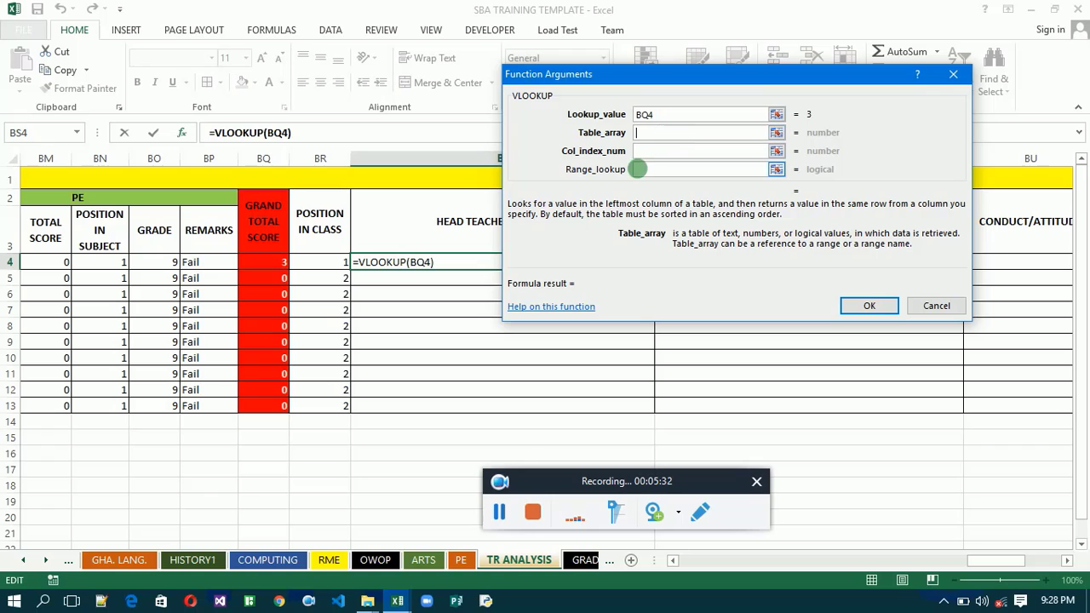
left_click(581, 566)
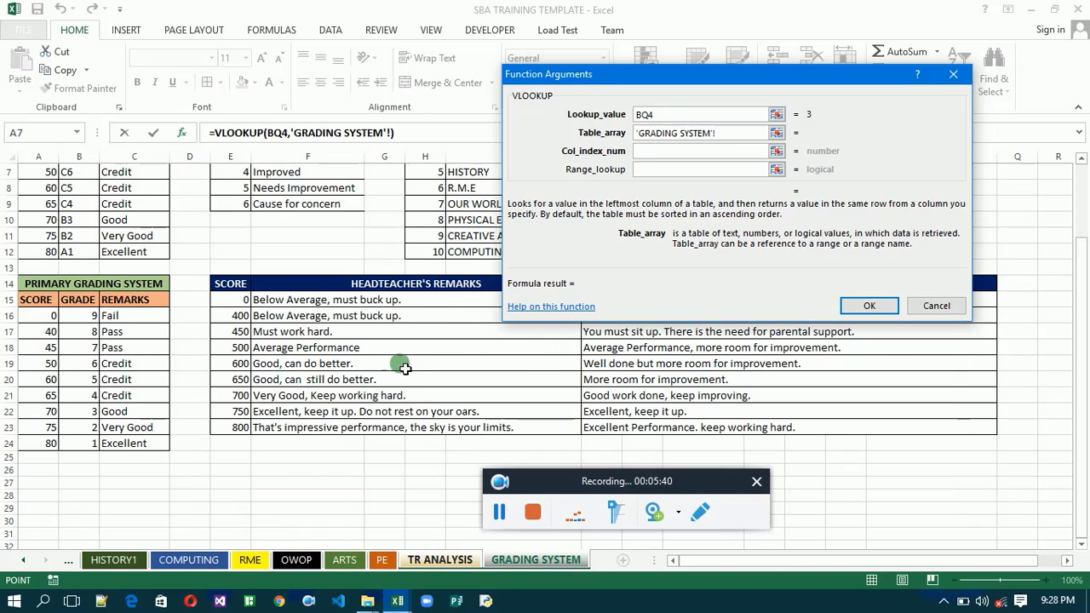
left_click(228, 288)
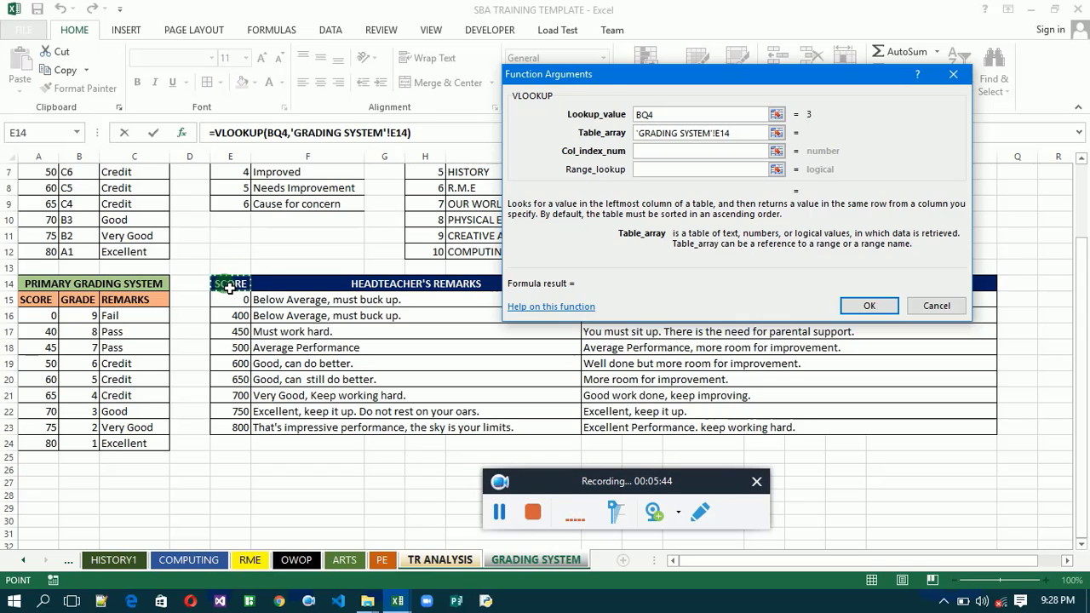
left_click_drag(229, 288, 825, 427)
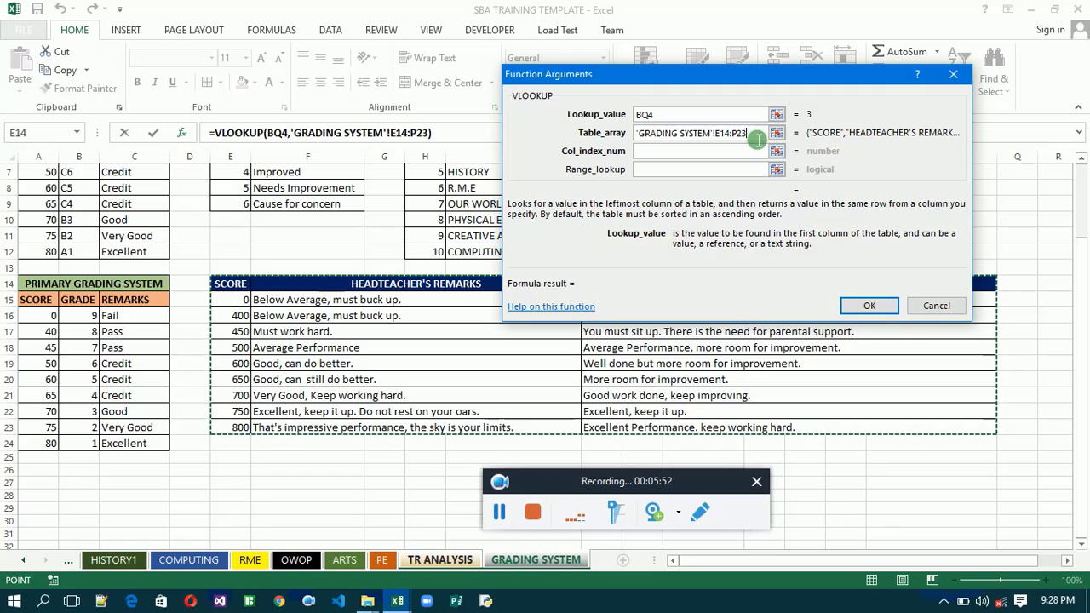
double_click(649, 134)
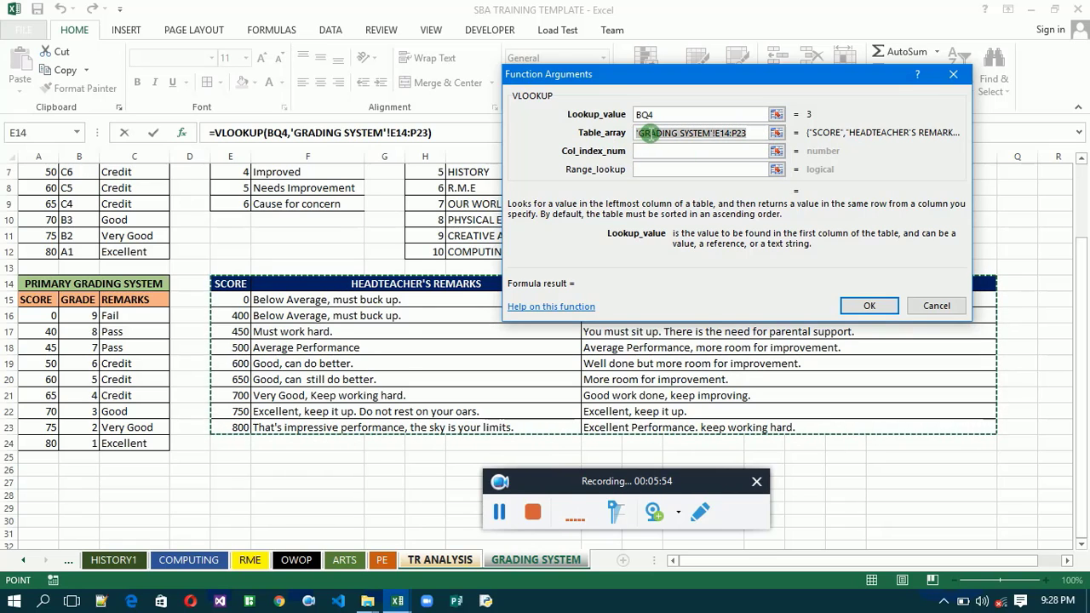
left_click_drag(649, 133, 632, 137)
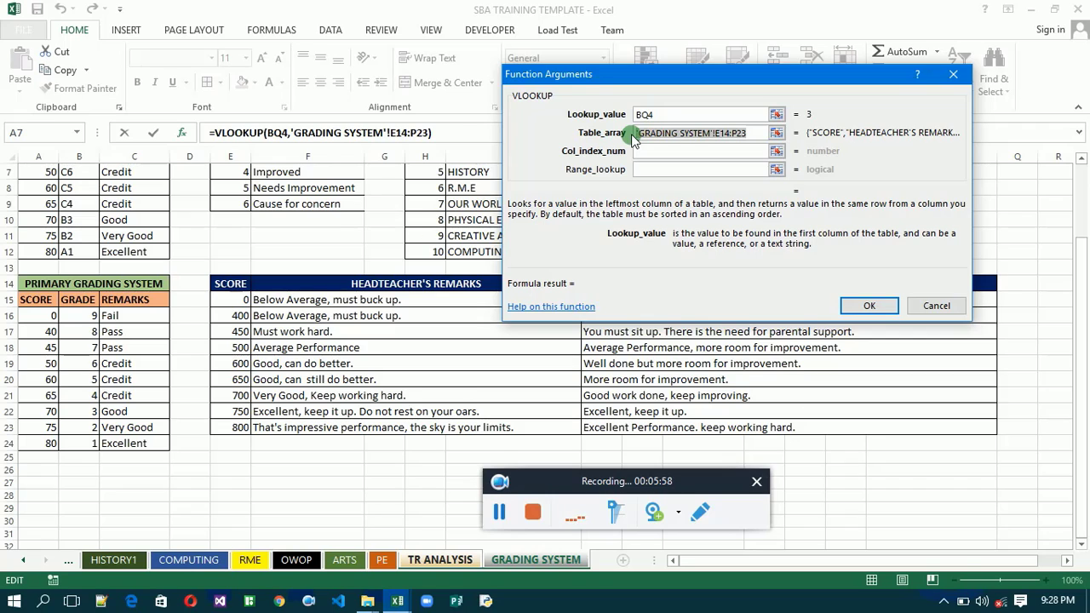
key("F4")
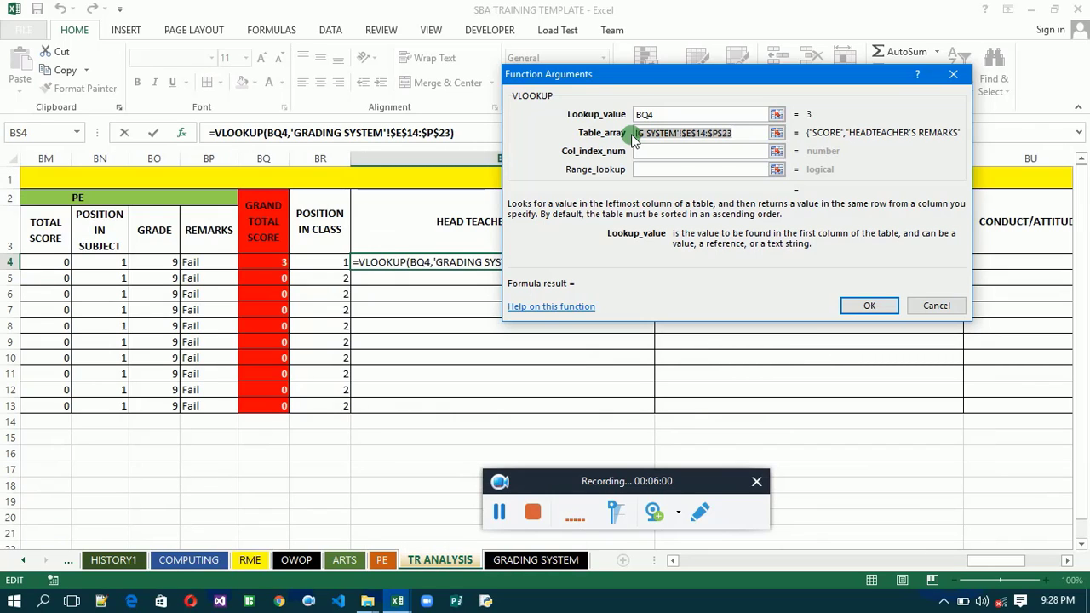
- Set the VLOOKUP Col_index_num to 2 and fill the BS4 head teacher's remark formula down through row 13
left_click(665, 158)
left_click(665, 156)
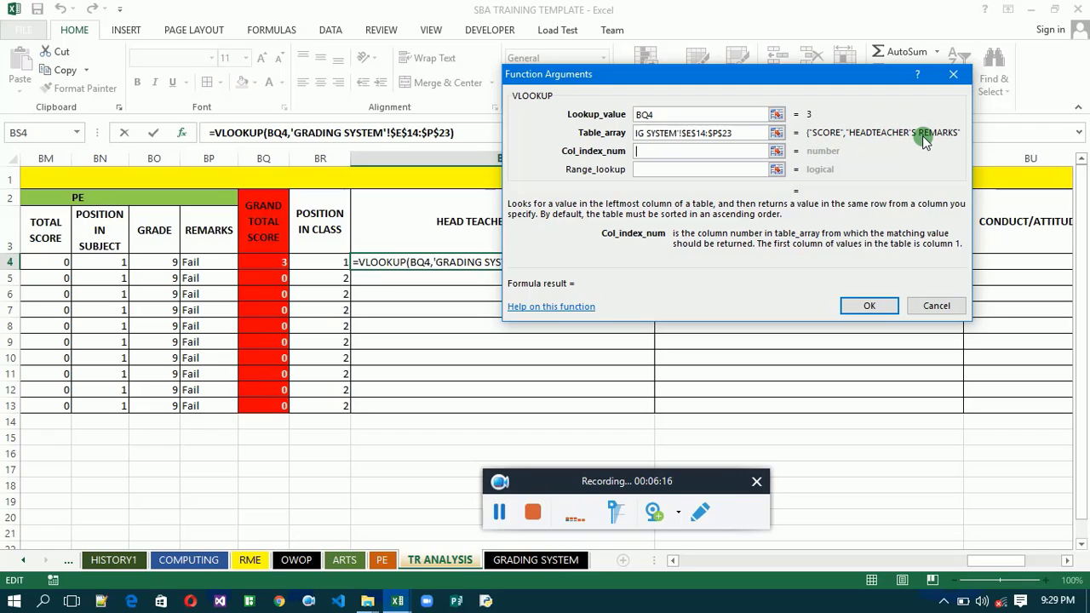
type("2")
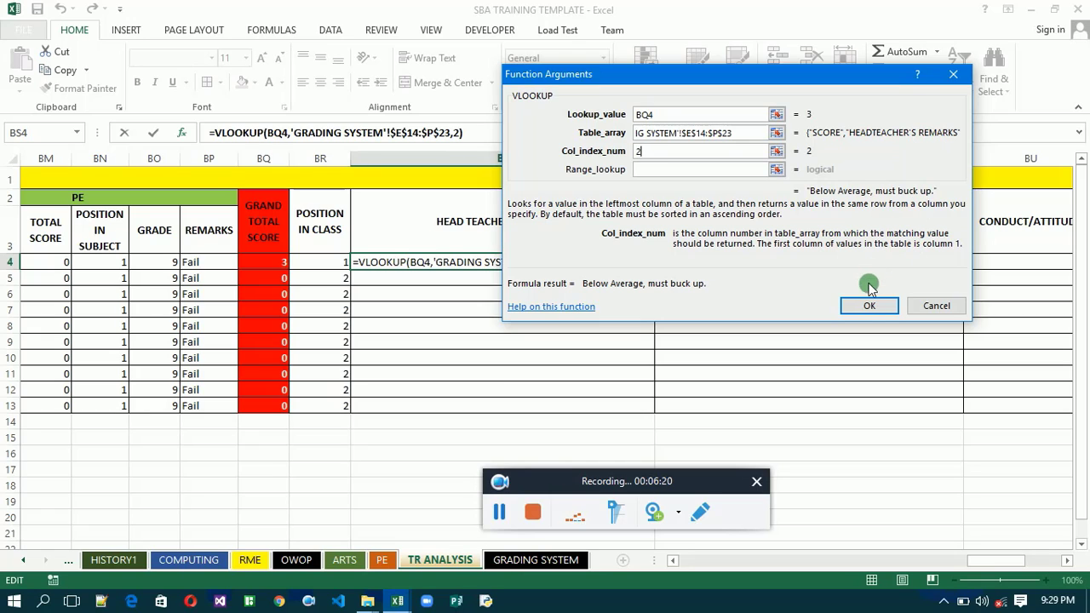
left_click(868, 309)
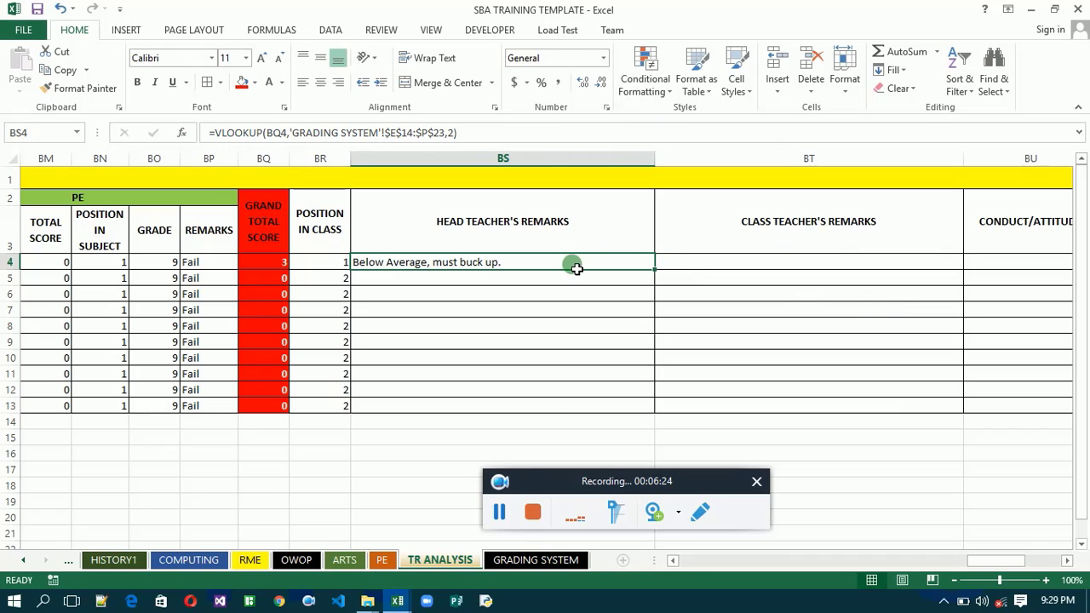
double_click(654, 270)
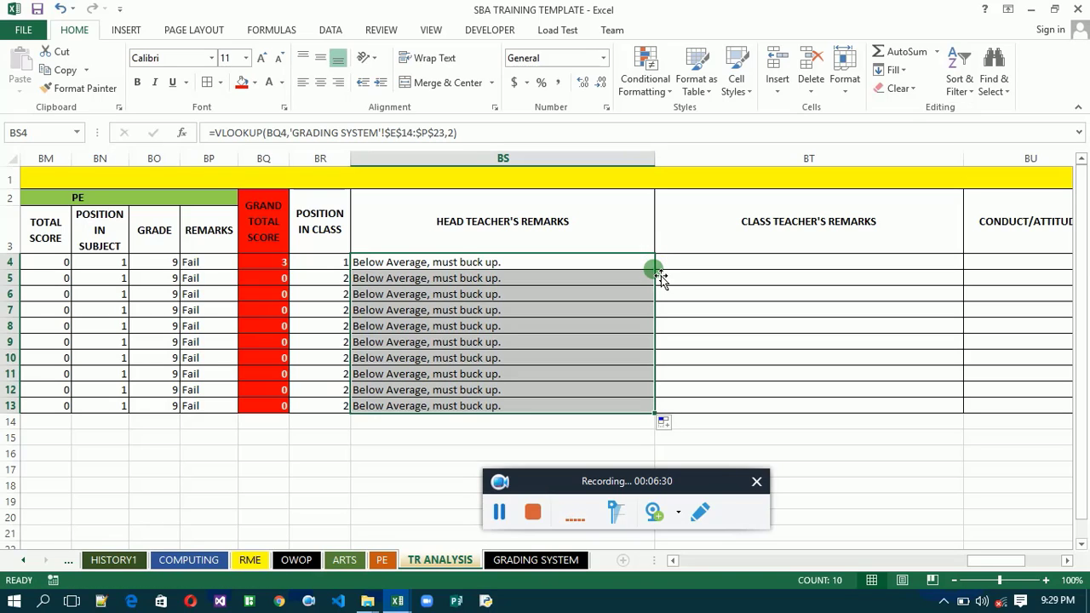
left_click(632, 262)
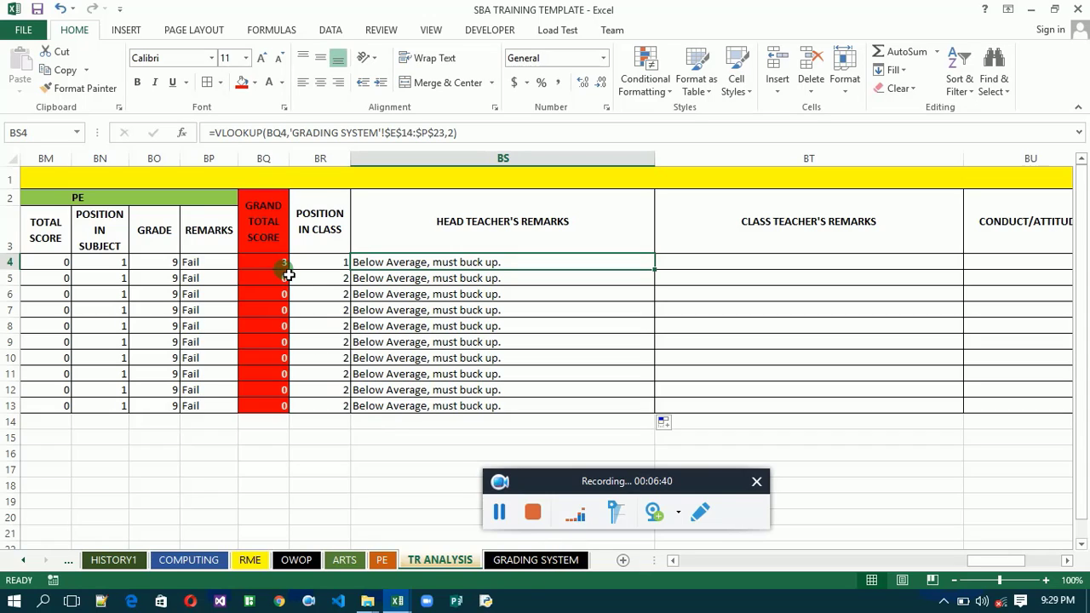
- Insert the VLOOKUP function in the first CLASS TEACHER'S REMARKS cell, BT4, with BQ4 as its Lookup_value
left_click(535, 562)
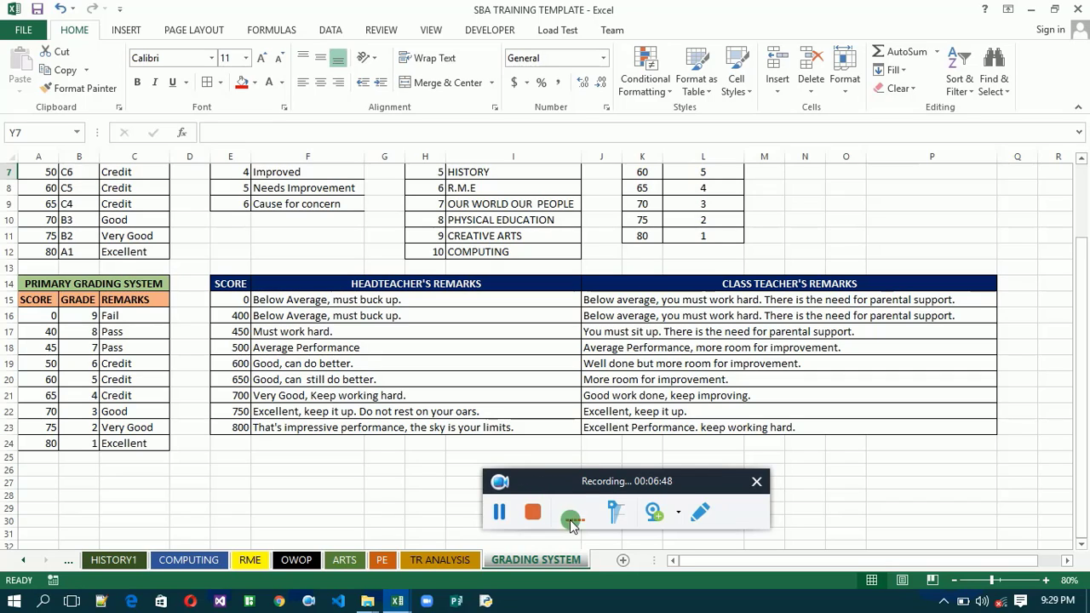
left_click(460, 559)
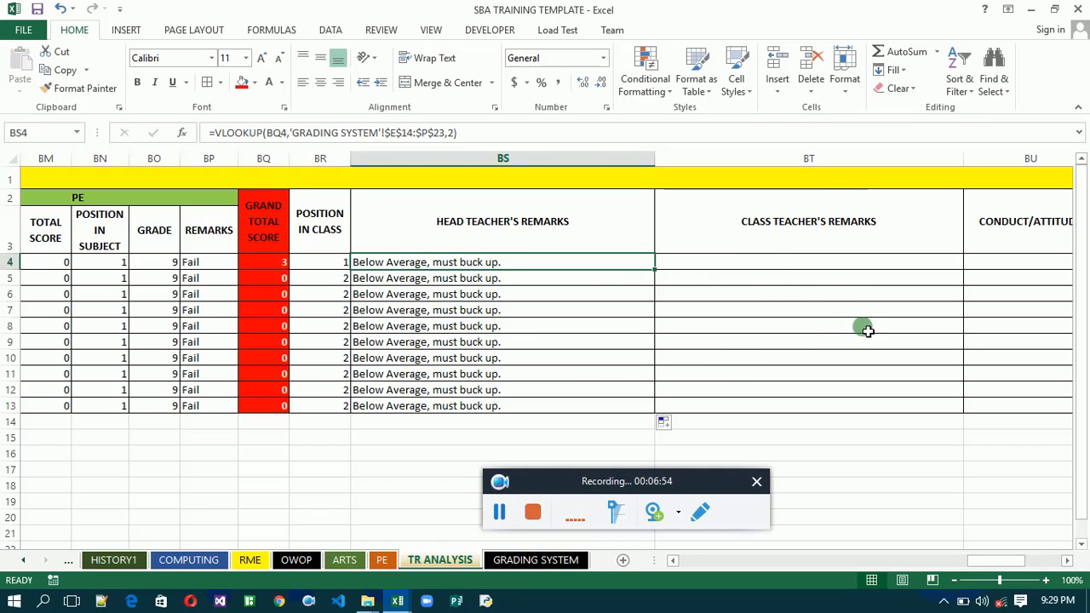
left_click(772, 266)
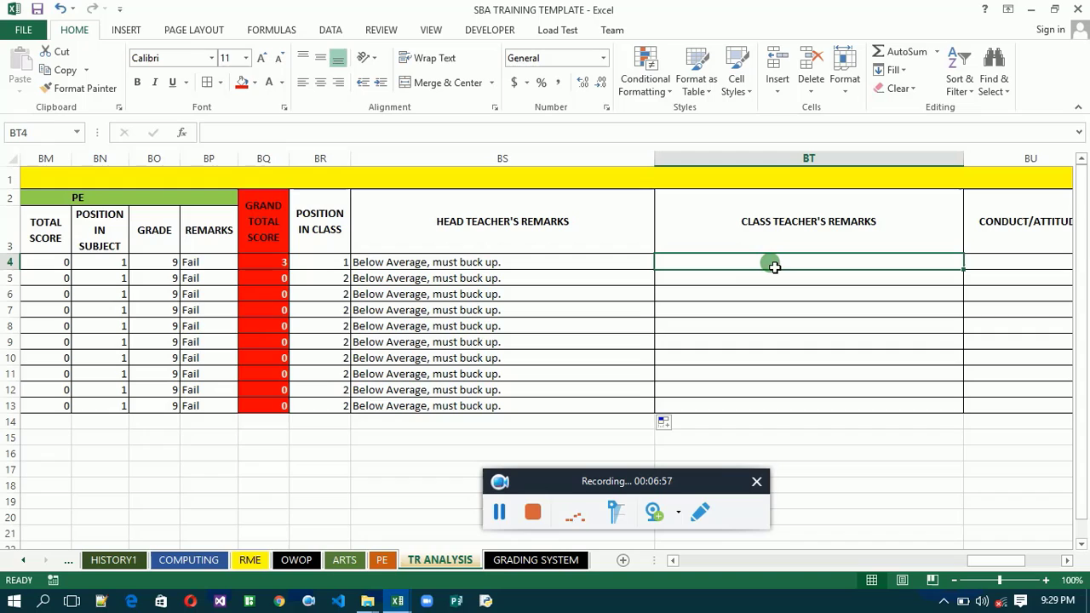
left_click(181, 133)
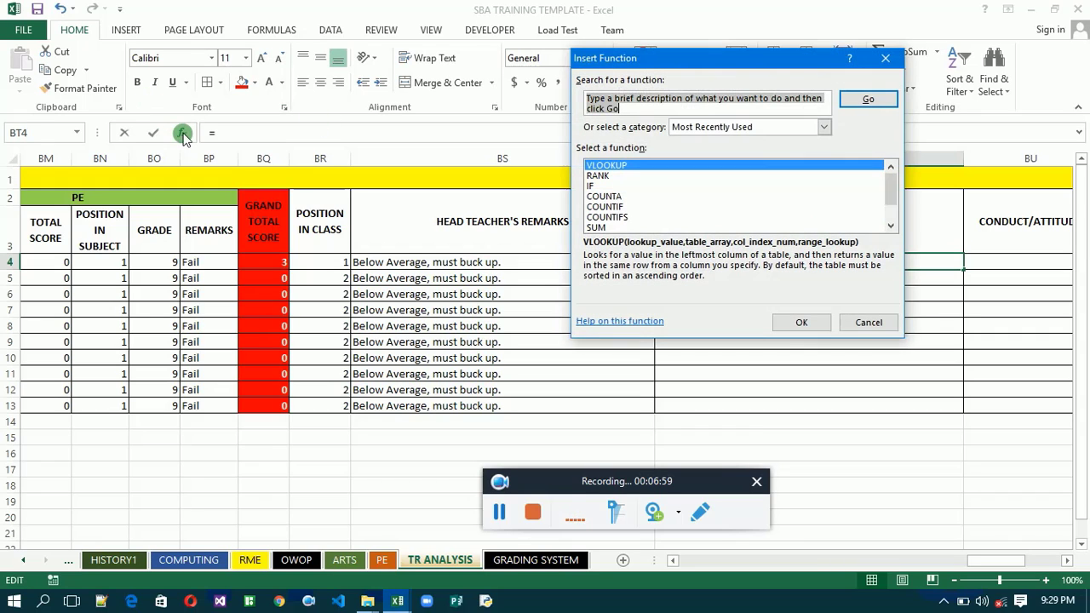
double_click(650, 165)
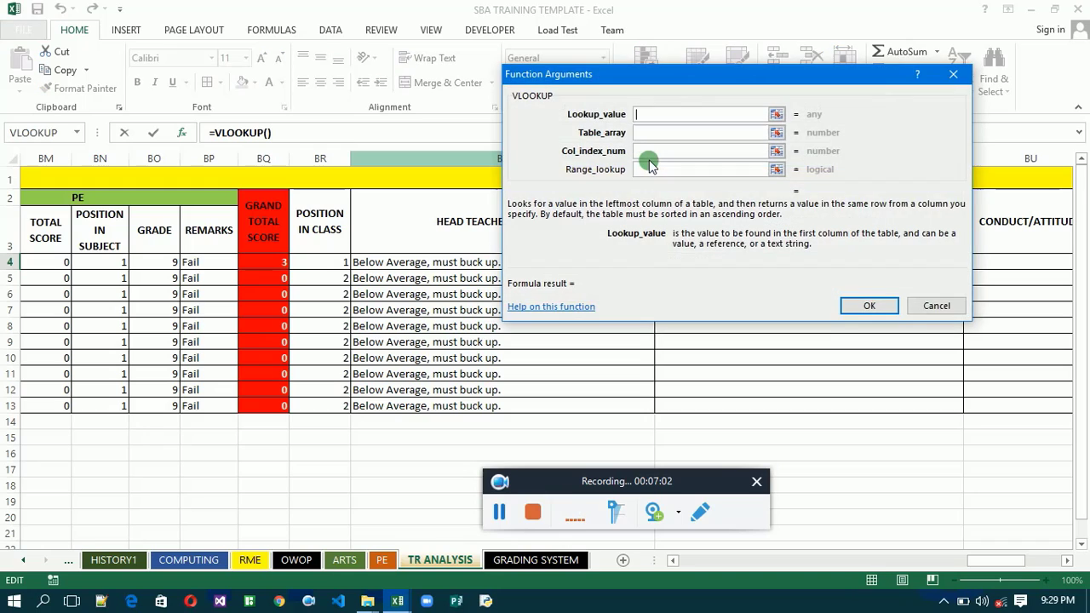
mouse_move(649, 161)
left_mouse_down()
mouse_move(643, 133)
mouse_move(660, 142)
left_mouse_up()
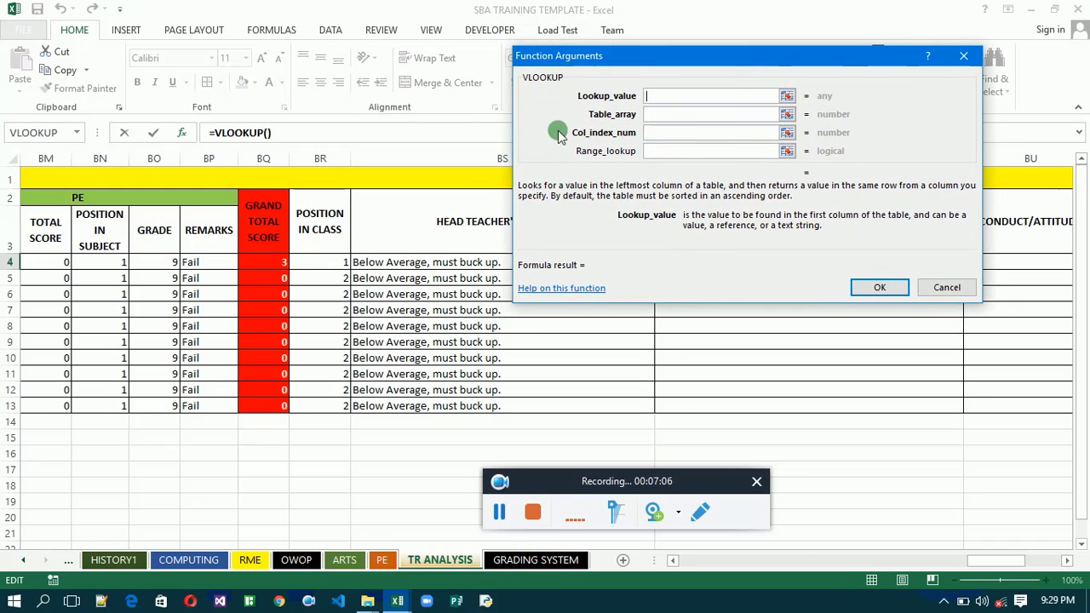
left_click(271, 269)
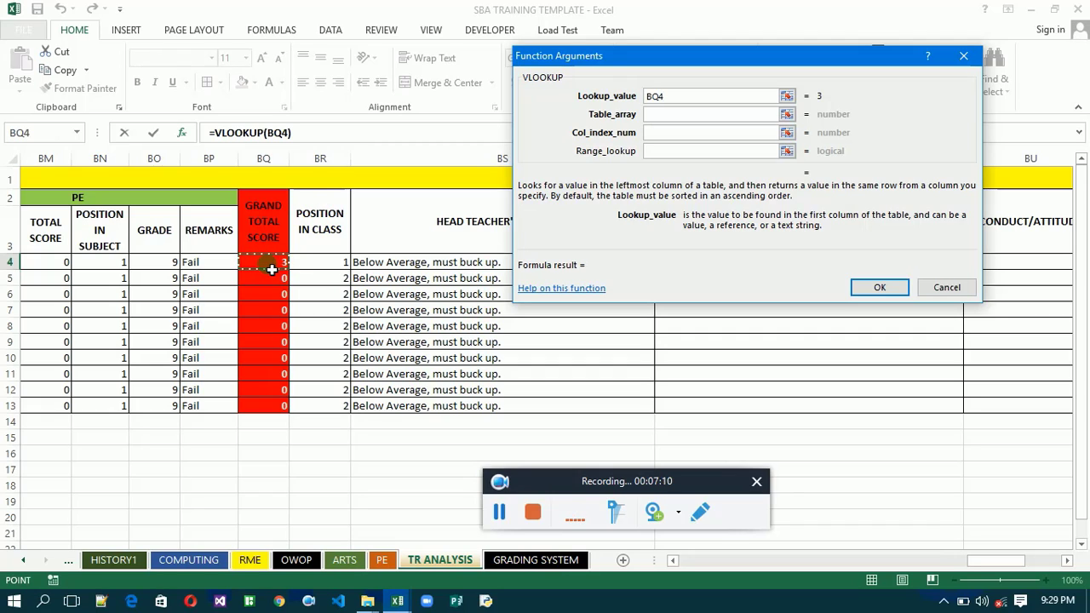
- Set the BT4 VLOOKUP's Table_array to the remarks table 'GRADING SYSTEM'!$E$14:$P$23 as an absolute reference
left_click(664, 113)
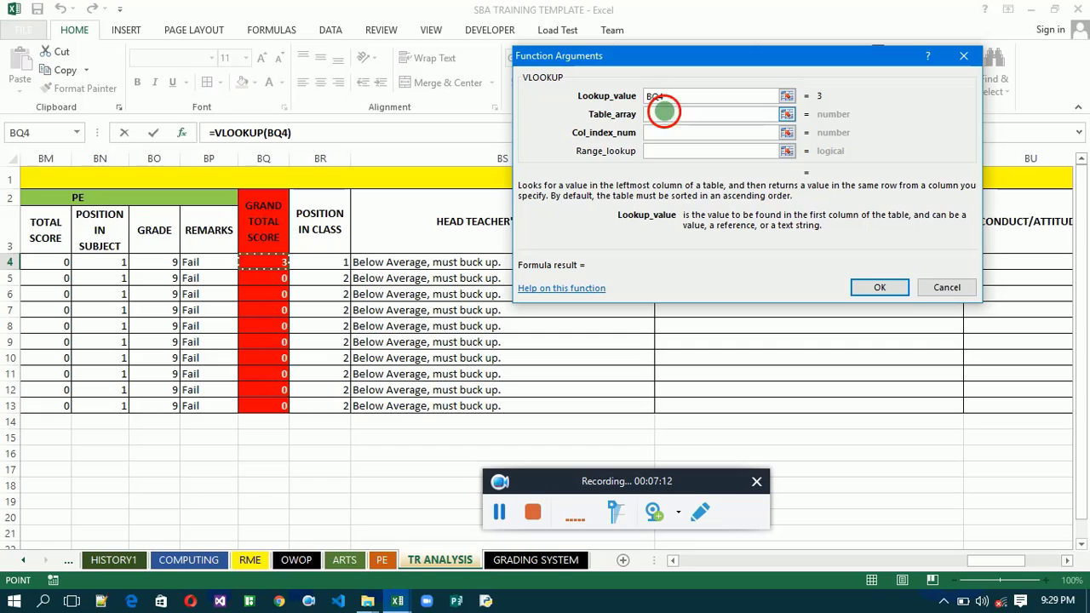
left_click(553, 563)
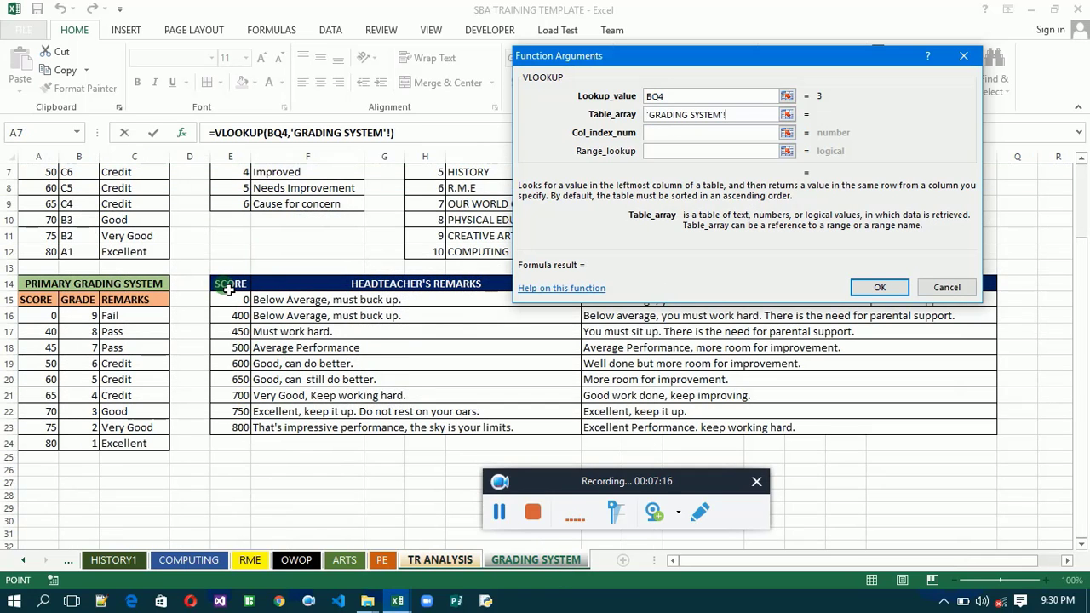
left_click_drag(228, 290, 830, 432)
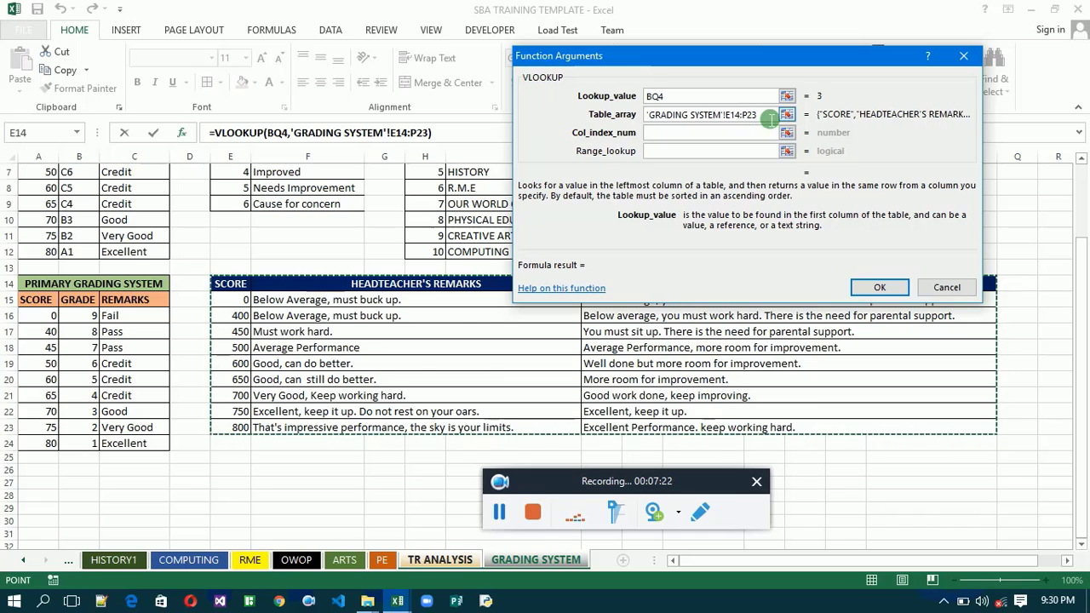
left_click_drag(762, 115, 634, 110)
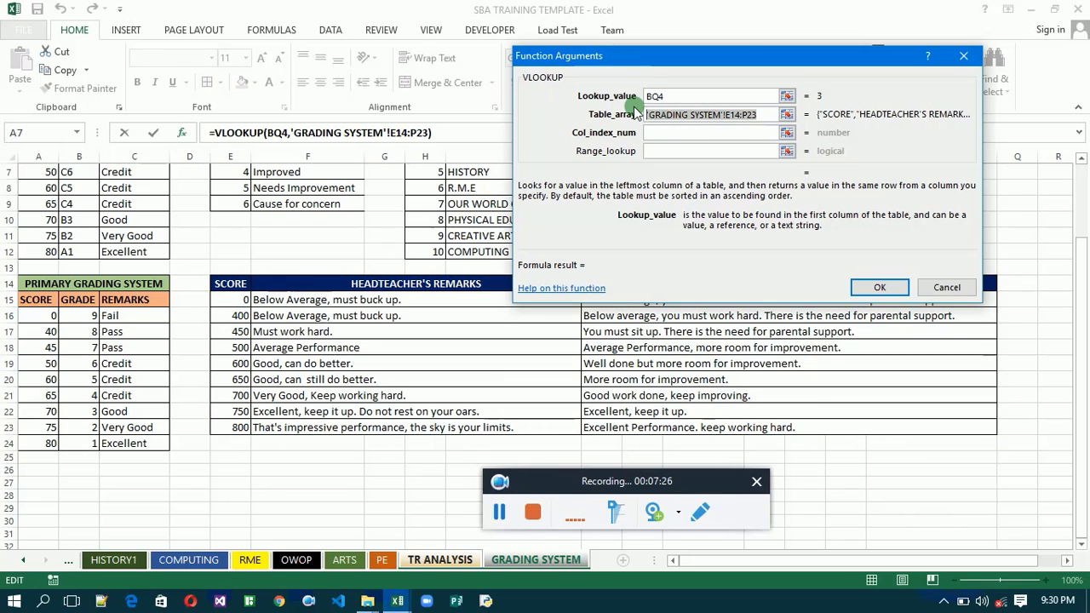
key("F4")
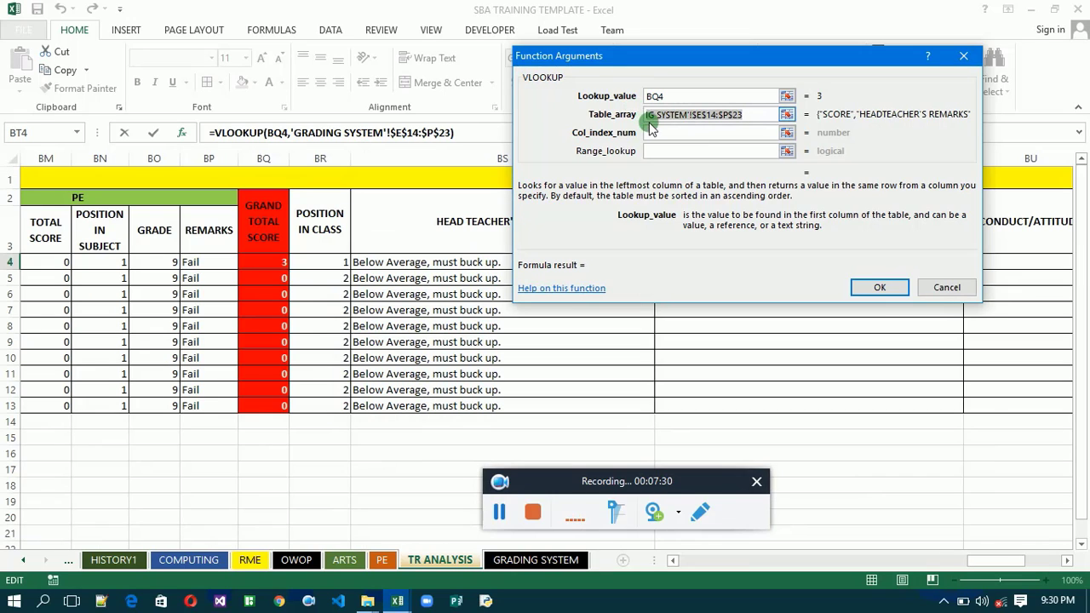
- Set the VLOOKUP Col_index_num to 6 and complete the class teacher's remark formula in BT4
left_click(662, 134)
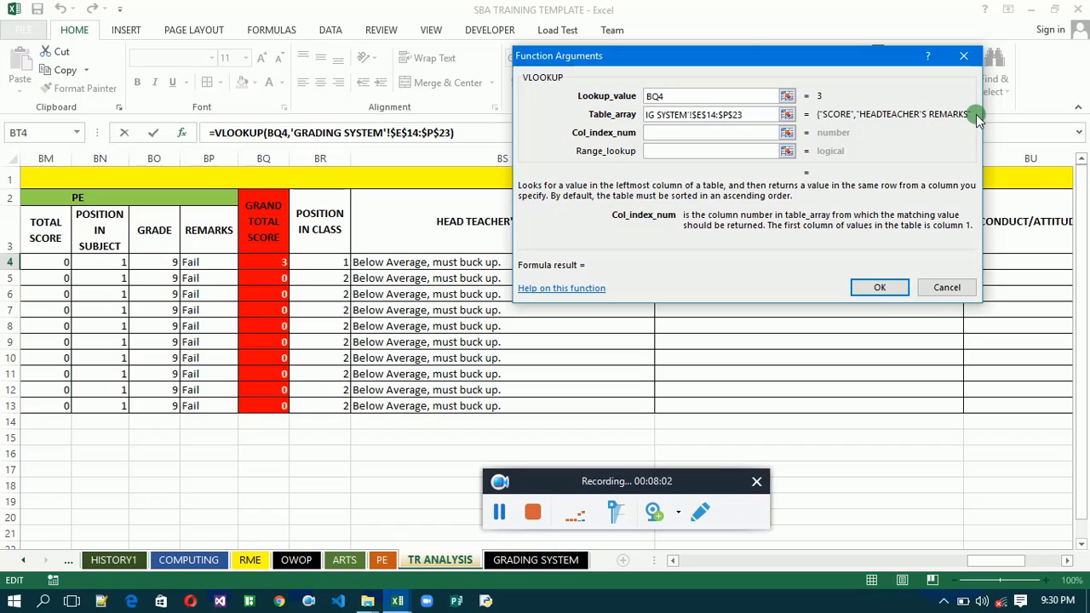
type("3")
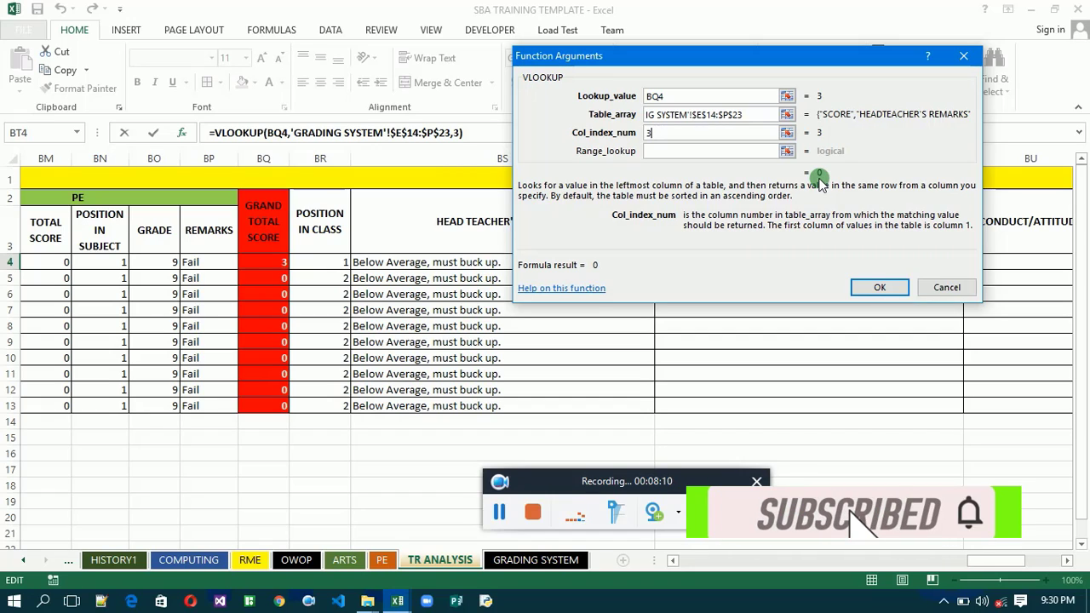
key("BackSpace")
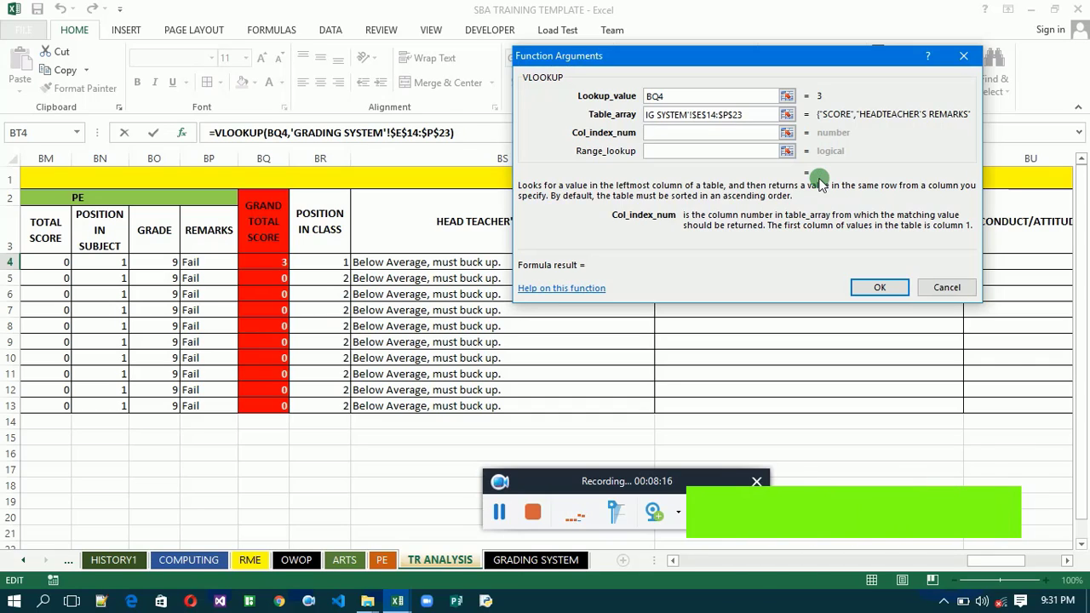
key("BackSpace")
type("5")
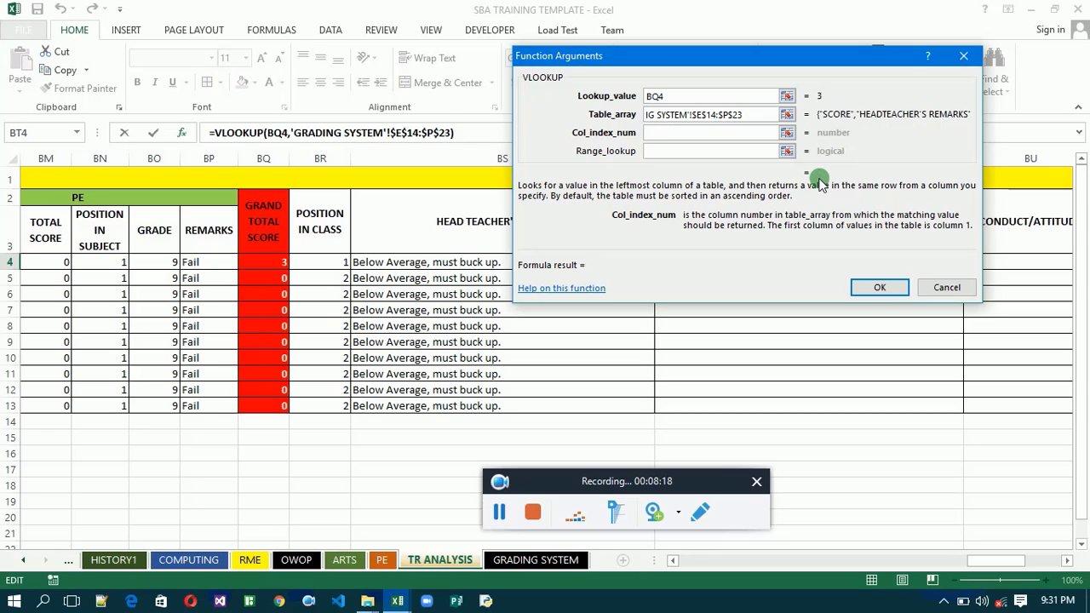
type("6")
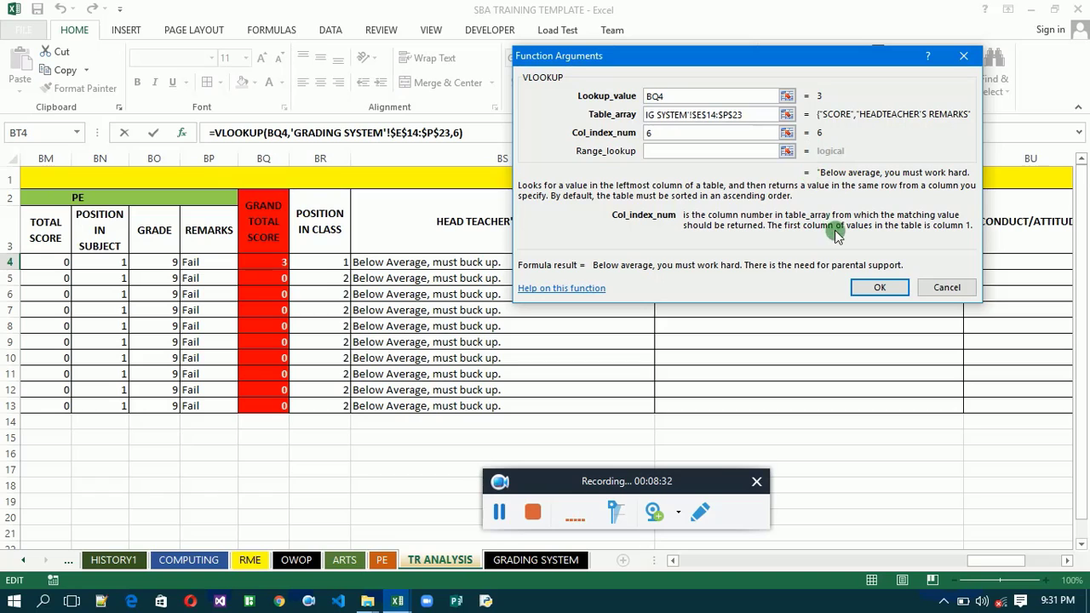
left_click(876, 287)
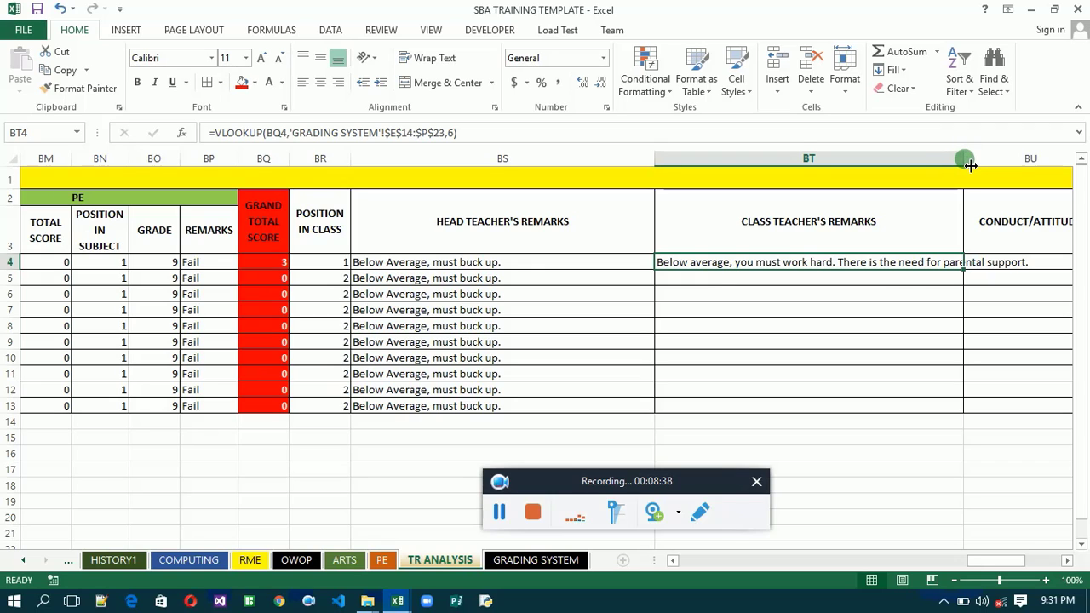
- Widen column BT to fit the class teacher's remark and fill the BT4 formula down through row 13
left_click_drag(969, 164, 1050, 157)
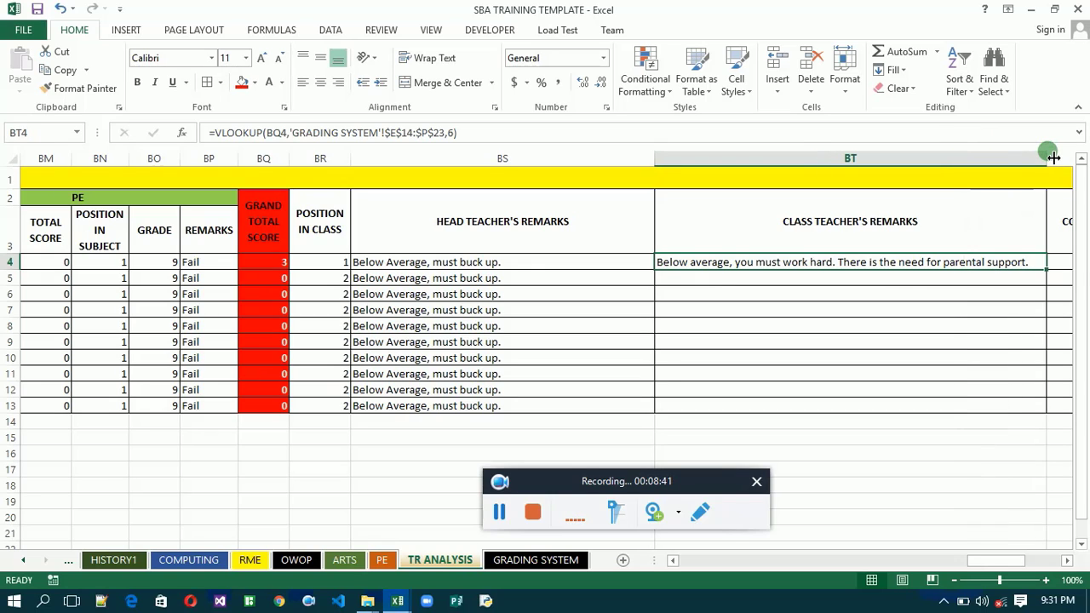
double_click(1047, 270)
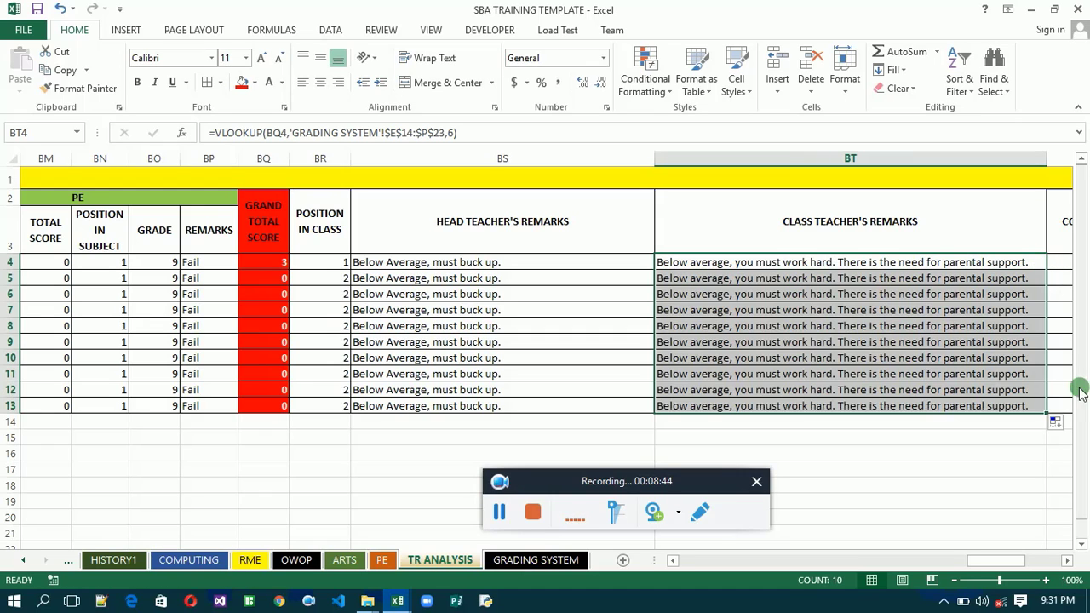
- Link the first ENGLISH GRADE cell, BW4, to the grade in the ENGLISH sheet with the formula =ENGLISH!X4
left_click(1067, 559)
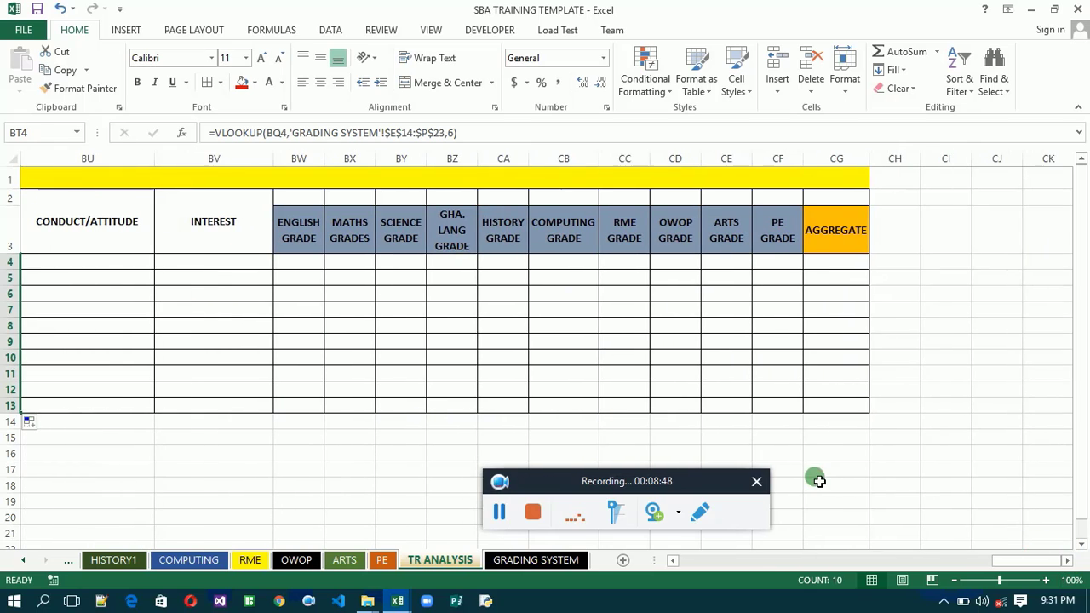
left_click(673, 560)
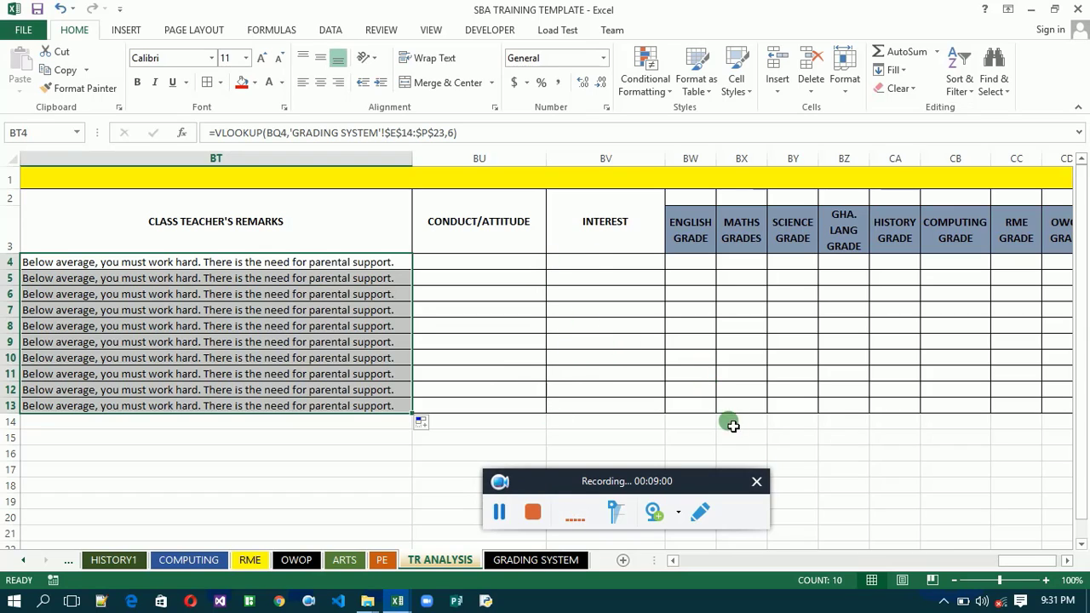
left_click(1067, 561)
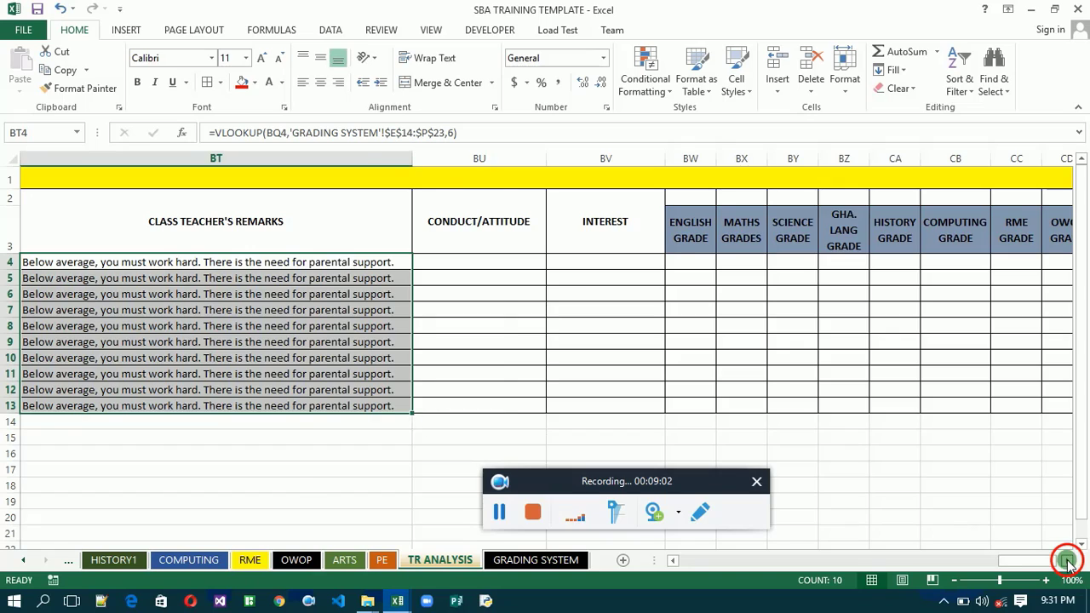
left_click(710, 514)
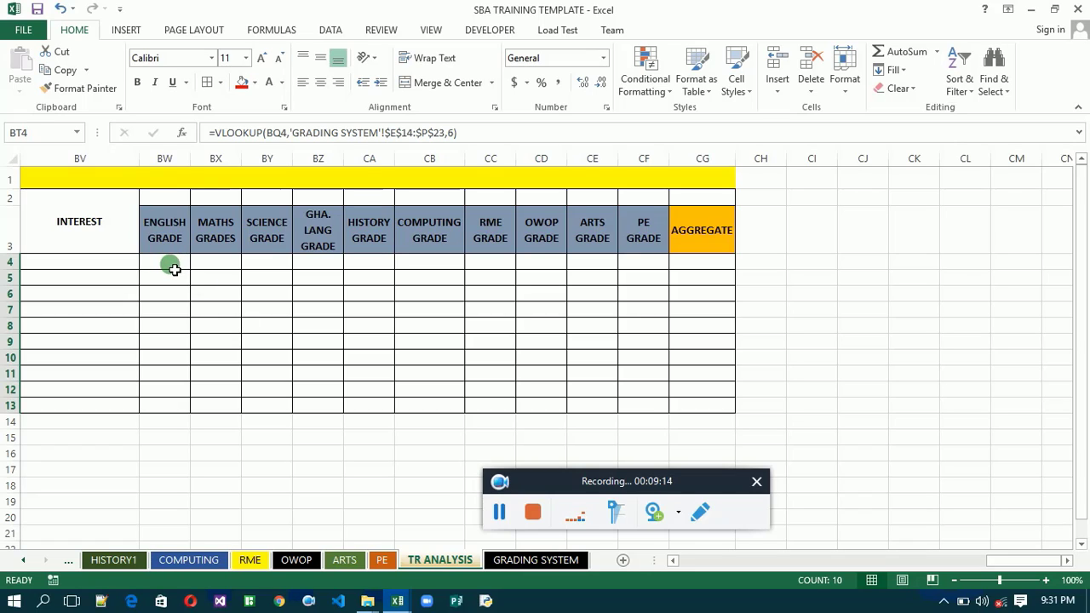
left_click(174, 269)
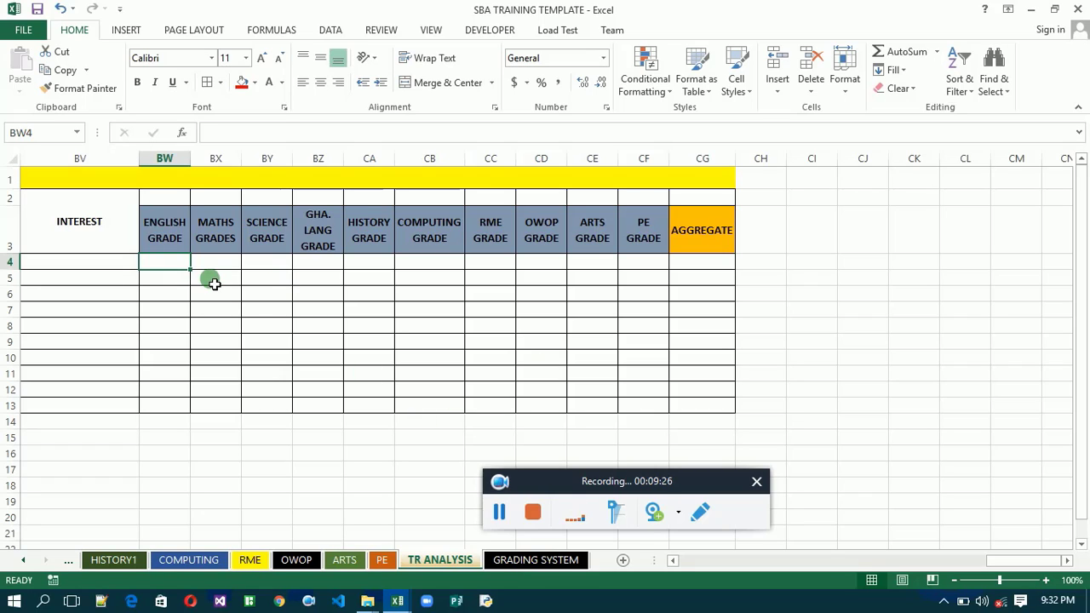
type("=")
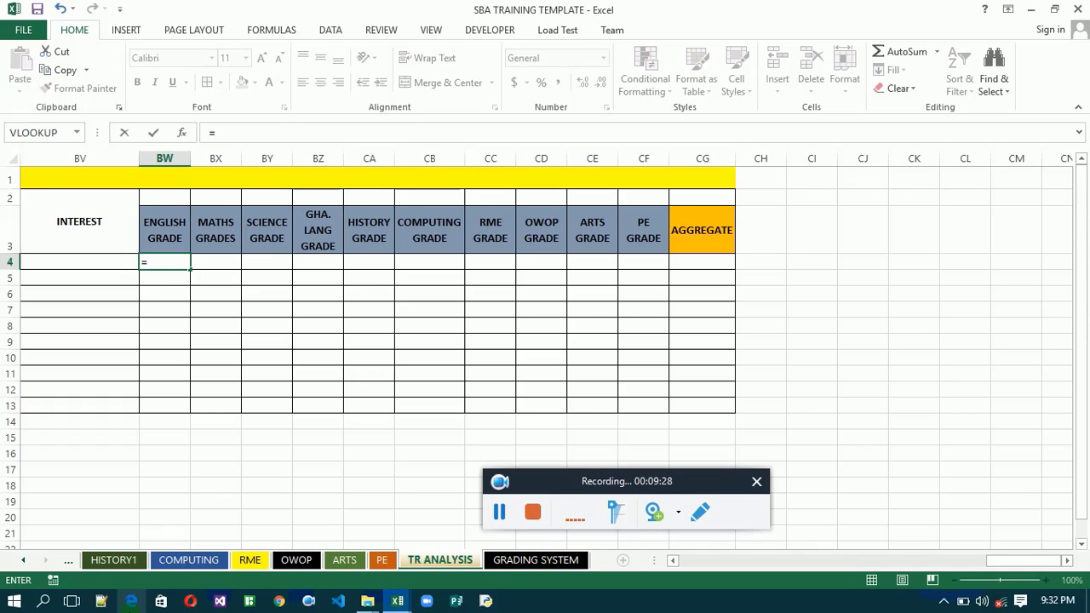
left_click(25, 565)
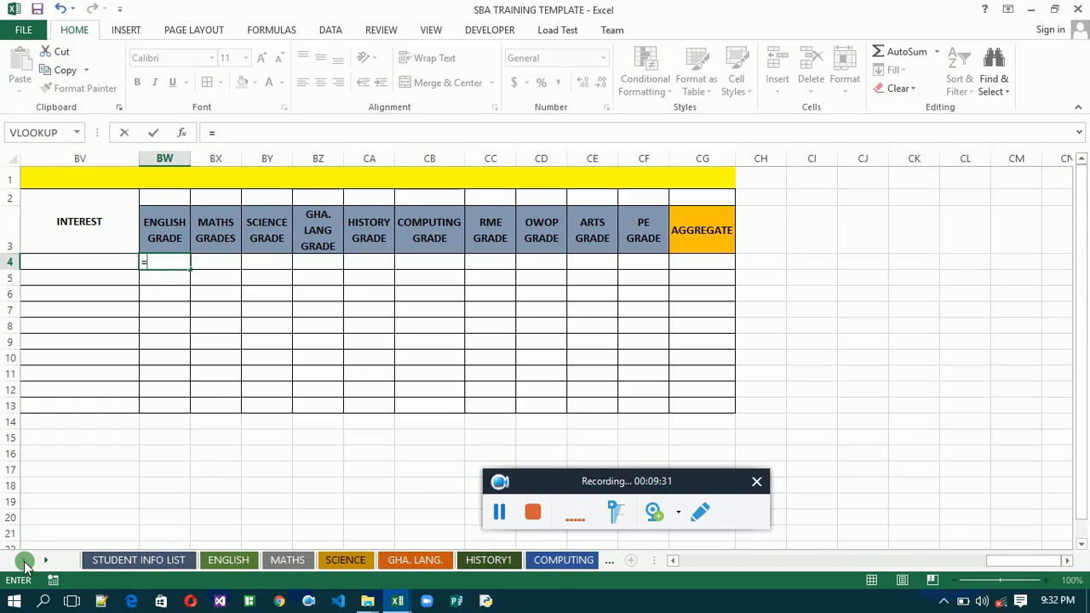
left_click(218, 561)
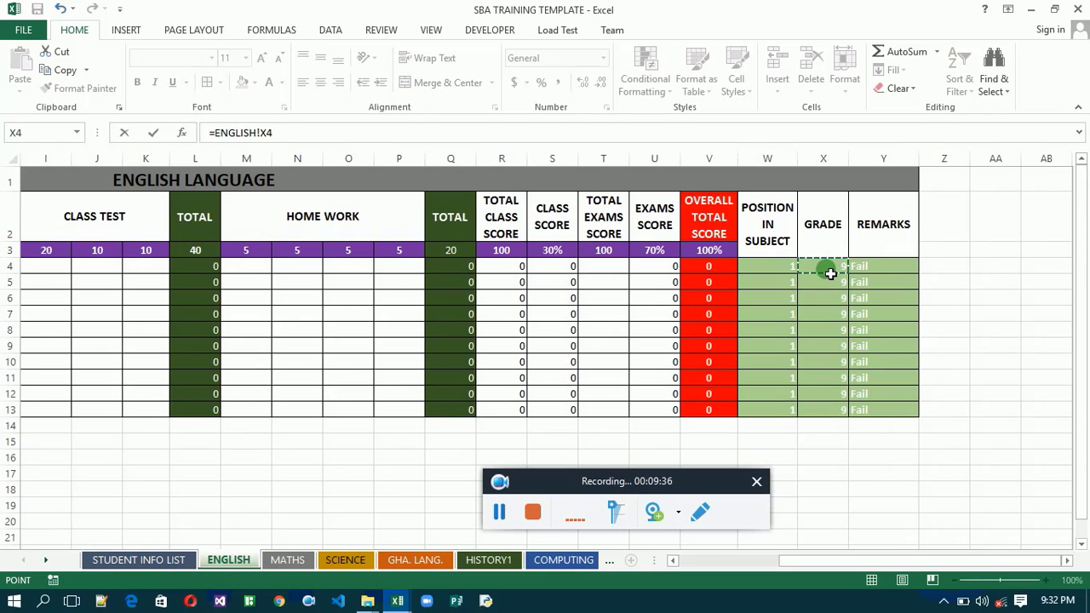
key("Return")
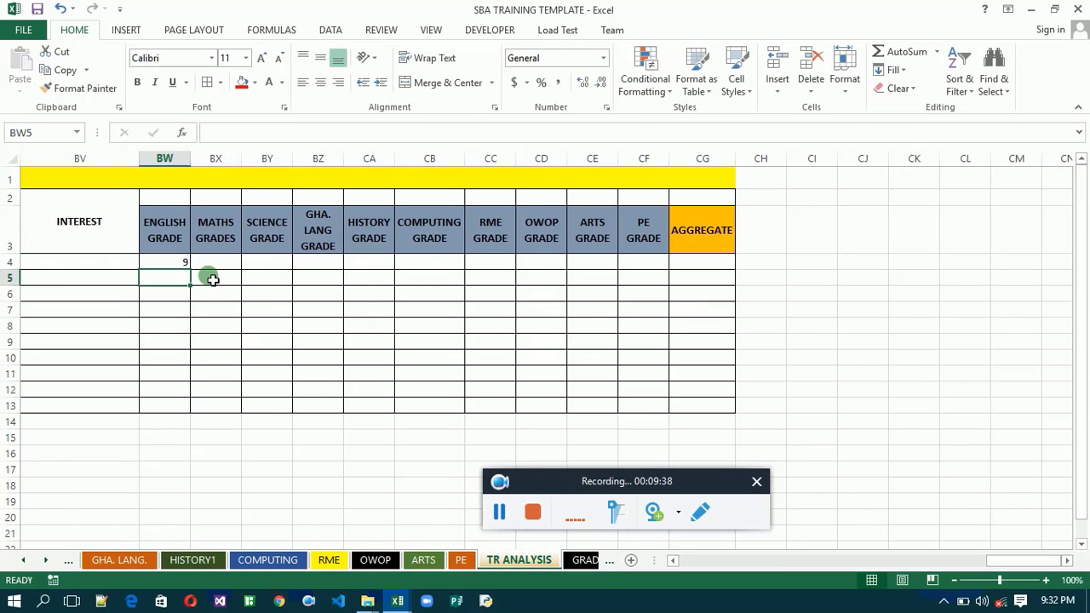
- Link the first MATHS GRADES cell, BX4, to the grade in the MATHS sheet with the formula =MATHS!X4
left_click(216, 267)
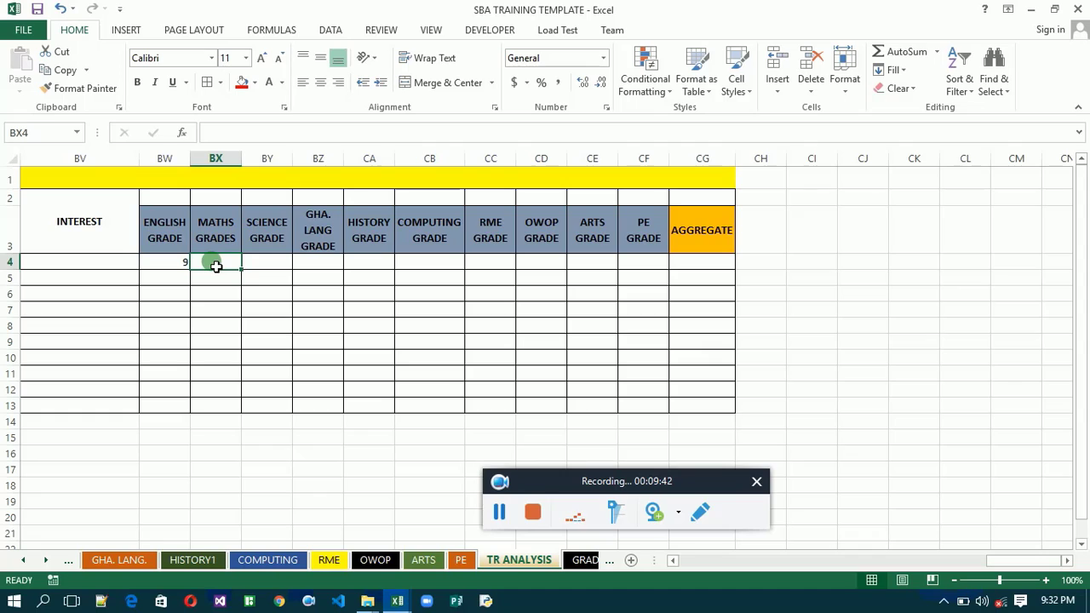
type("=")
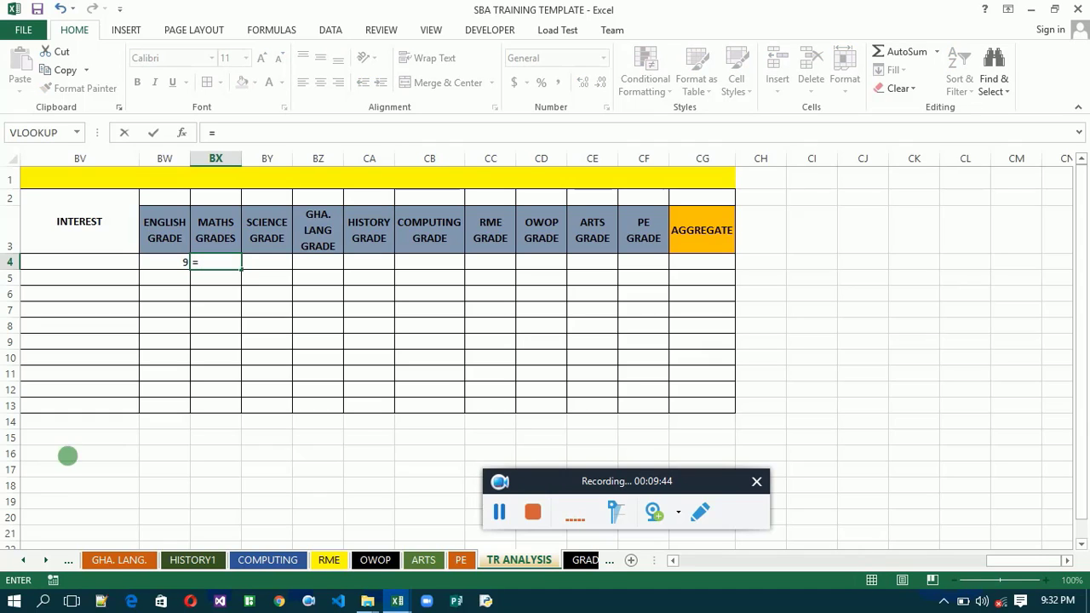
left_click(24, 560)
left_click(25, 560)
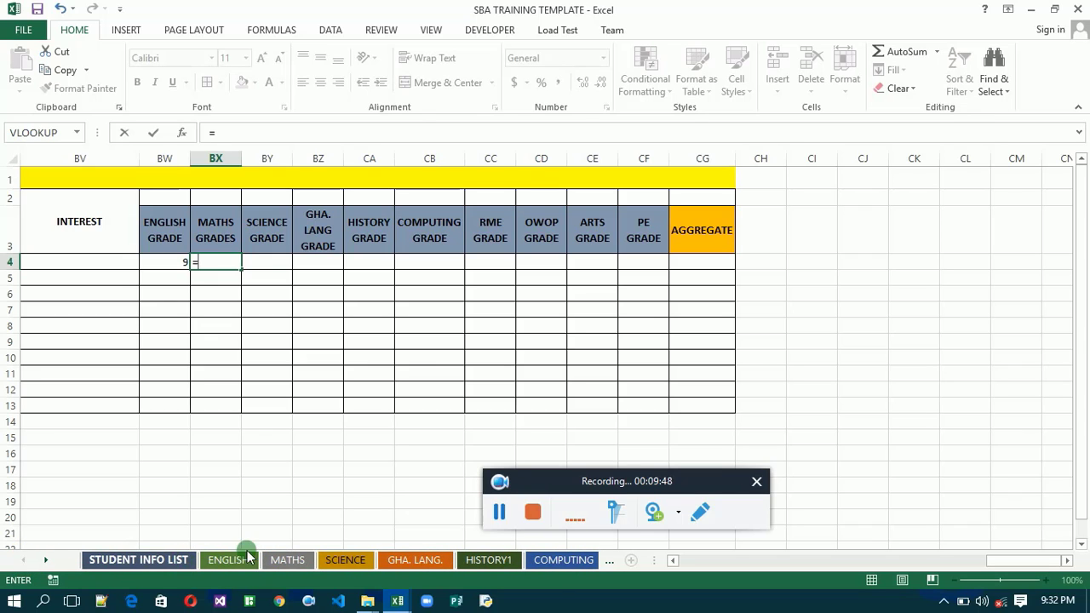
left_click(289, 560)
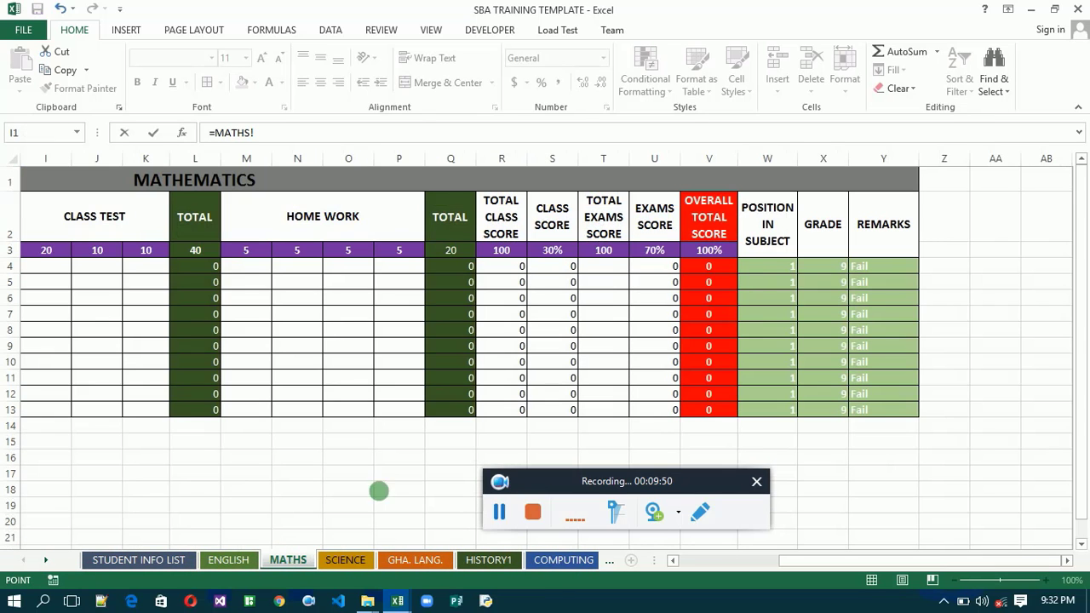
left_click(826, 269)
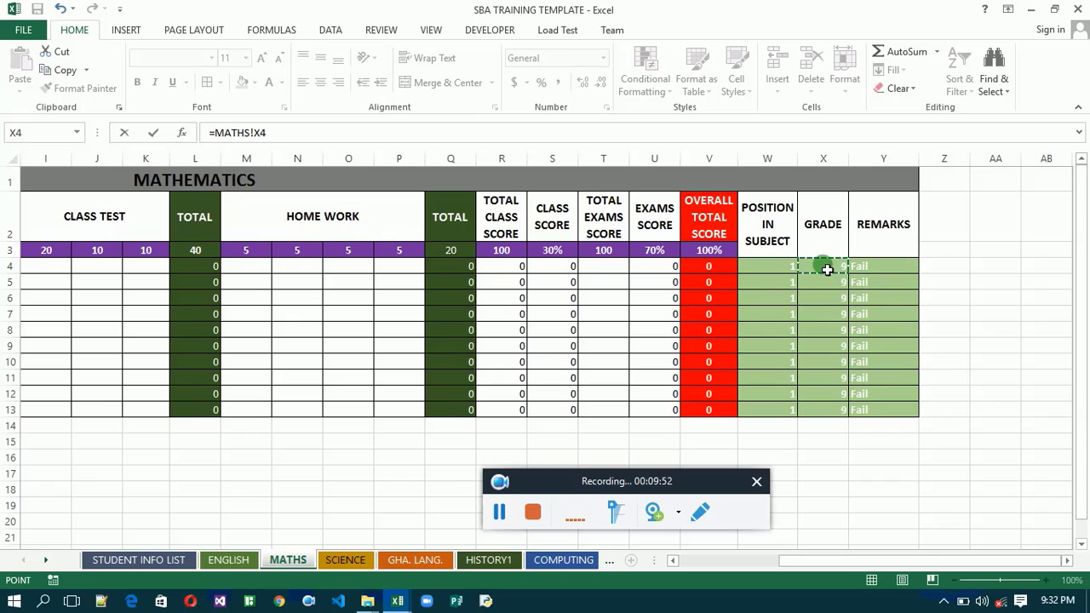
key("Return")
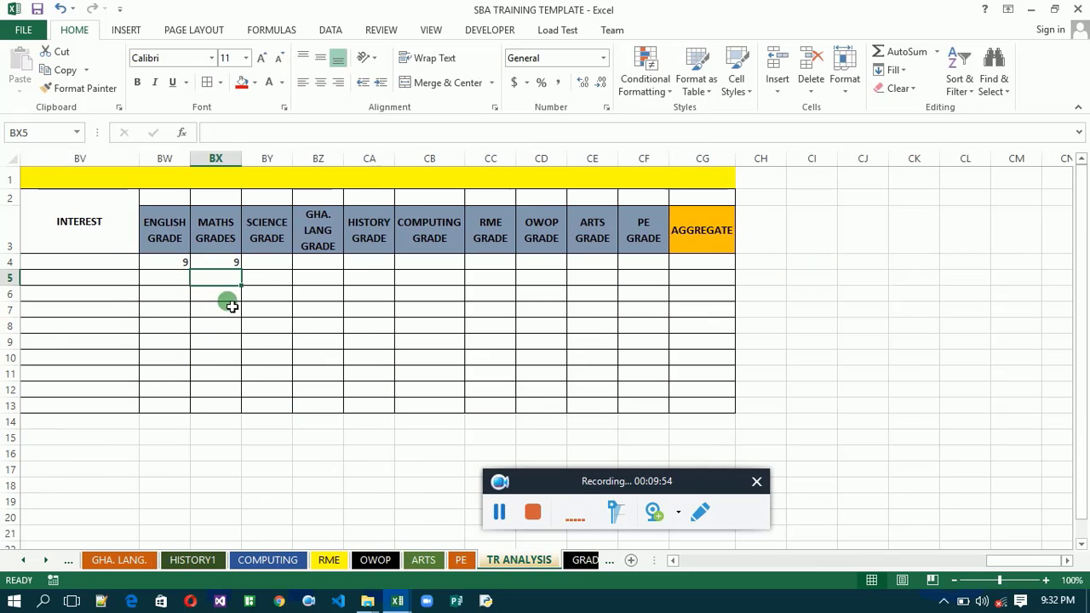
- Link the first SCIENCE GRADE cell, BY4, to the grade in the SCIENCE sheet with the formula =SCIENCE!X4
left_click(278, 267)
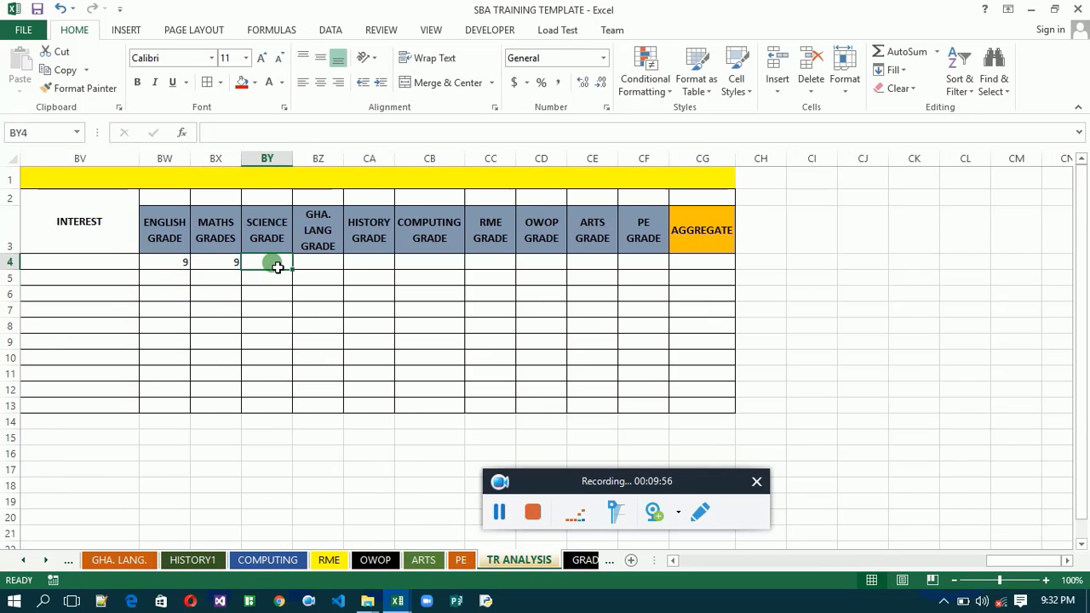
type("=")
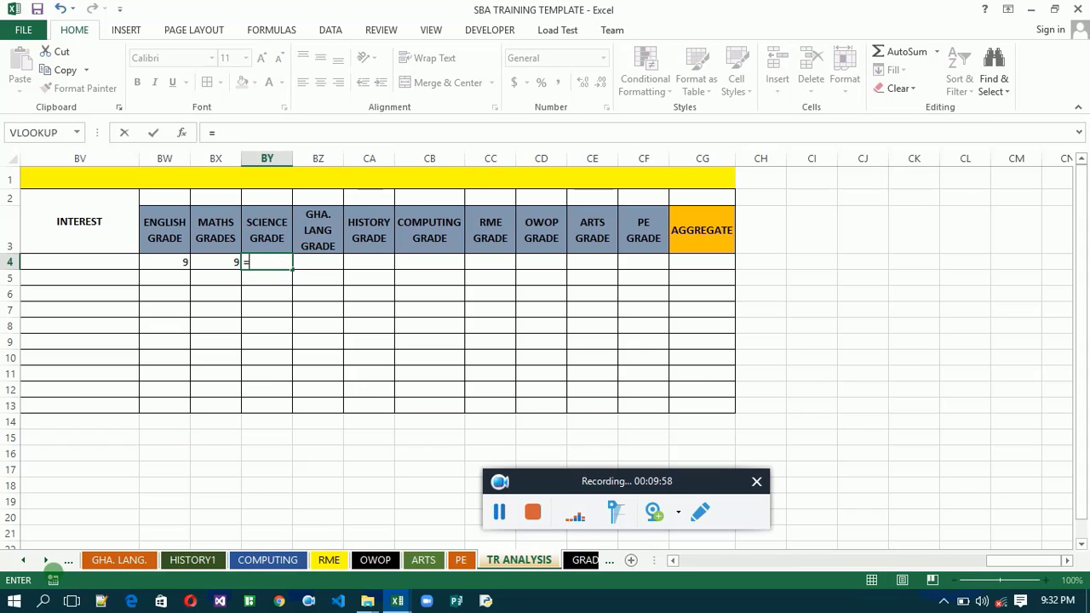
left_click(25, 562)
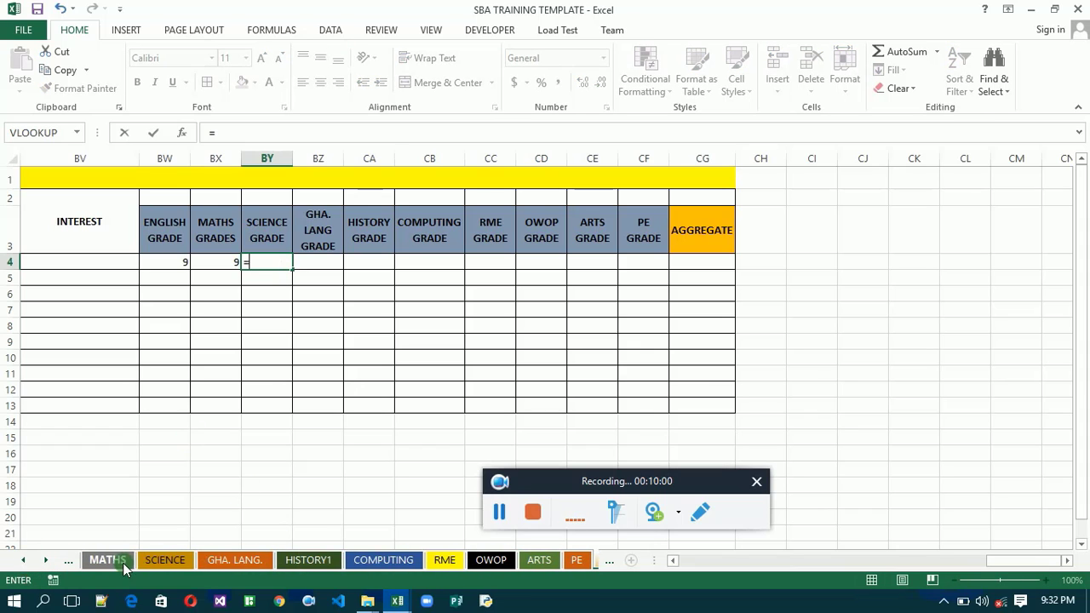
left_click(161, 560)
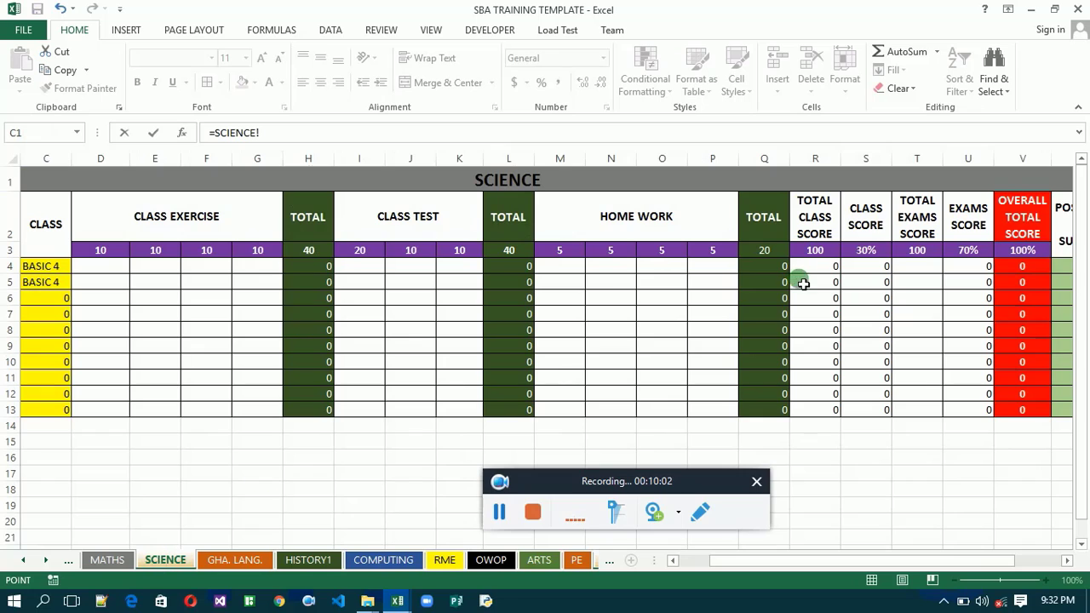
left_click(1065, 561)
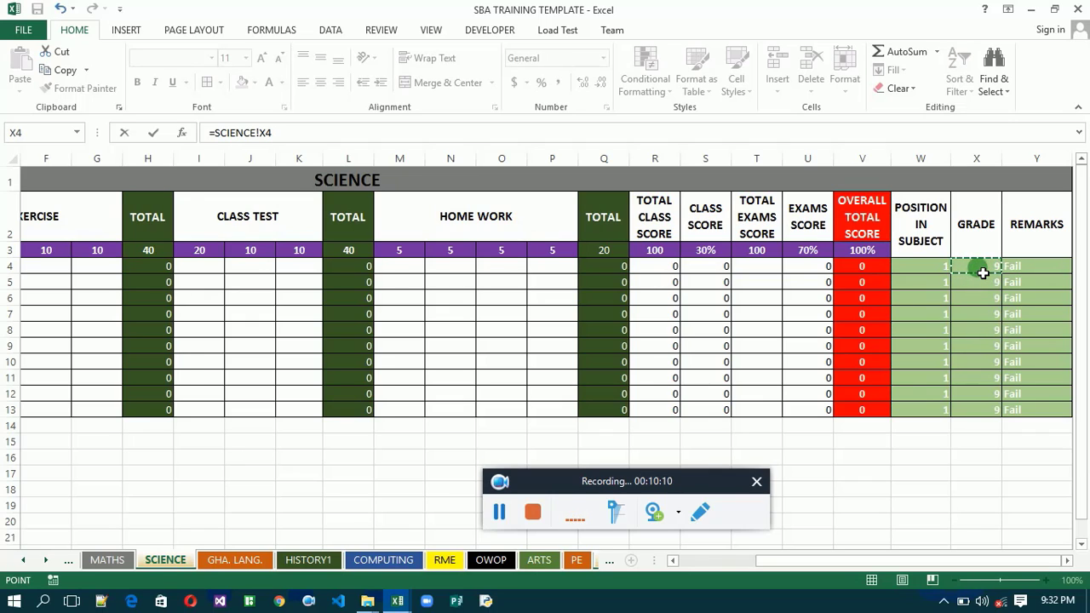
key("Return")
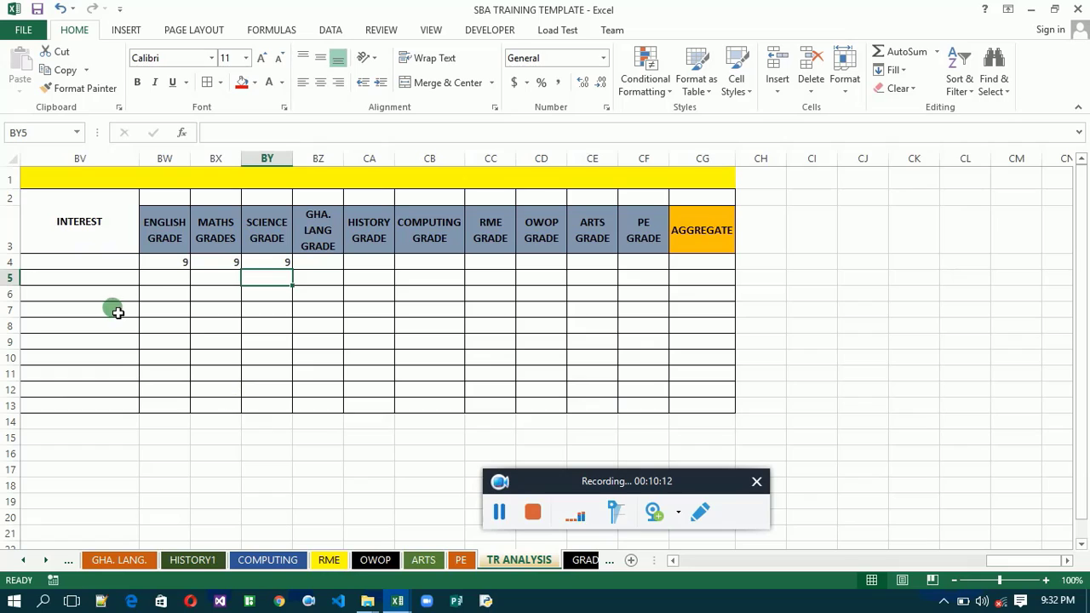
- Fill the English, maths and science grade formulas in BW4, BX4 and BY4 down their columns through row 13
left_click(171, 265)
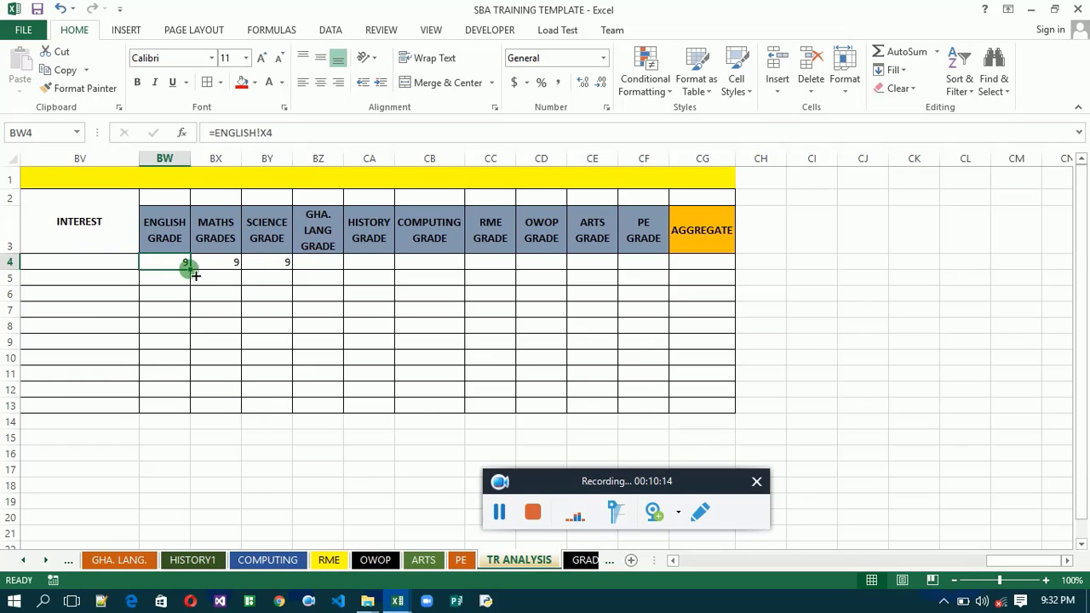
left_click_drag(191, 266, 194, 410)
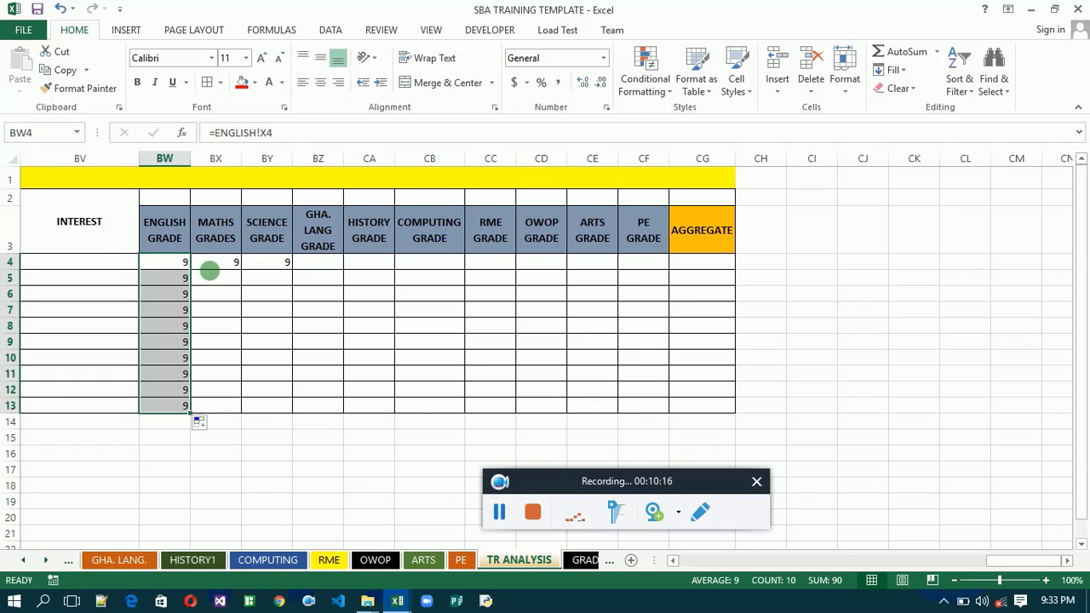
left_click_drag(220, 275, 219, 271)
double_click(217, 266)
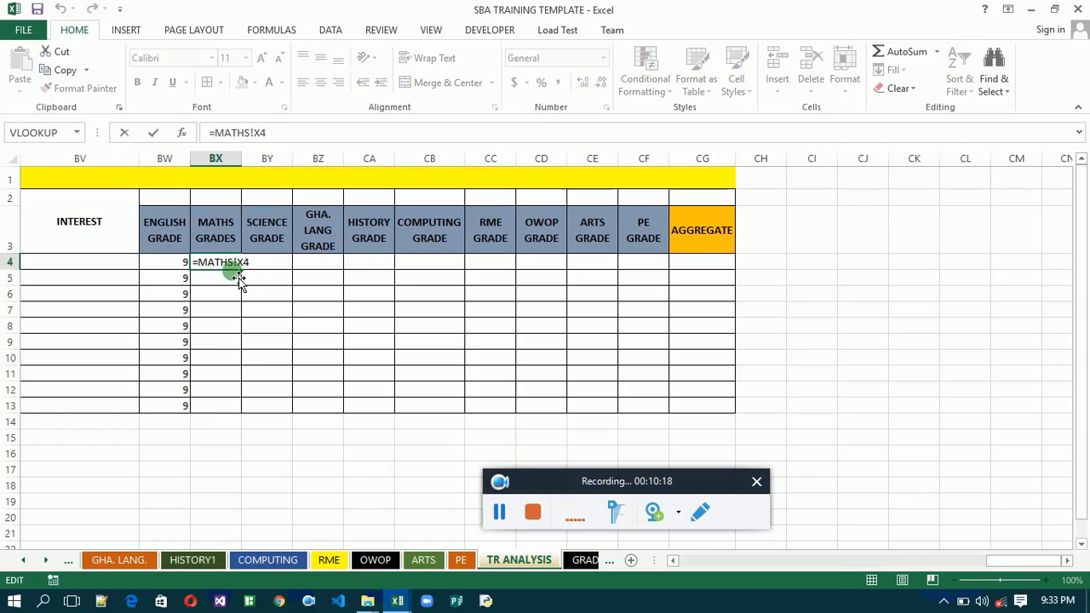
left_click(237, 280)
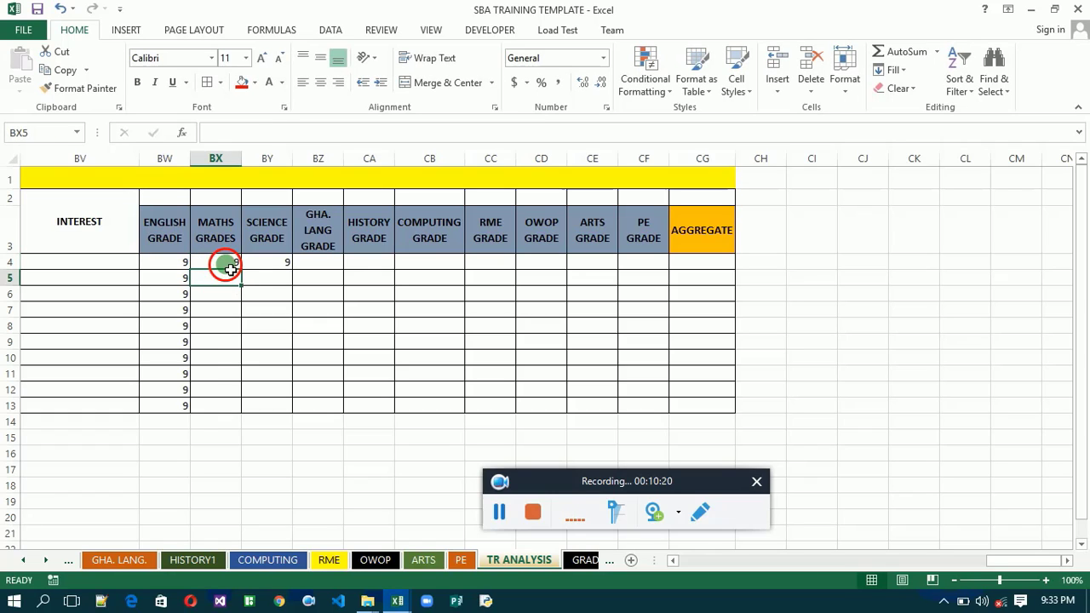
left_click(231, 266)
double_click(241, 269)
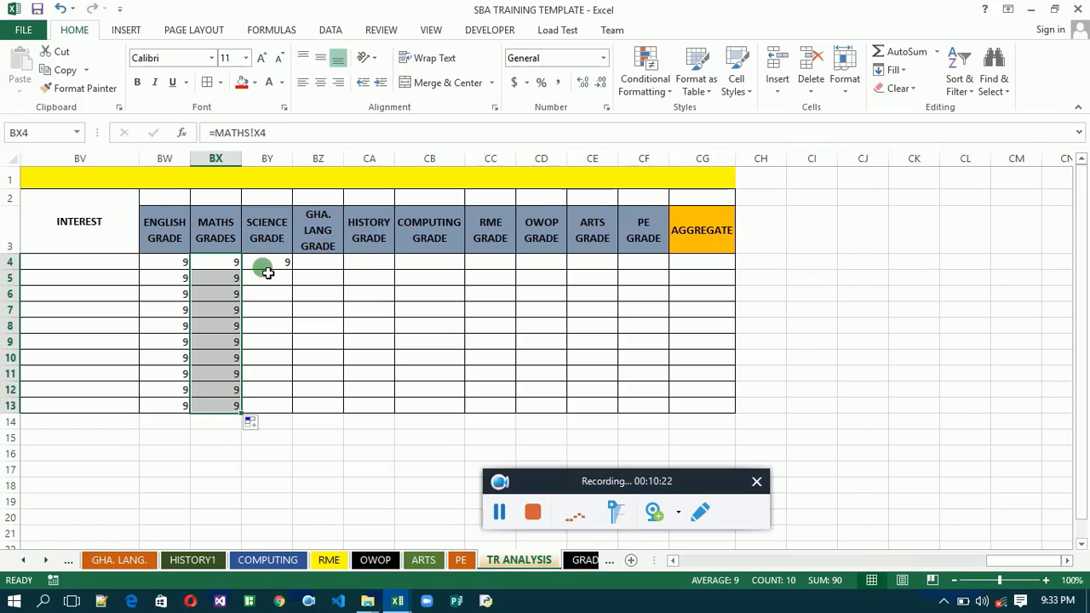
left_click(264, 267)
double_click(292, 270)
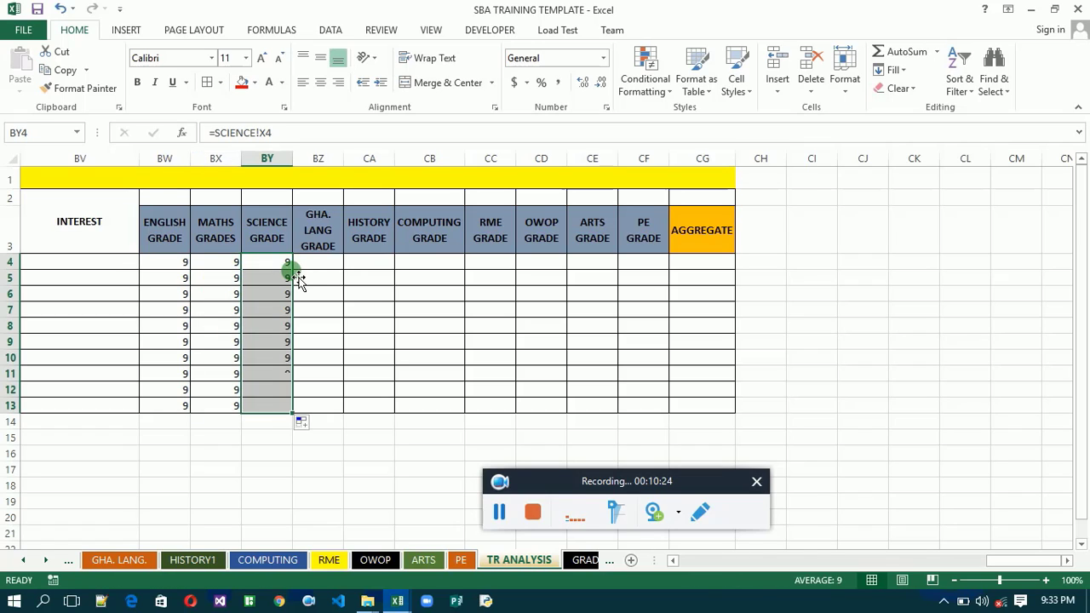